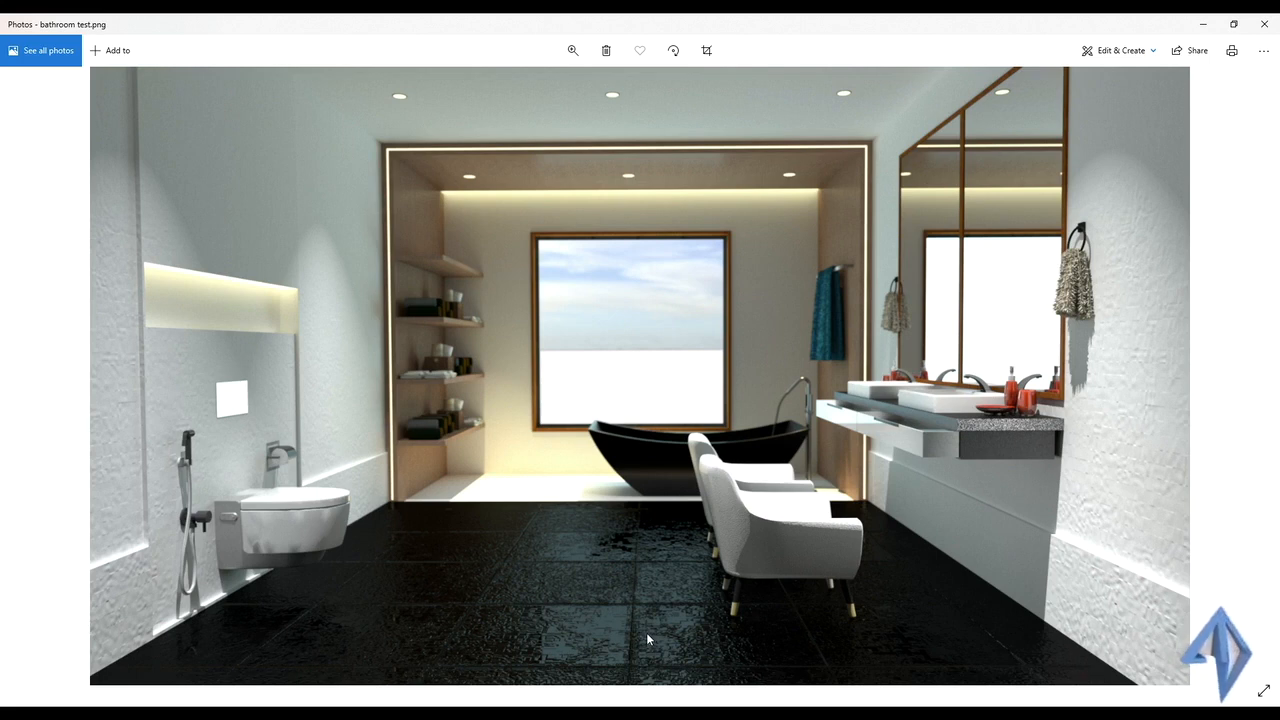
Switch to SketchUp and disable Depth of Field for the standard camera in the V-Ray render settings
click(527, 714)
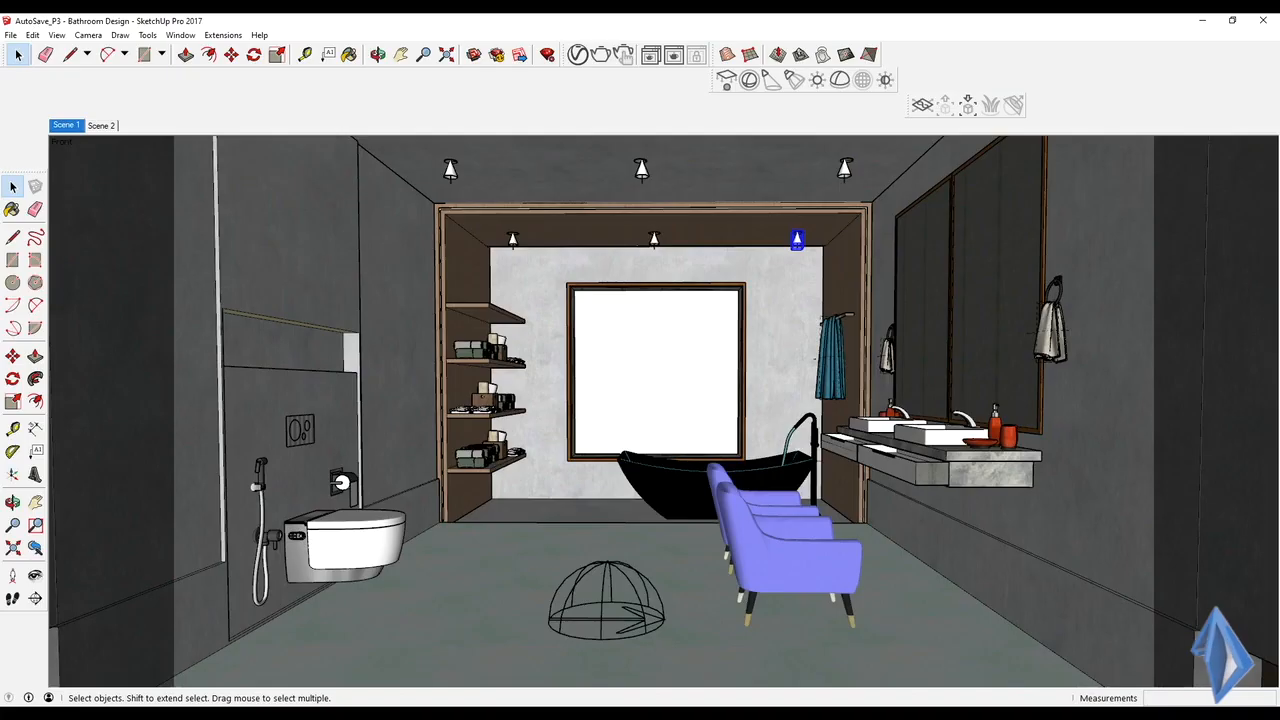
scroll(657, 438, up, 3)
mouse_move(678, 448)
middle_down()
mouse_move(766, 452)
mouse_move(749, 431)
mouse_move(755, 440)
middle_up()
scroll(766, 440, up, 4)
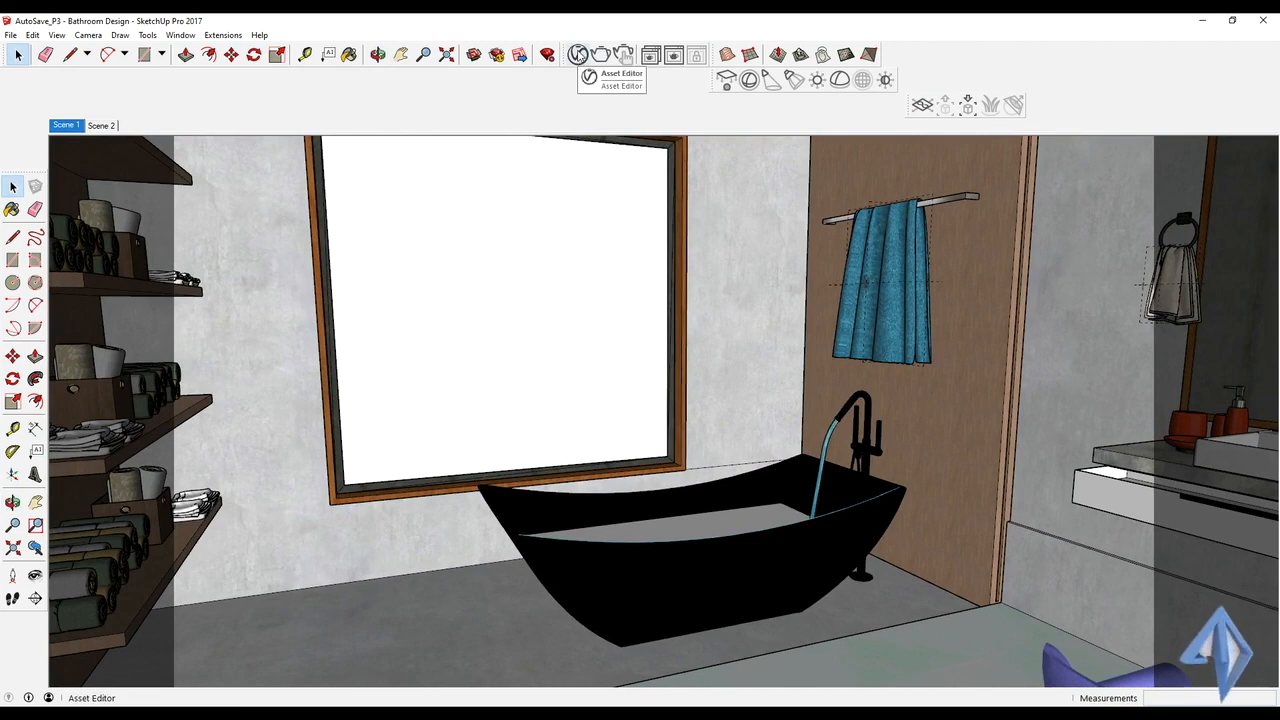
click(578, 54)
click(1002, 205)
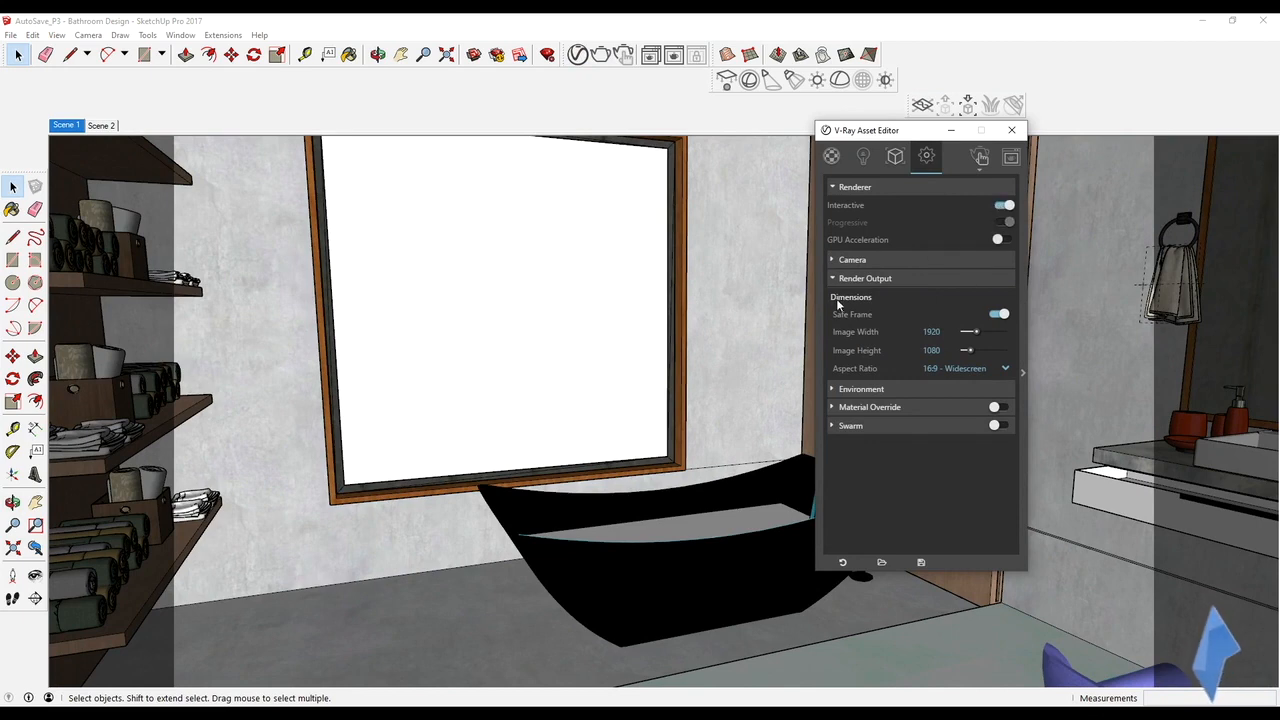
click(846, 260)
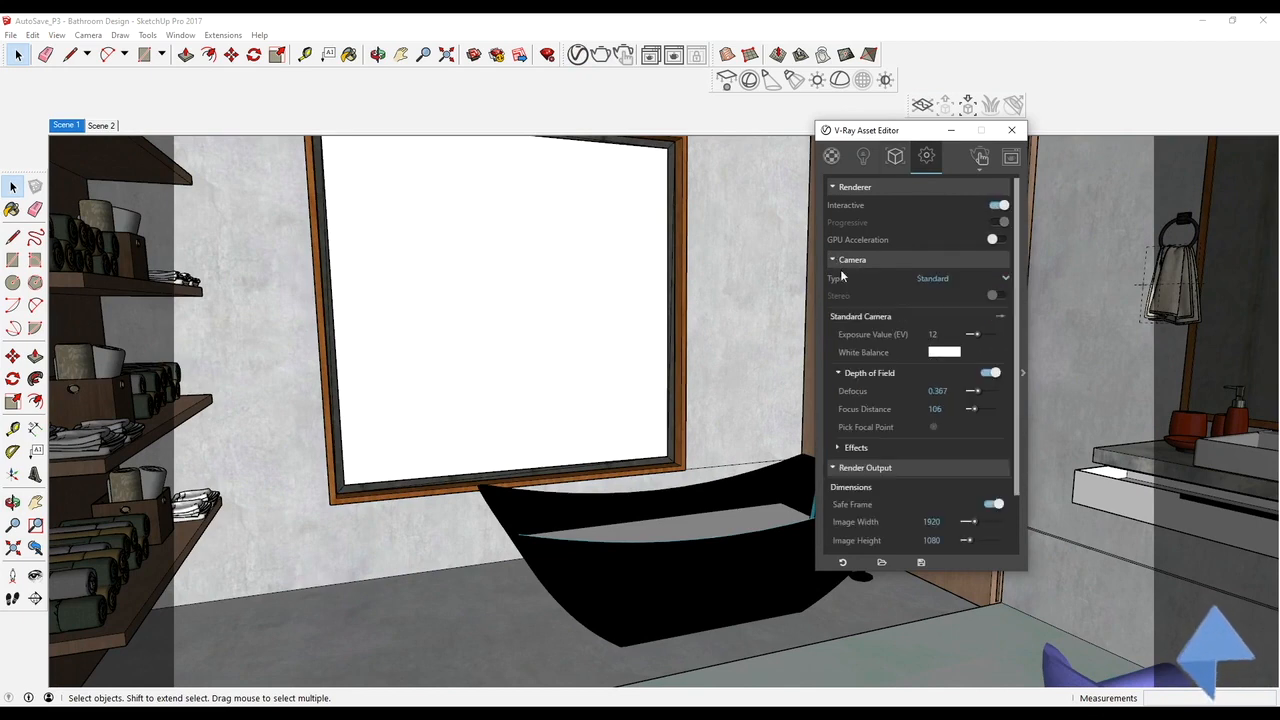
click(989, 372)
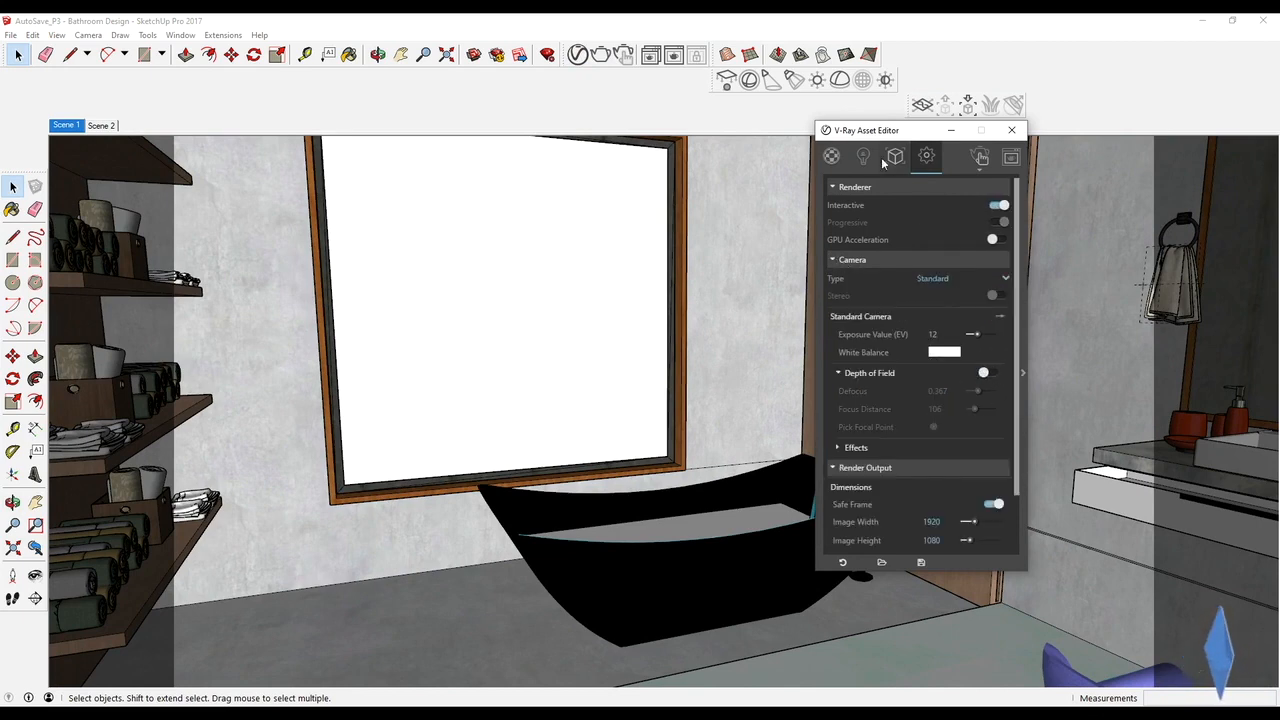
Run an interactive V-Ray render of the bathtub corner, examine its details and noise, and close the render
click(977, 157)
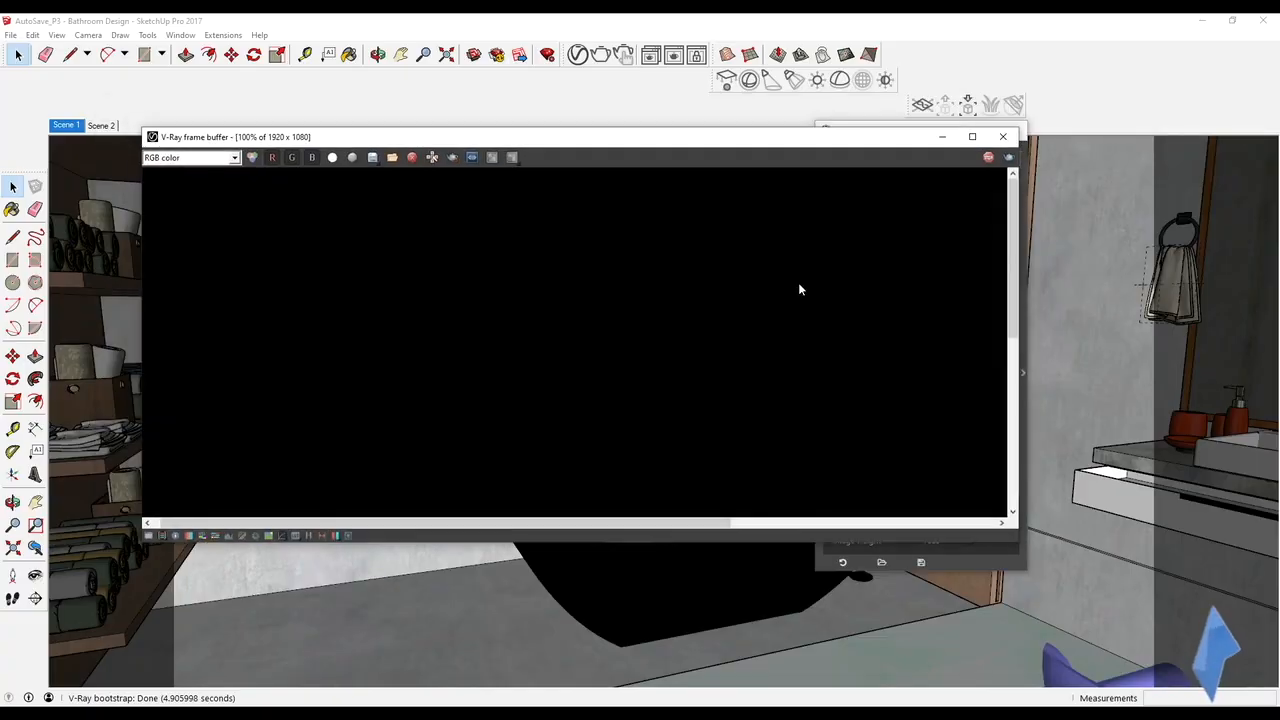
scroll(741, 328, down, 1)
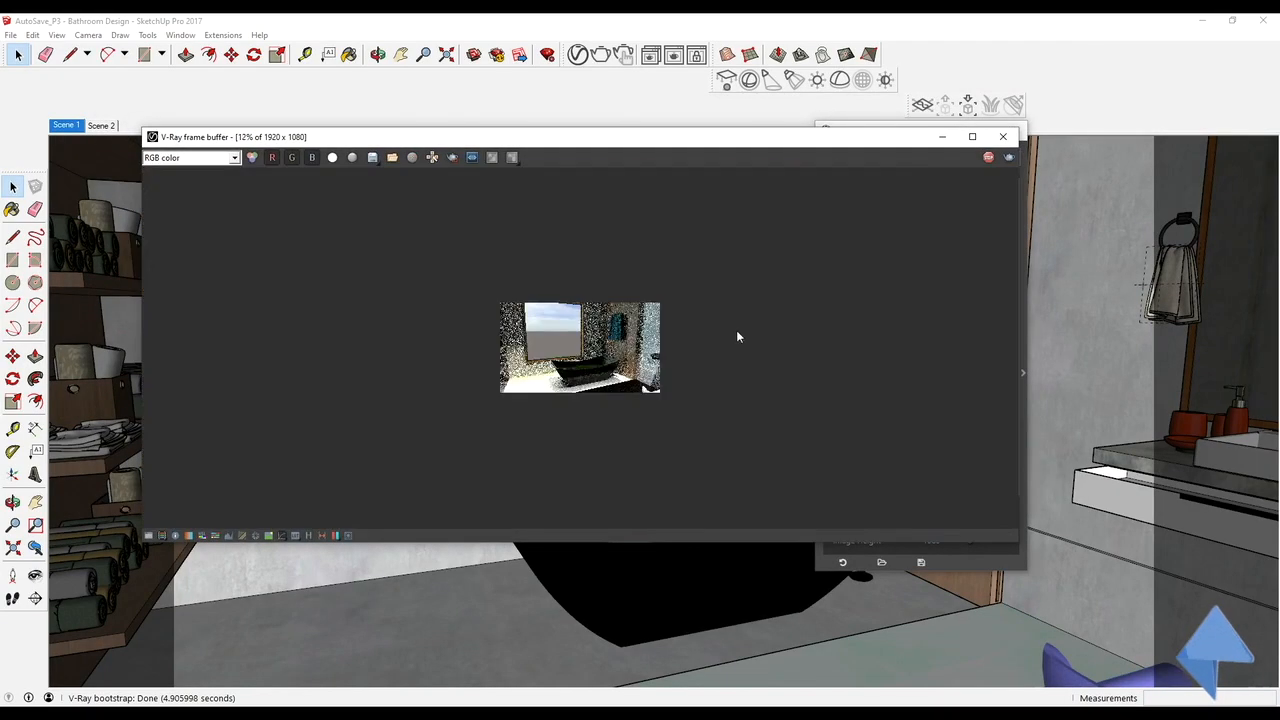
scroll(634, 367, up, 1)
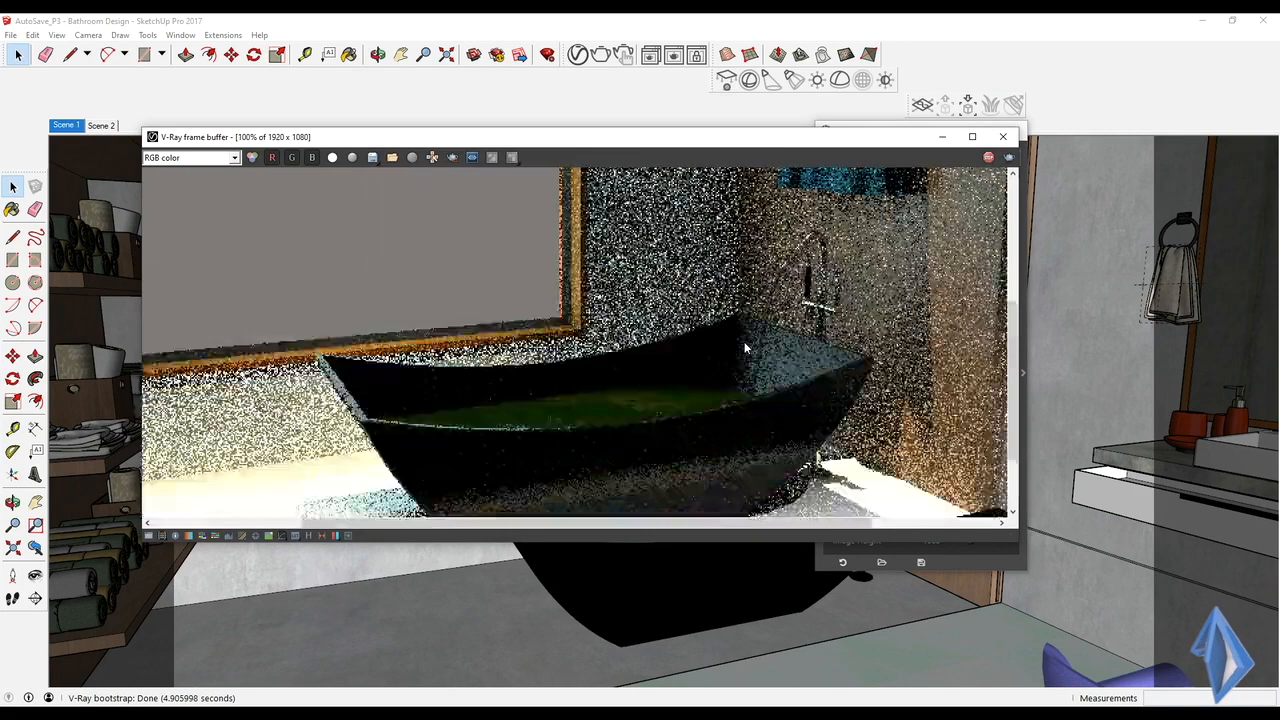
scroll(744, 341, down, 1)
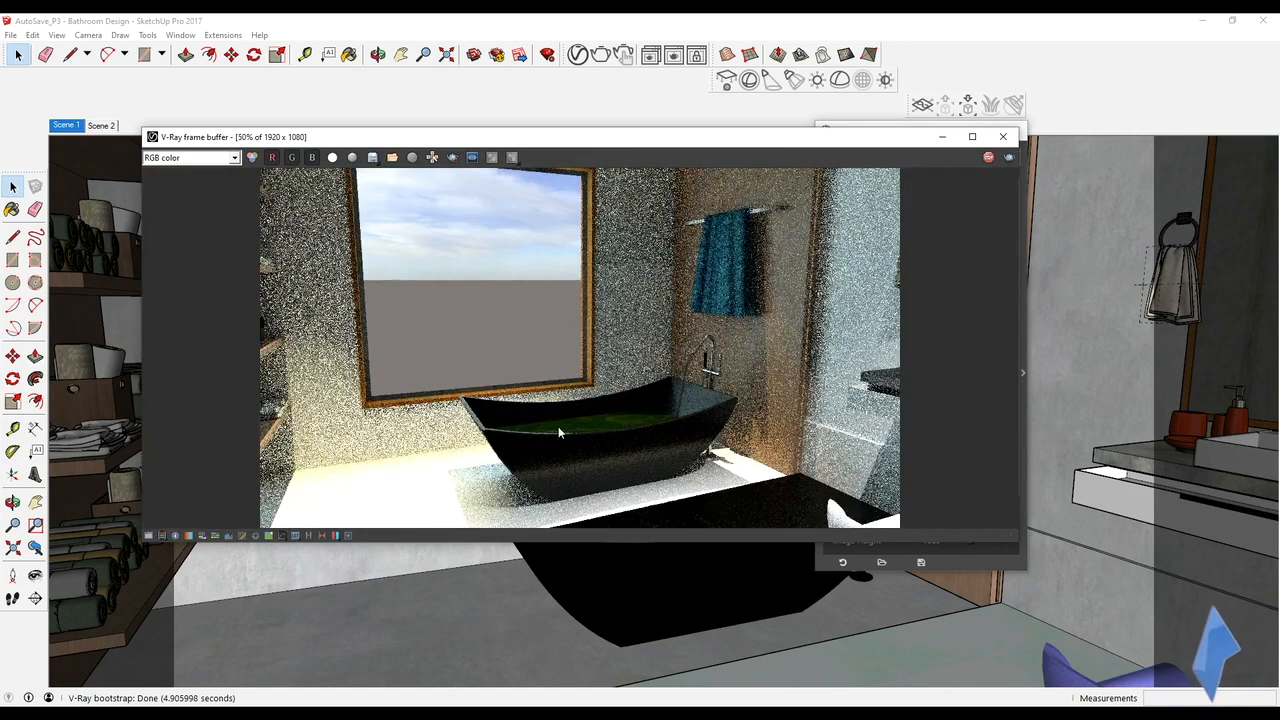
scroll(698, 362, up, 1)
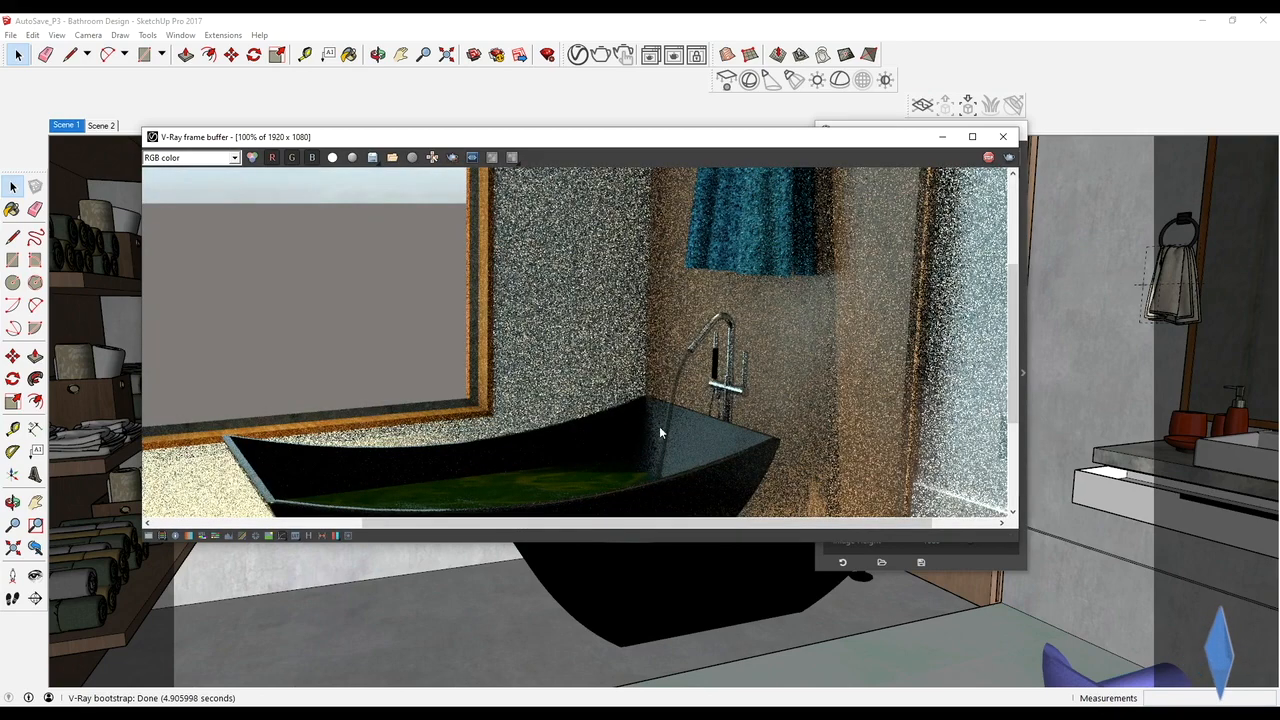
scroll(659, 426, up, 1)
scroll(687, 305, down, 2)
scroll(685, 262, up, 1)
scroll(683, 292, down, 1)
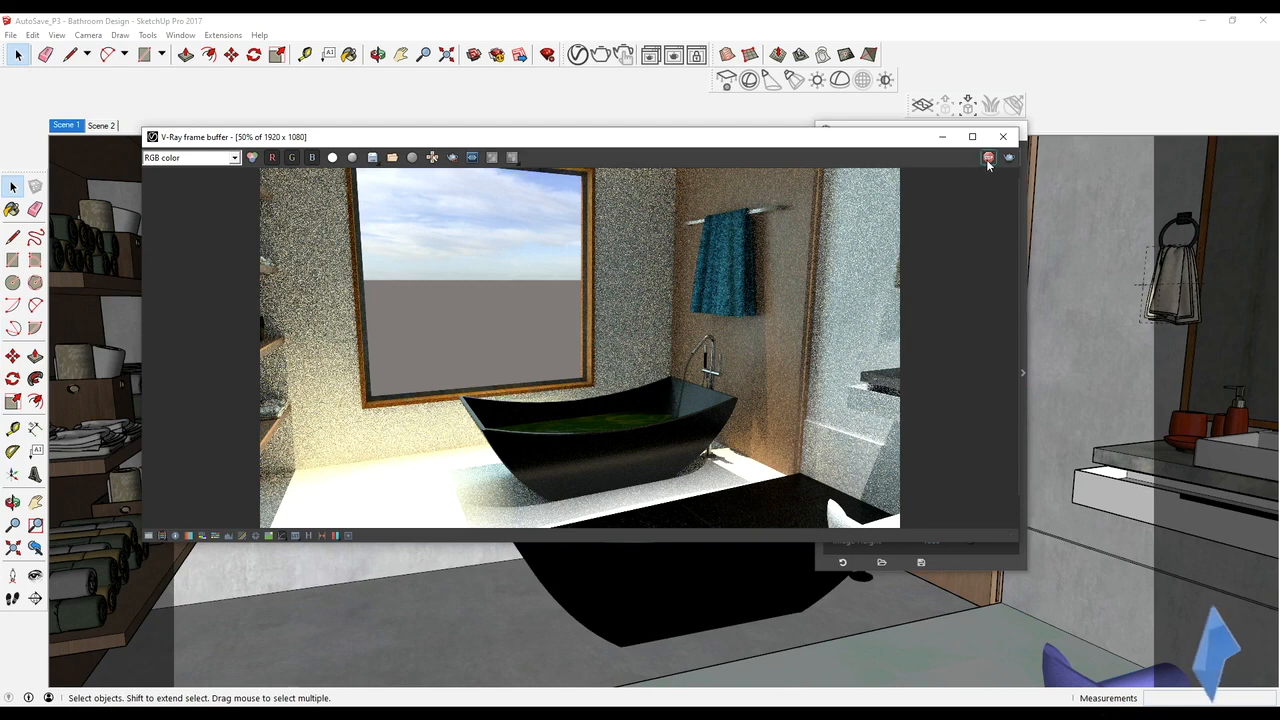
click(412, 157)
click(1003, 136)
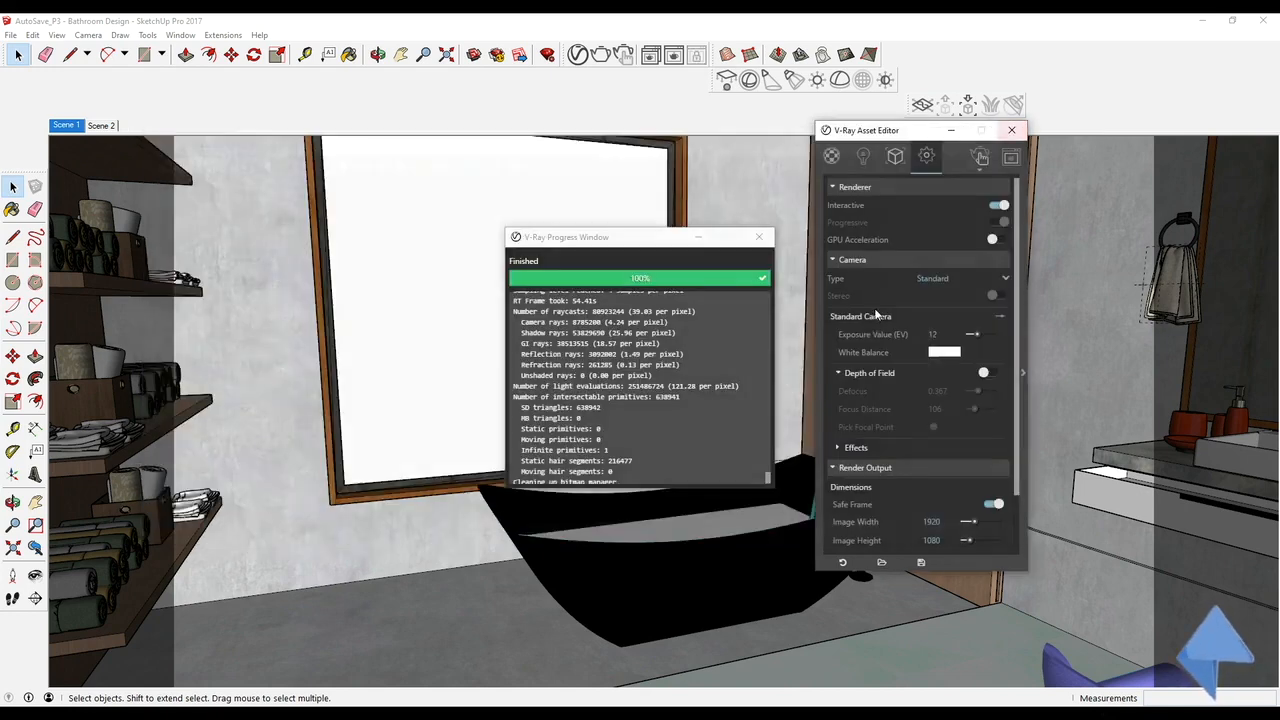
Sample the material on the raised floor beside the bathtub for viewing in the V-Ray material editor
click(832, 157)
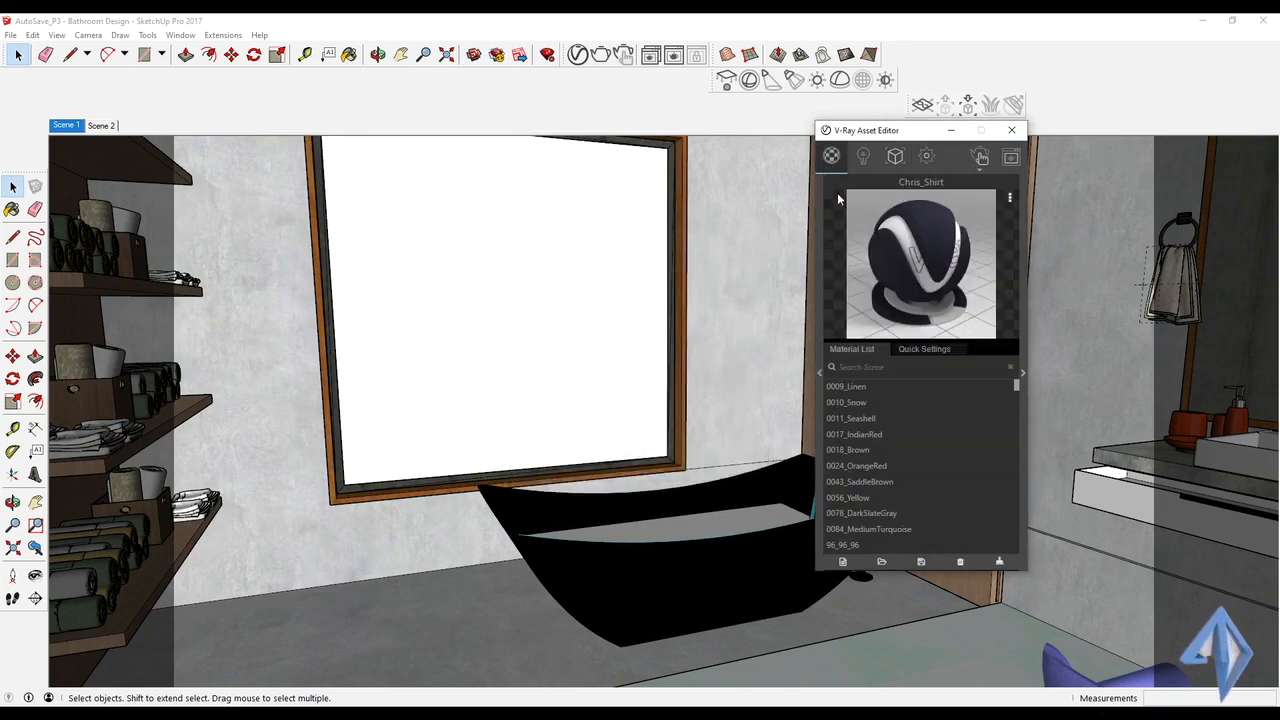
mouse_move(660, 286)
middle_down()
mouse_move(474, 343)
mouse_move(540, 367)
mouse_move(518, 290)
middle_up()
key(b)
alt+click(520, 415)
middle_drag(520, 415, 548, 462)
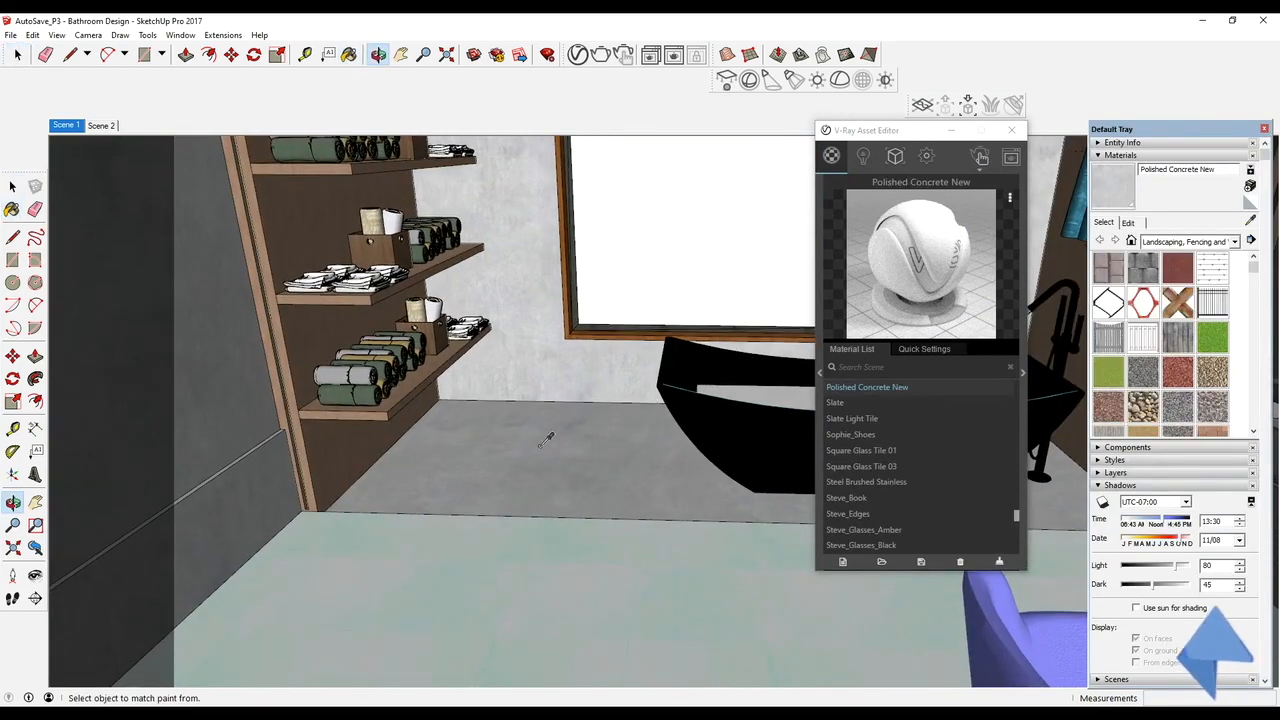
Browse the SketchUp Tile collection and the Leather category of the V-Ray material library
click(1190, 241)
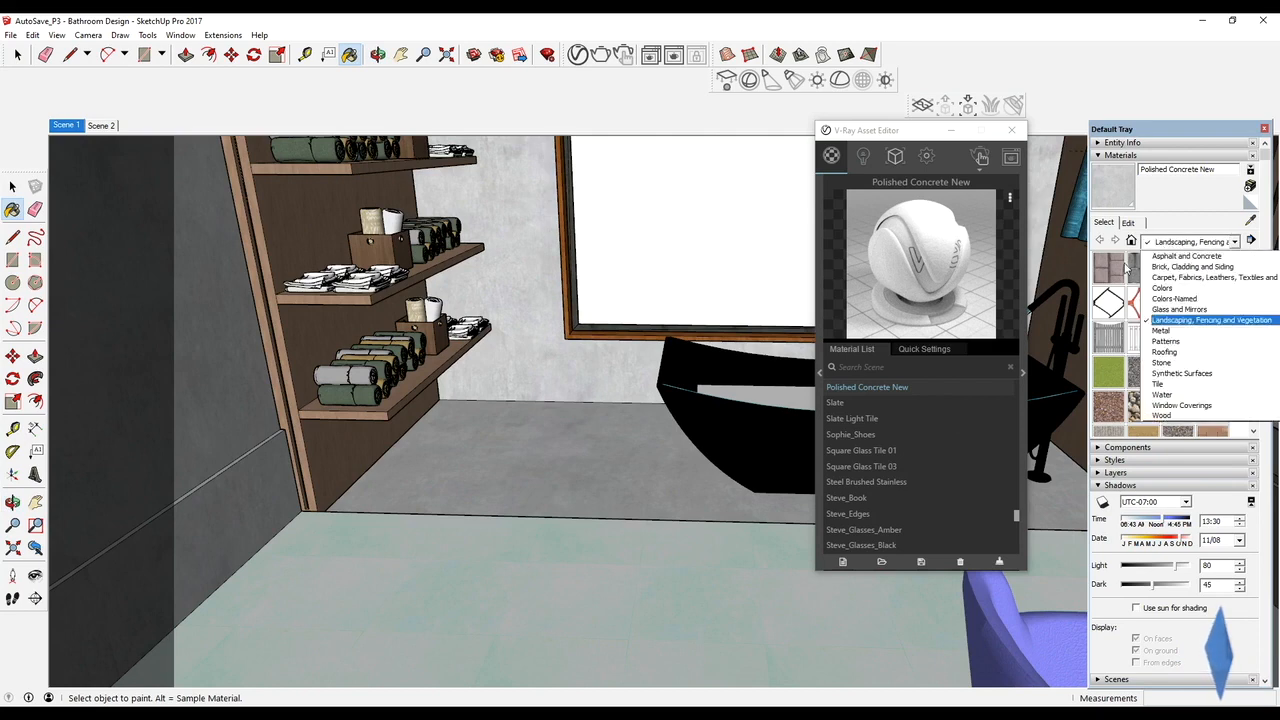
click(1160, 384)
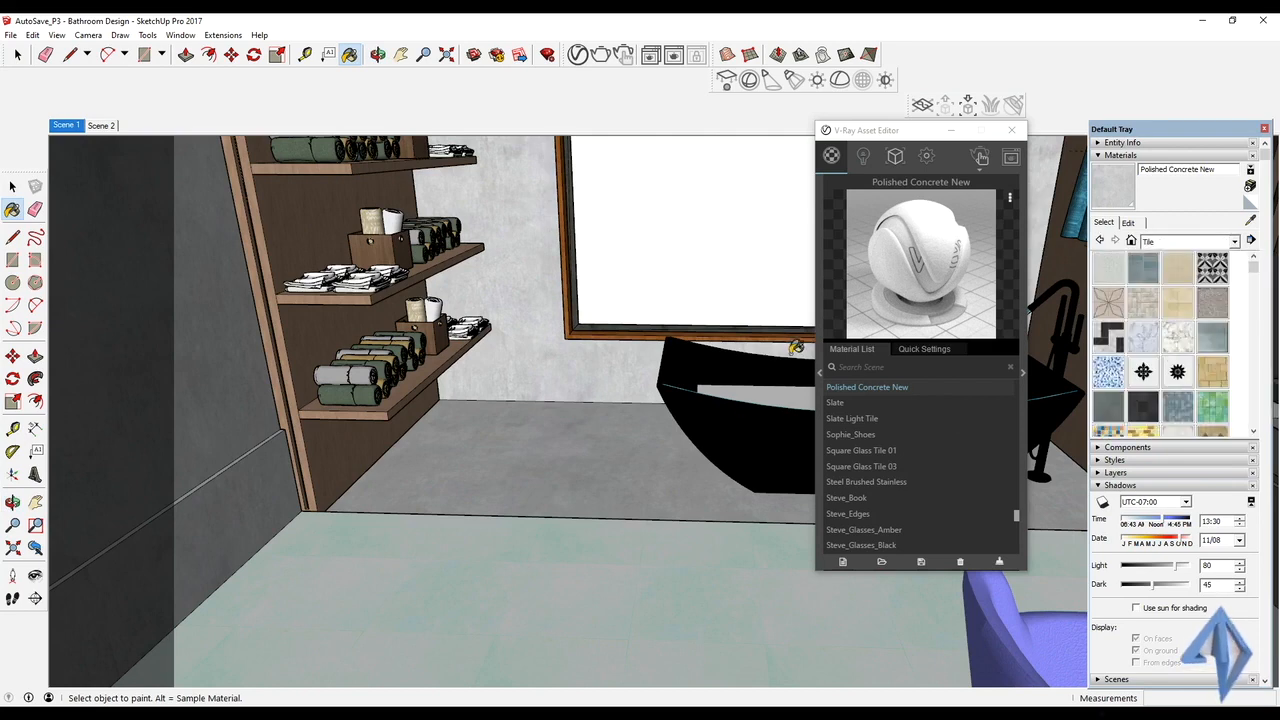
click(820, 376)
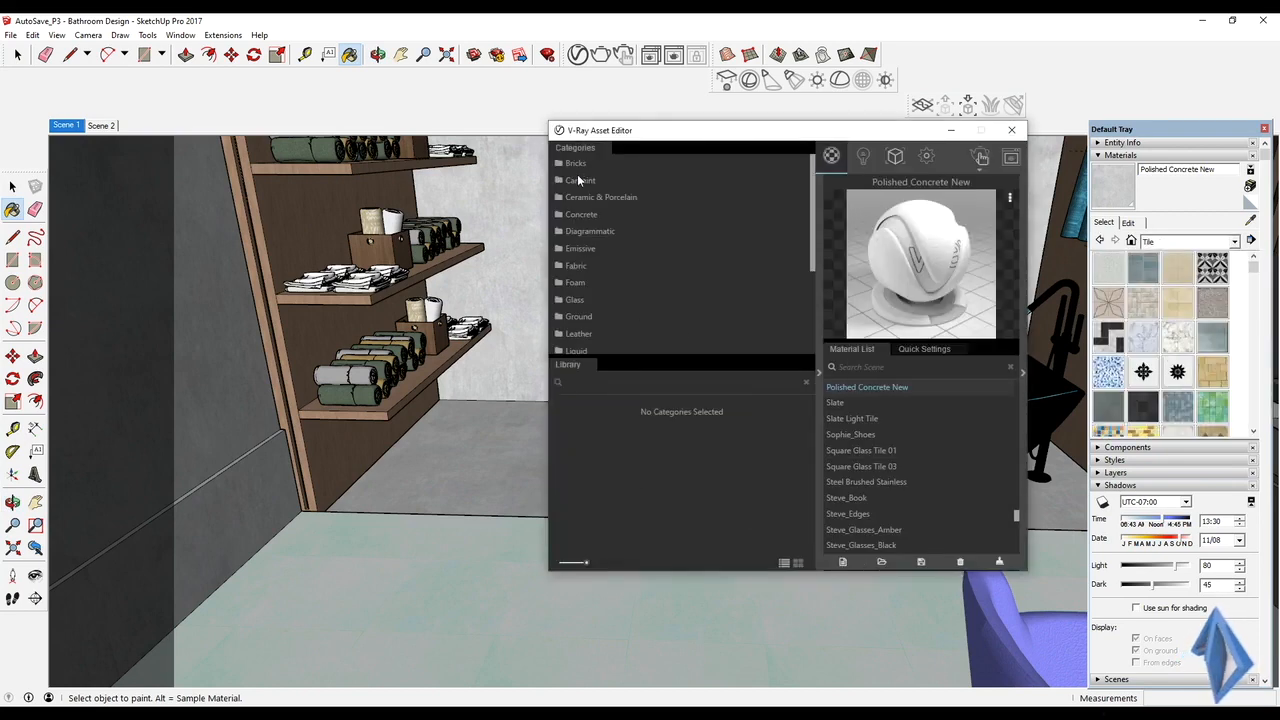
click(578, 333)
scroll(578, 336, down, 3)
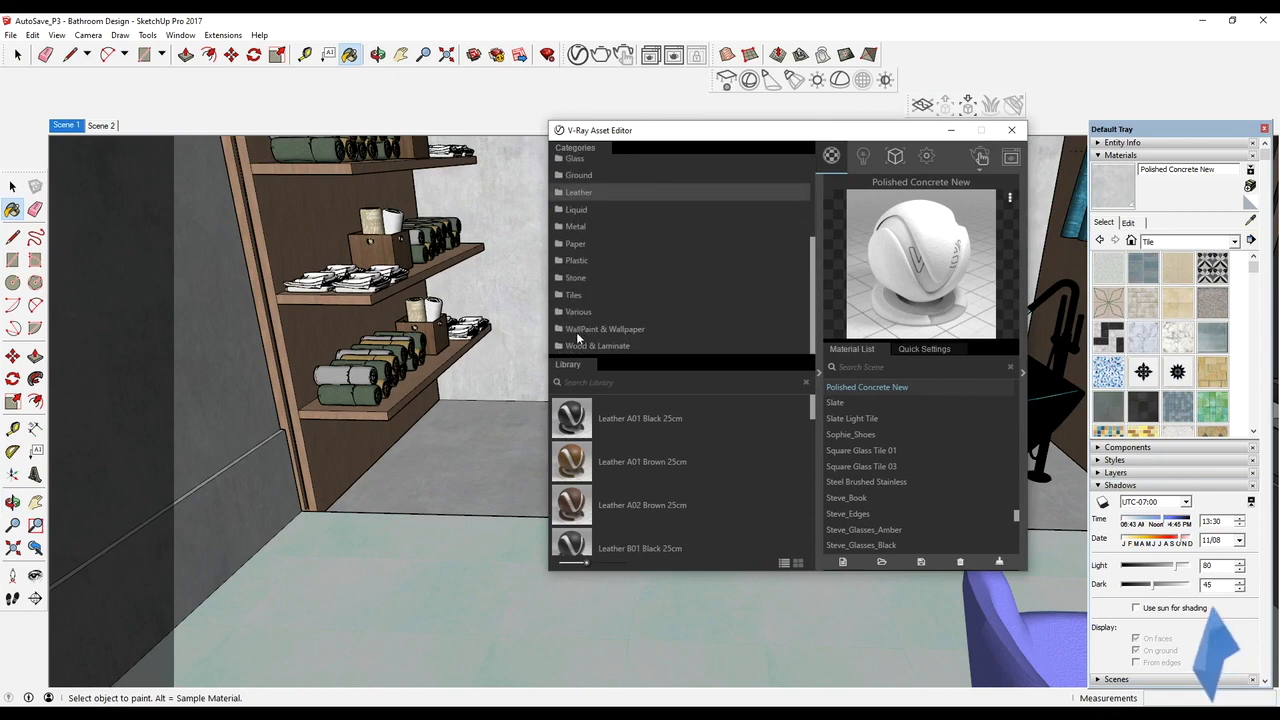
Sample Flooring_Laminate_C_Narrow_250cm from the model and paint the bathtub platform floor with it
alt+click(534, 289)
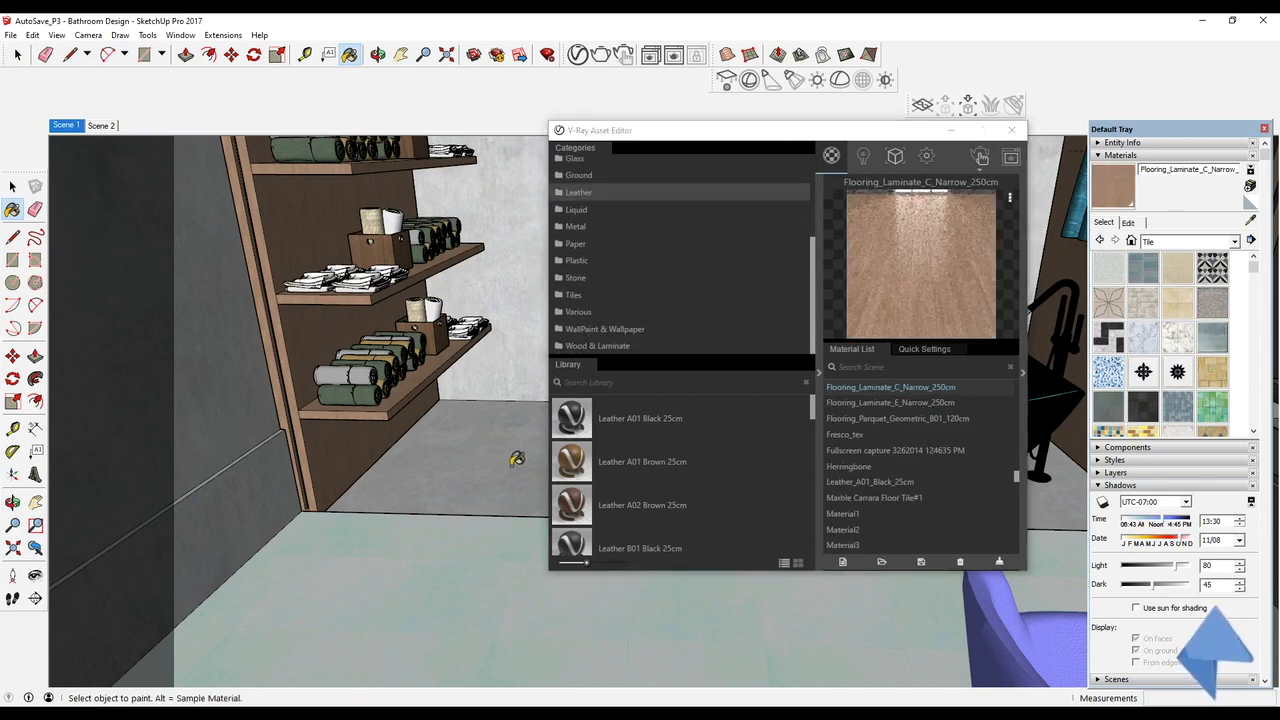
key(space)
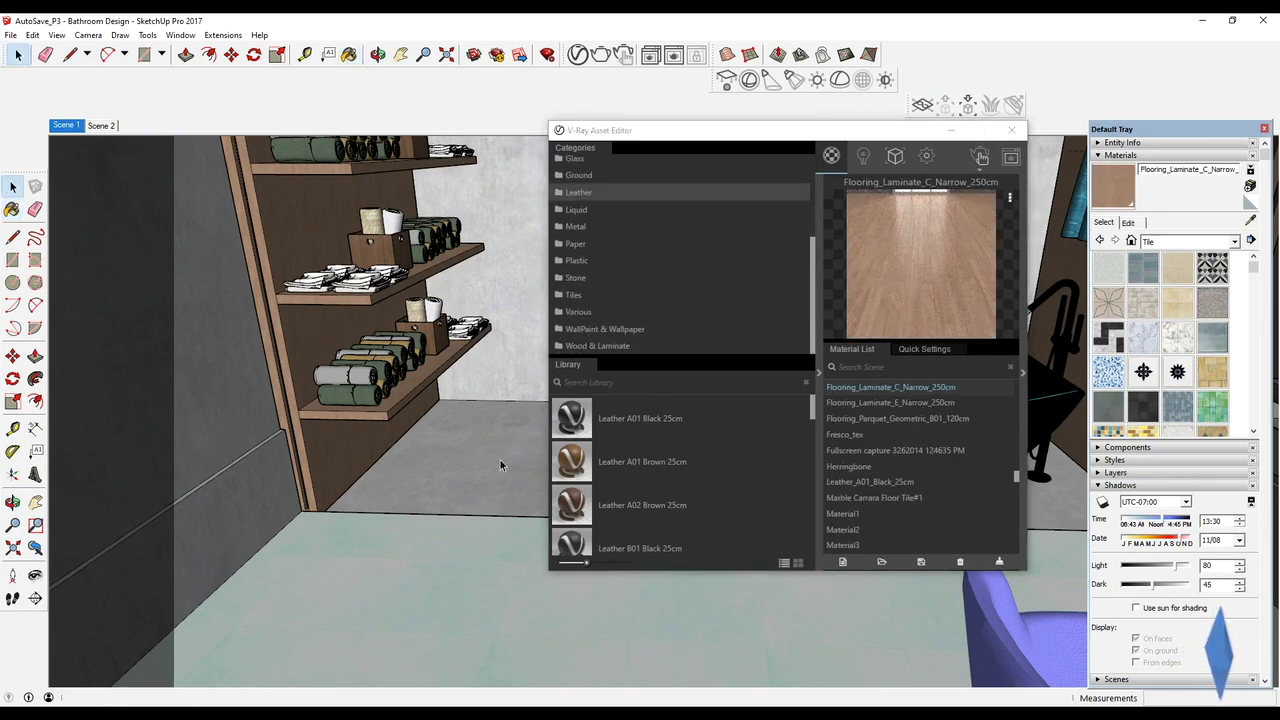
key(b)
click(441, 393)
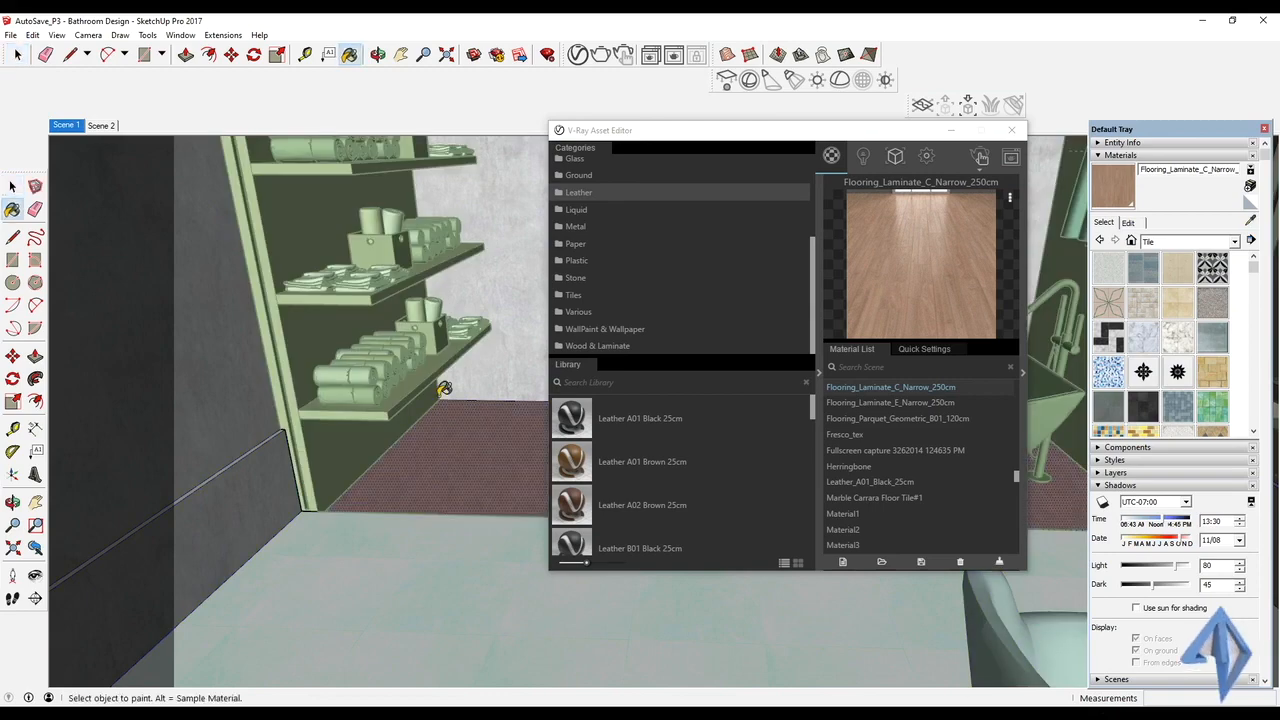
key(space)
Set the laminate flooring's texture width to 2 m, keeping its proportions locked
mouse_move(418, 397)
middle_down()
mouse_move(457, 380)
mouse_move(347, 383)
mouse_move(400, 366)
mouse_move(366, 371)
mouse_move(371, 409)
mouse_move(505, 358)
mouse_move(337, 420)
mouse_move(451, 451)
mouse_move(429, 418)
mouse_move(477, 450)
middle_up()
middle_drag(281, 431, 433, 493)
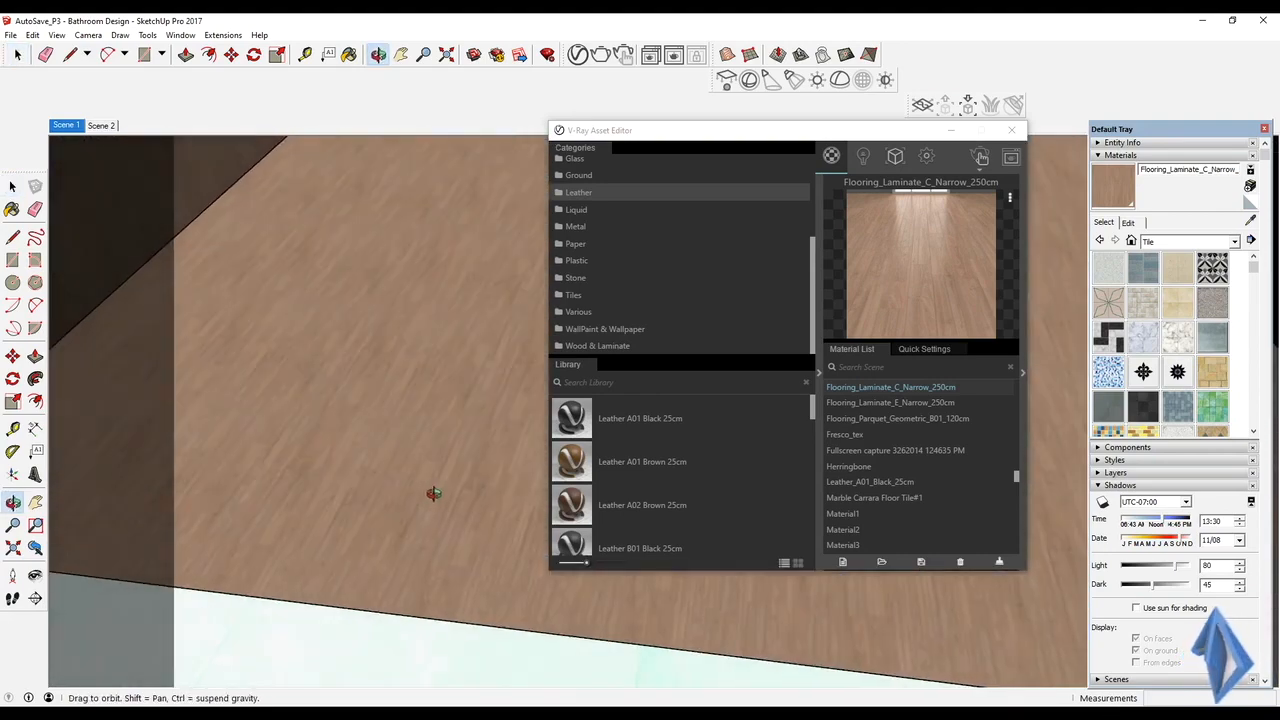
key(b)
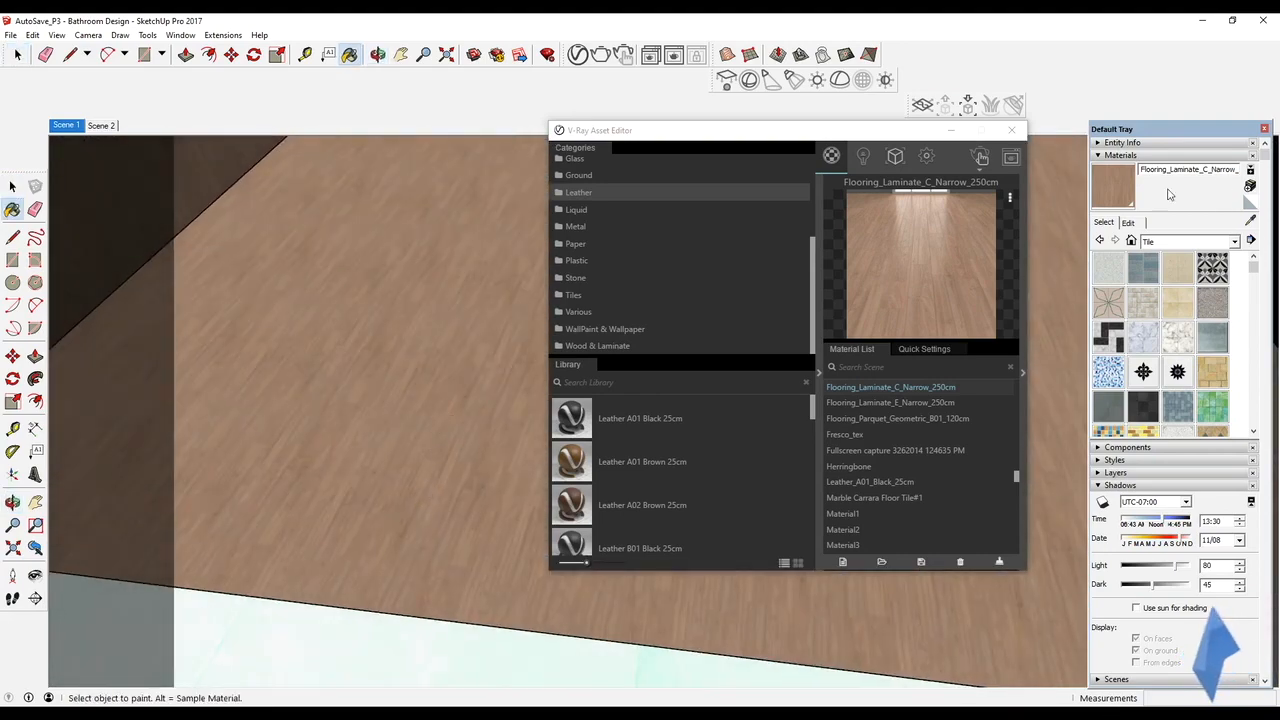
click(1128, 222)
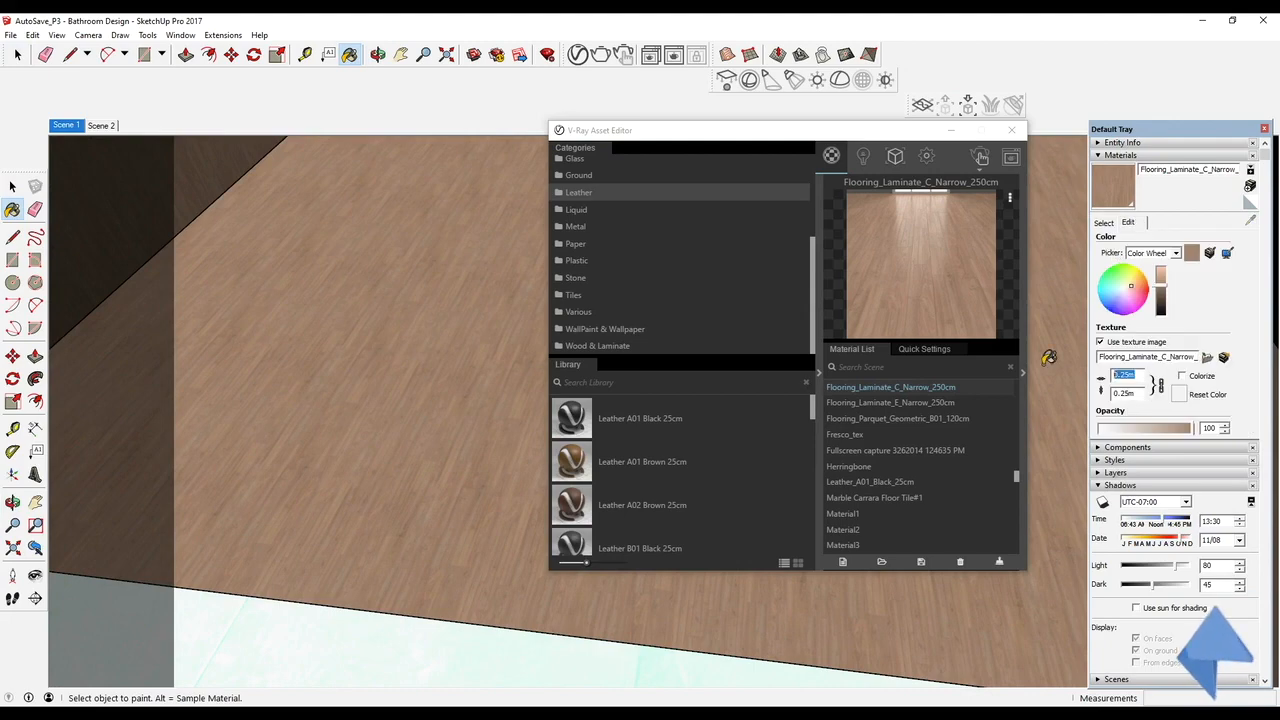
text(2)
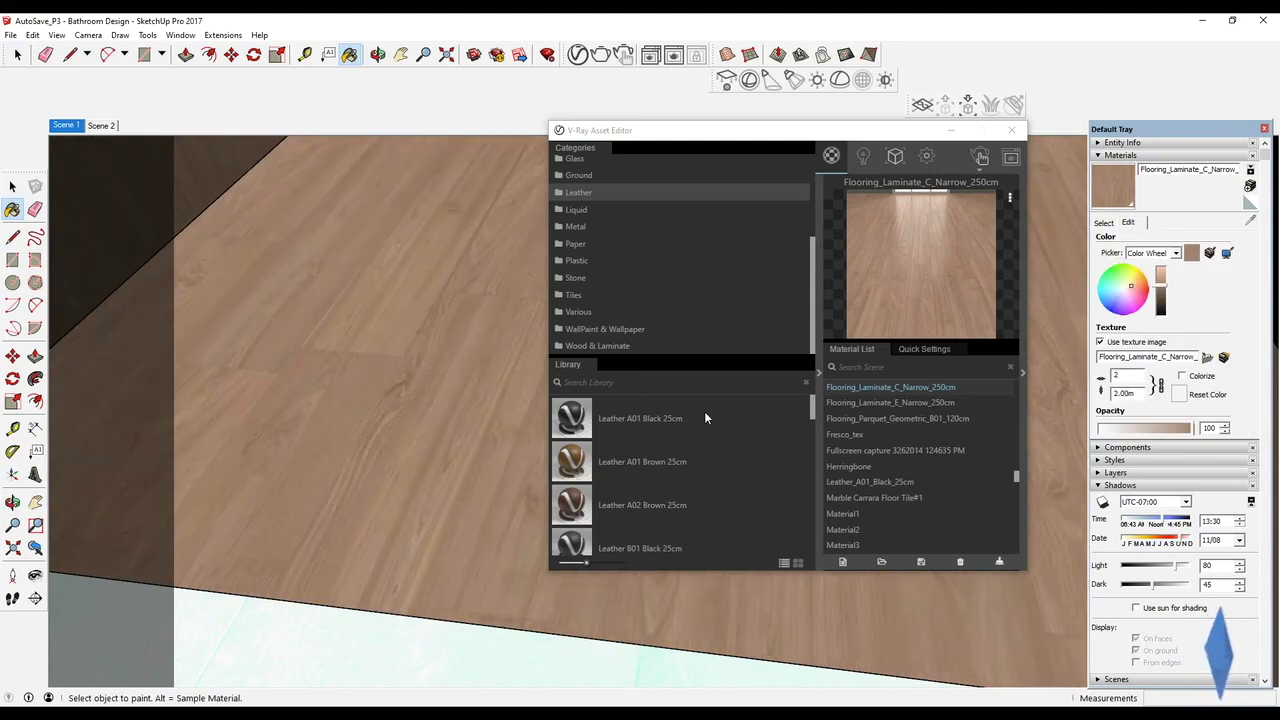
Examine the scale of the wood planks across the bathtub platform floor
scroll(394, 454, down, 2)
middle_drag(394, 454, 446, 402)
scroll(446, 402, down, 4)
scroll(422, 388, down, 6)
middle_drag(450, 450, 468, 370)
shift+middle_drag(420, 537, 381, 486)
scroll(381, 398, down, 3)
middle_drag(381, 398, 440, 546)
scroll(418, 492, up, 4)
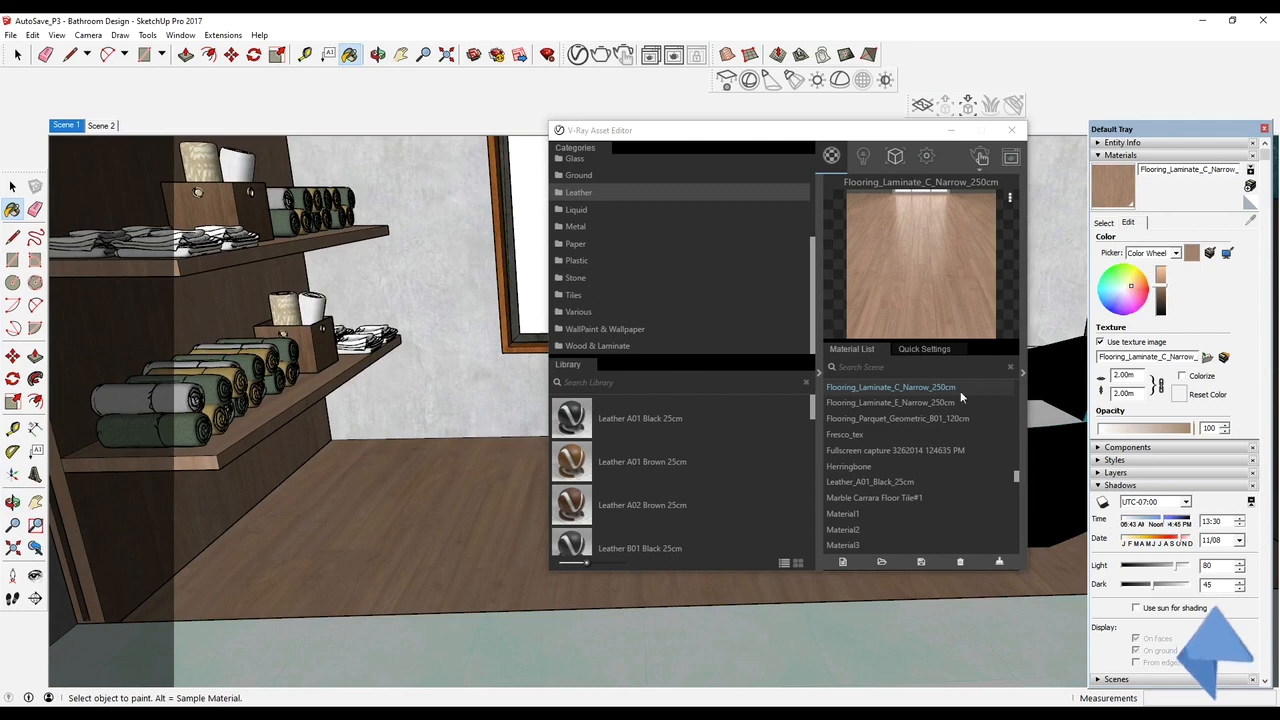
Increase the laminate flooring's V-Ray bump to 1.54 and set its bump bitmap's Filter Blur to 1.3
click(924, 349)
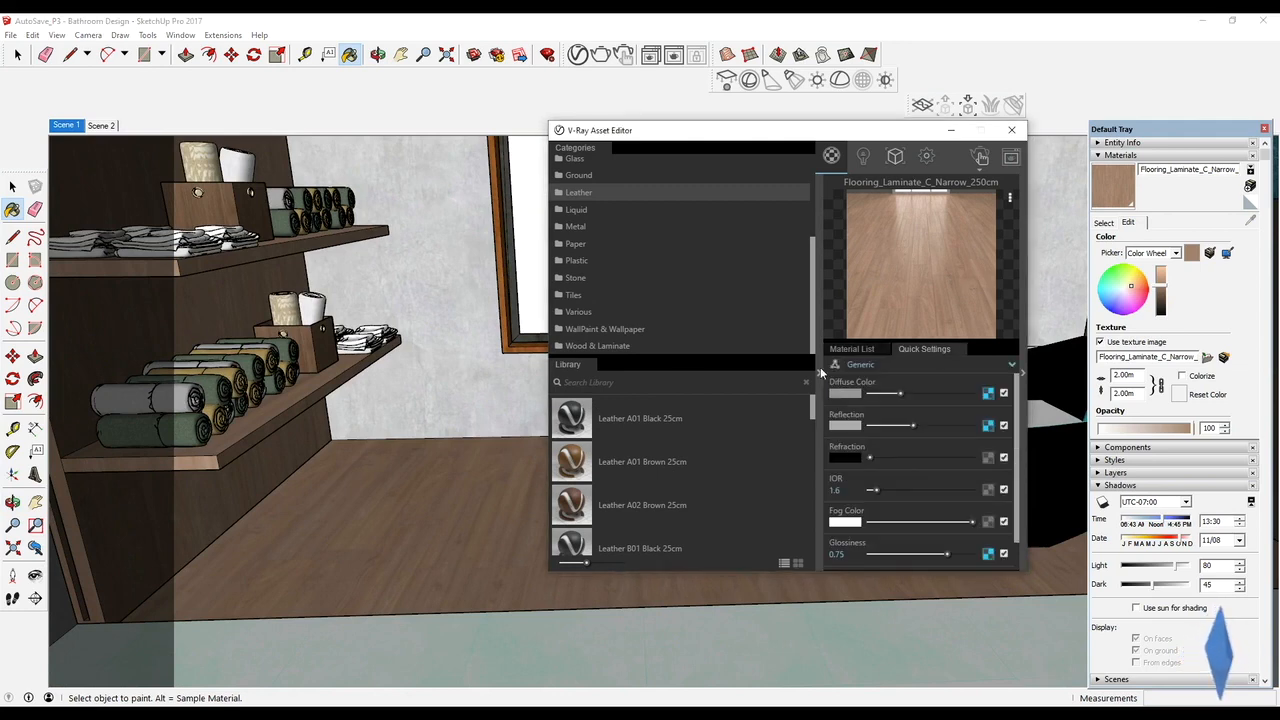
click(823, 374)
drag(898, 132, 793, 104)
scroll(820, 440, down, 2)
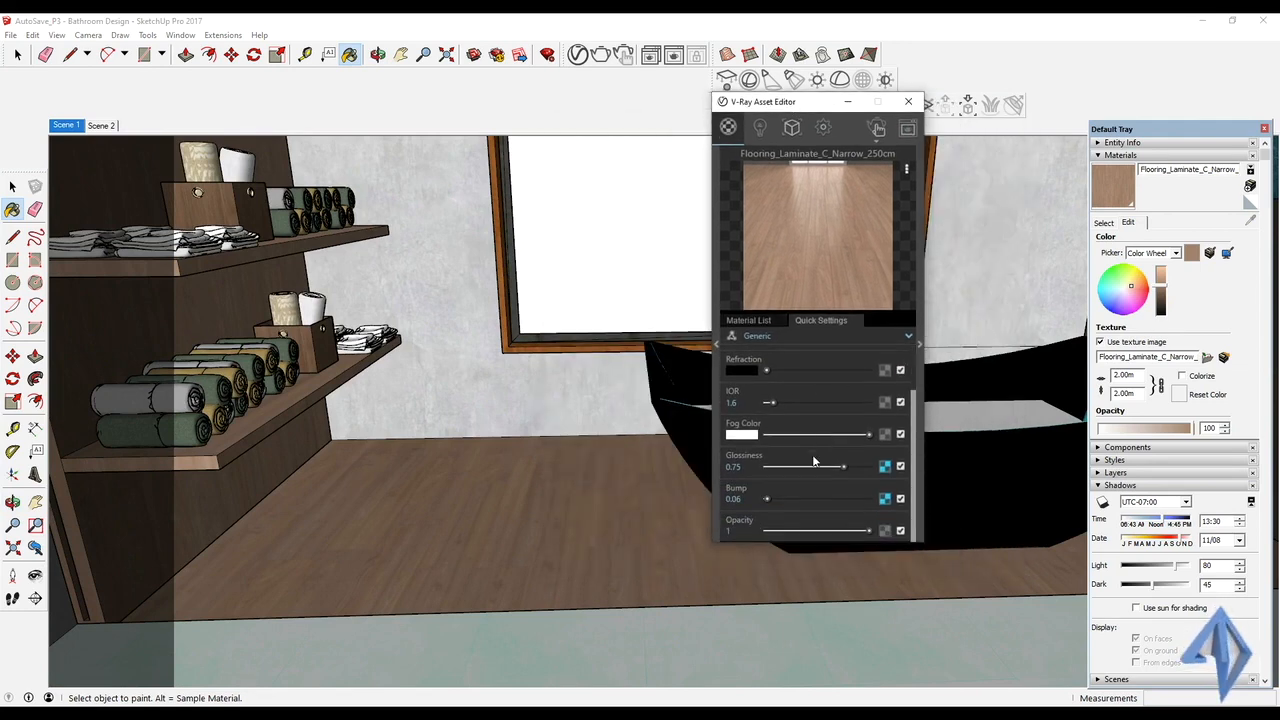
drag(768, 499, 787, 500)
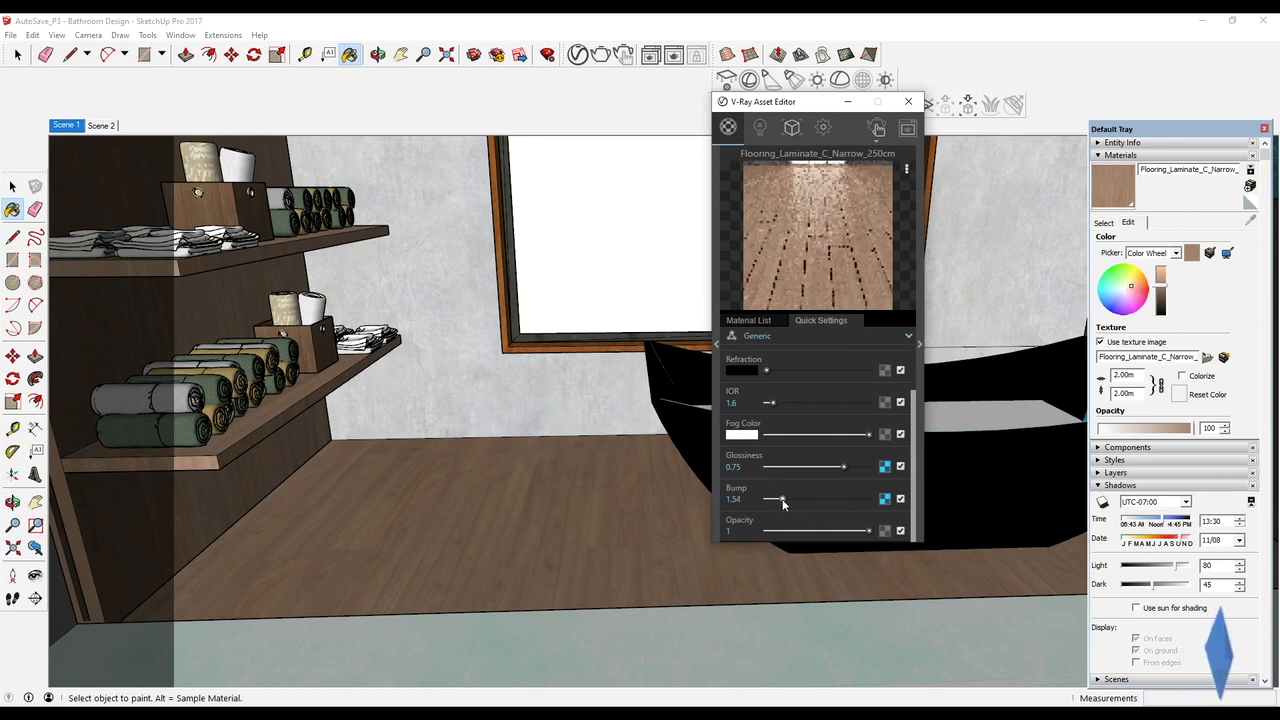
click(885, 499)
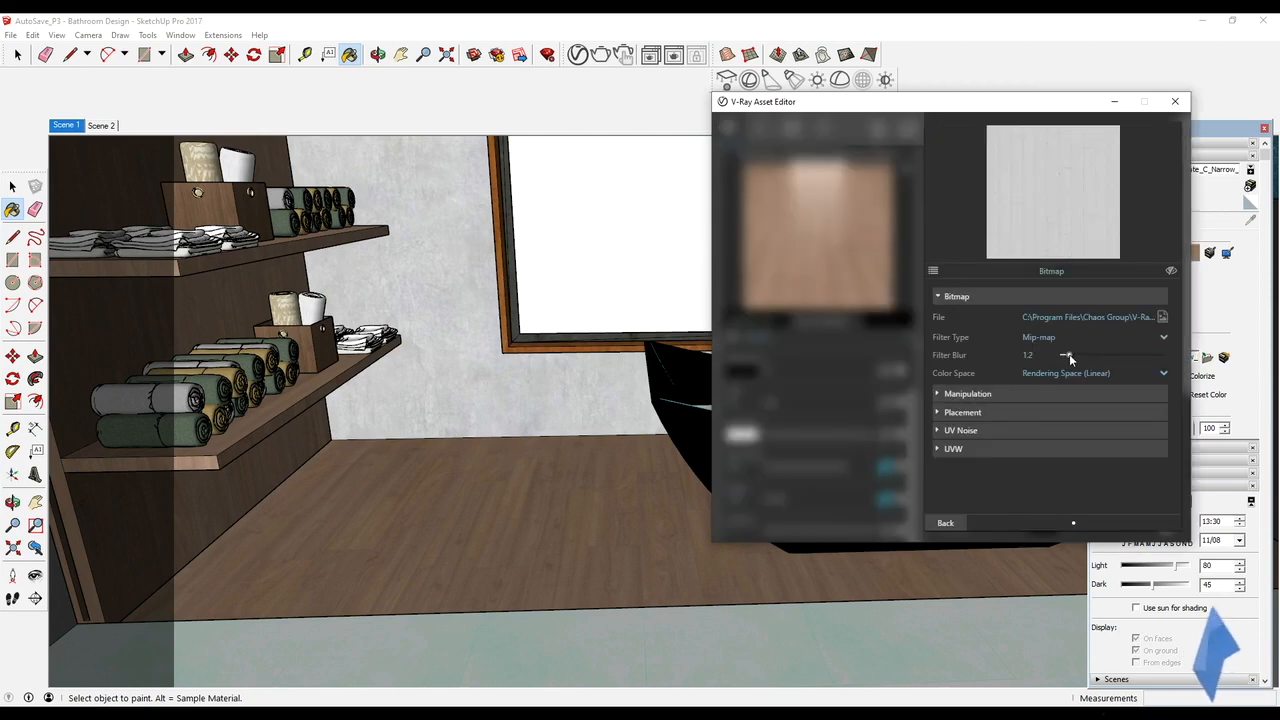
click(945, 523)
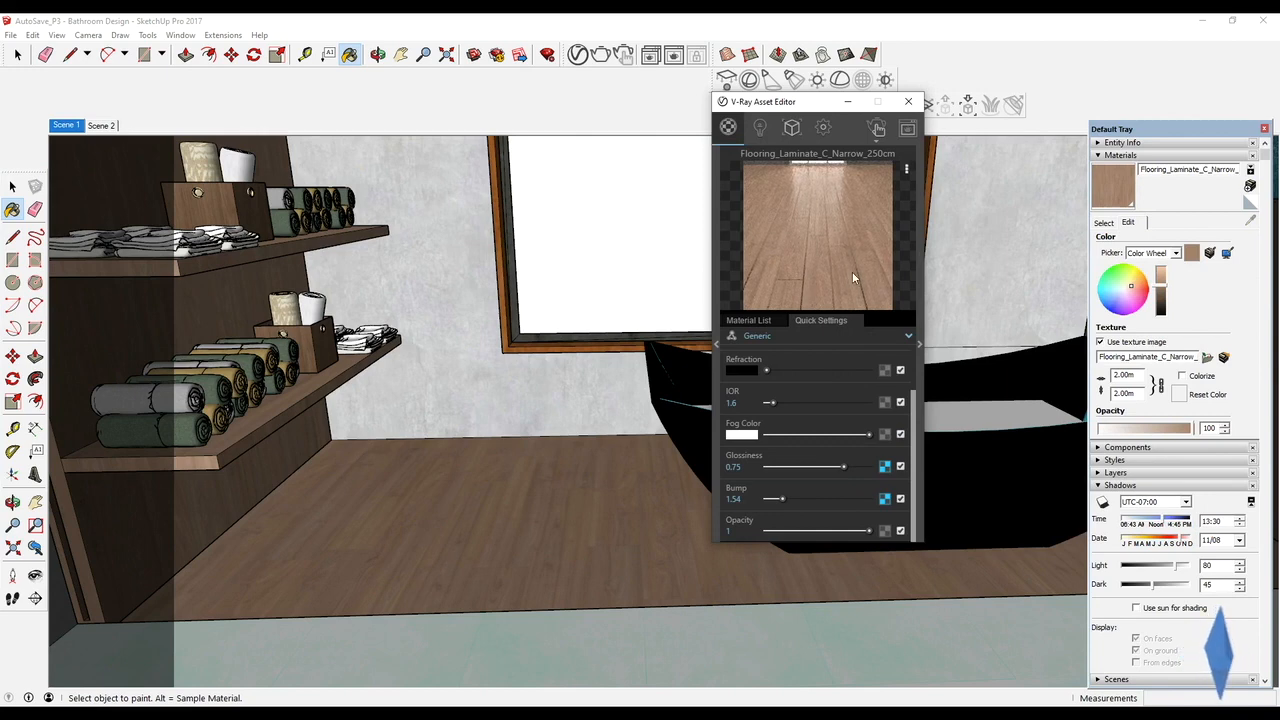
Enable Animate in the laminate bump bitmap's UV Noise and set its Amount to 6.001 and Size to 3.001
click(884, 498)
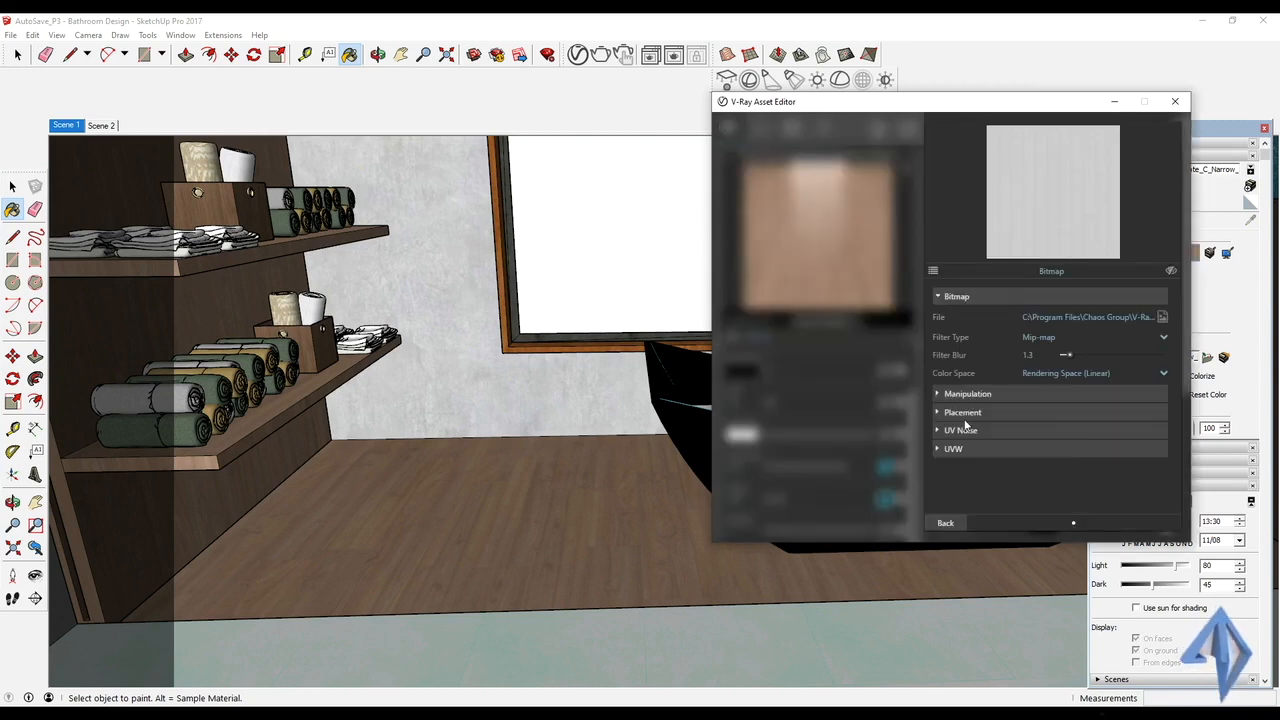
click(937, 396)
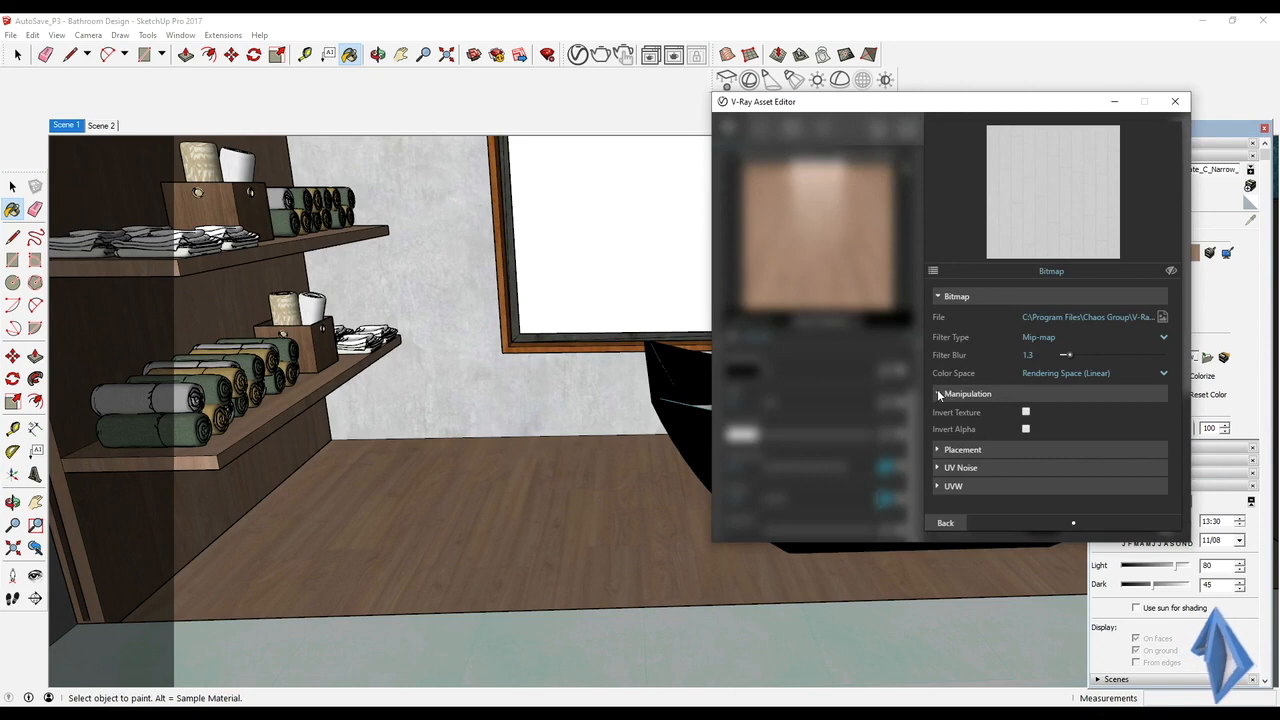
click(939, 395)
click(945, 413)
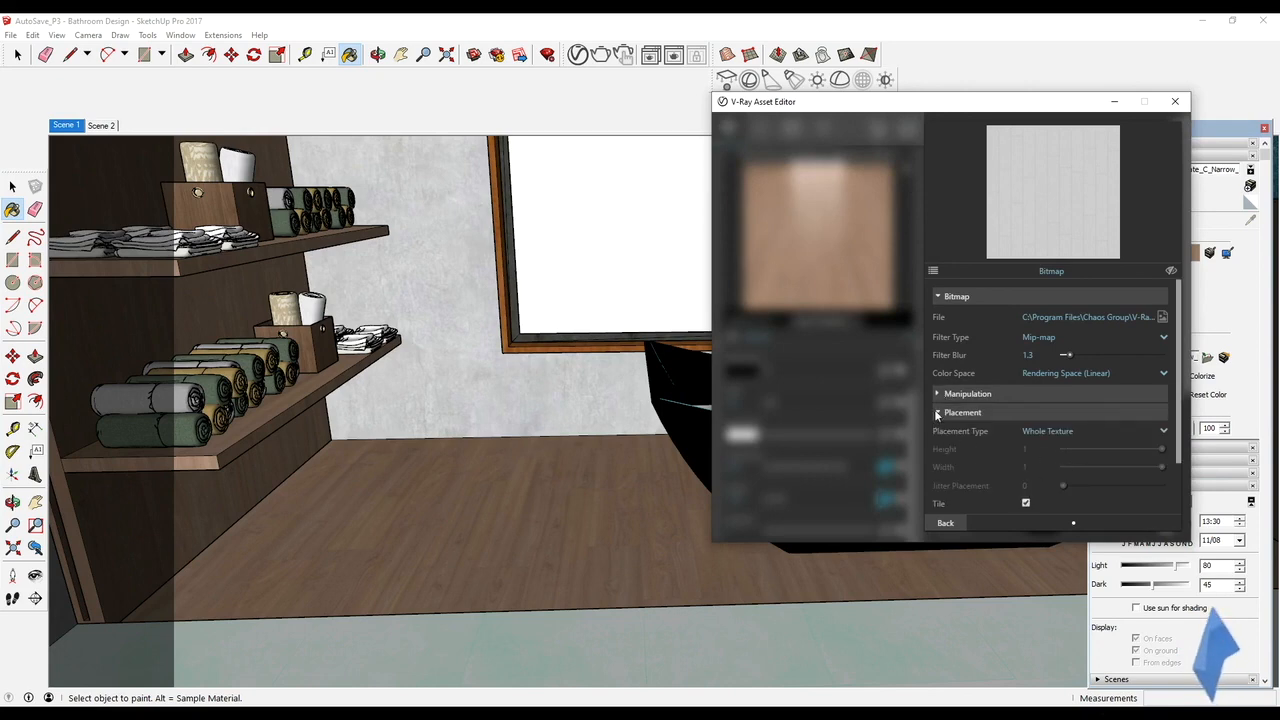
click(940, 413)
click(945, 431)
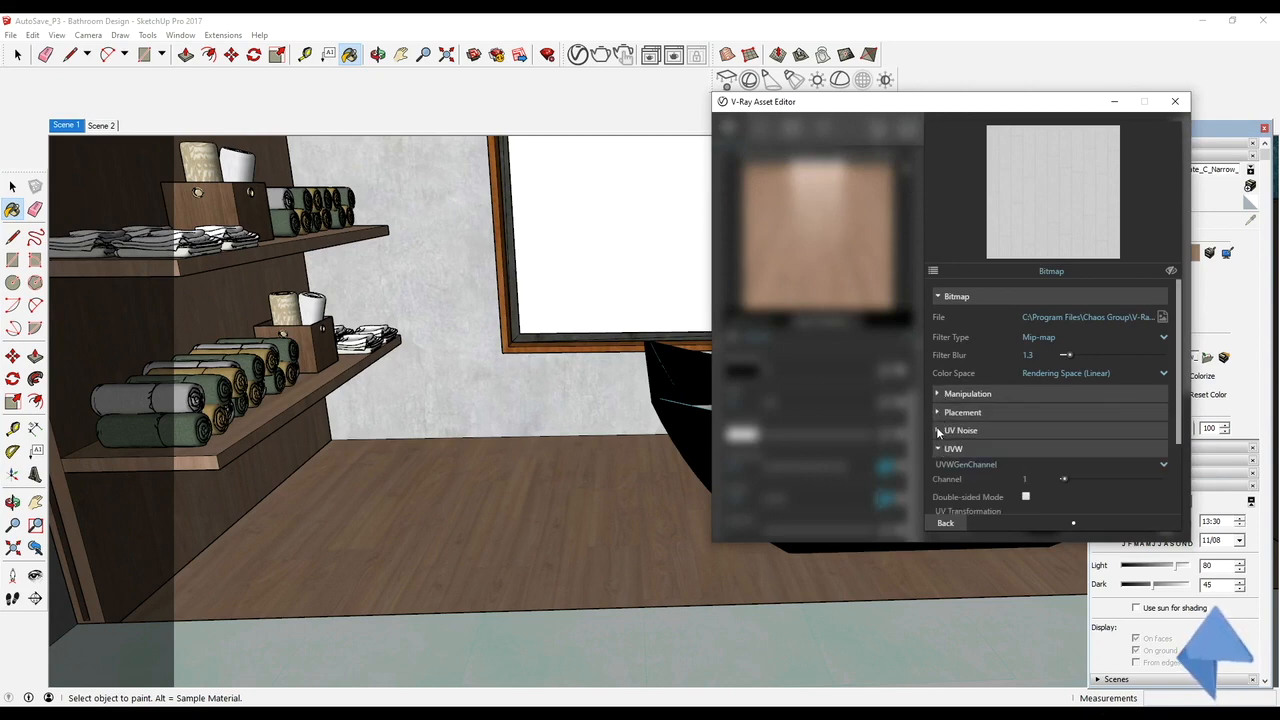
click(1026, 449)
drag(1070, 476, 1068, 471)
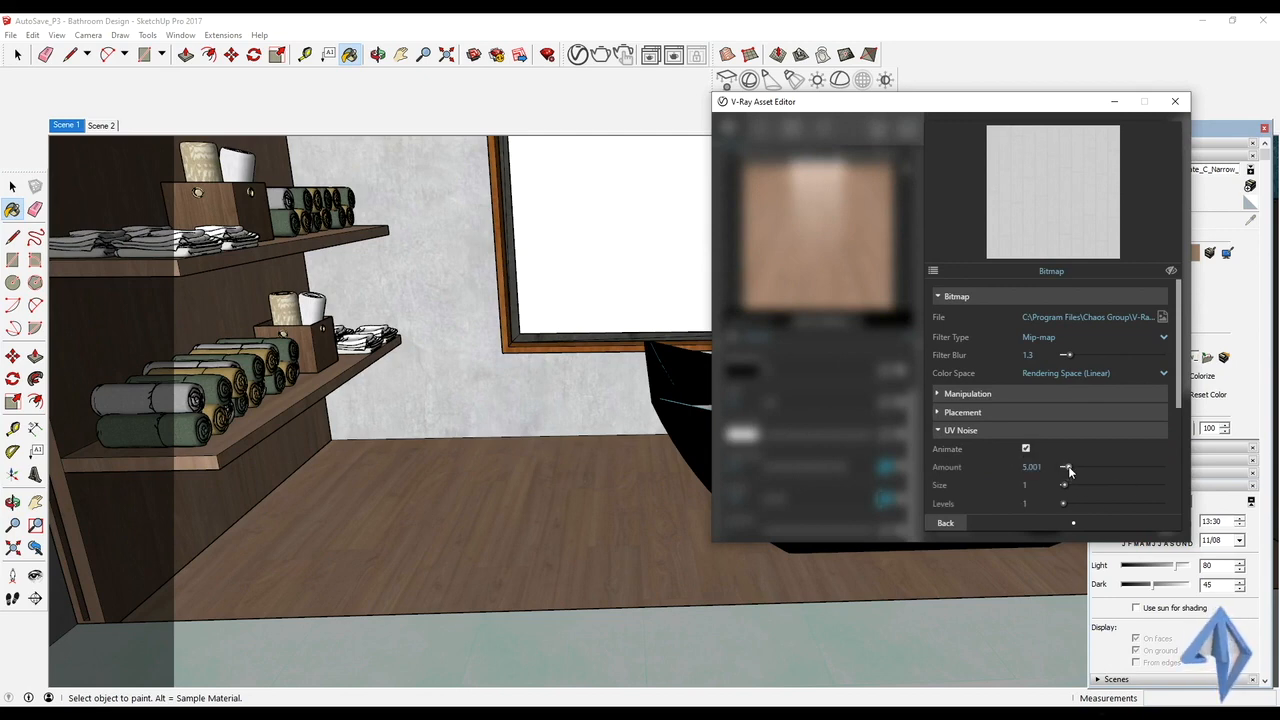
drag(1065, 488, 1068, 488)
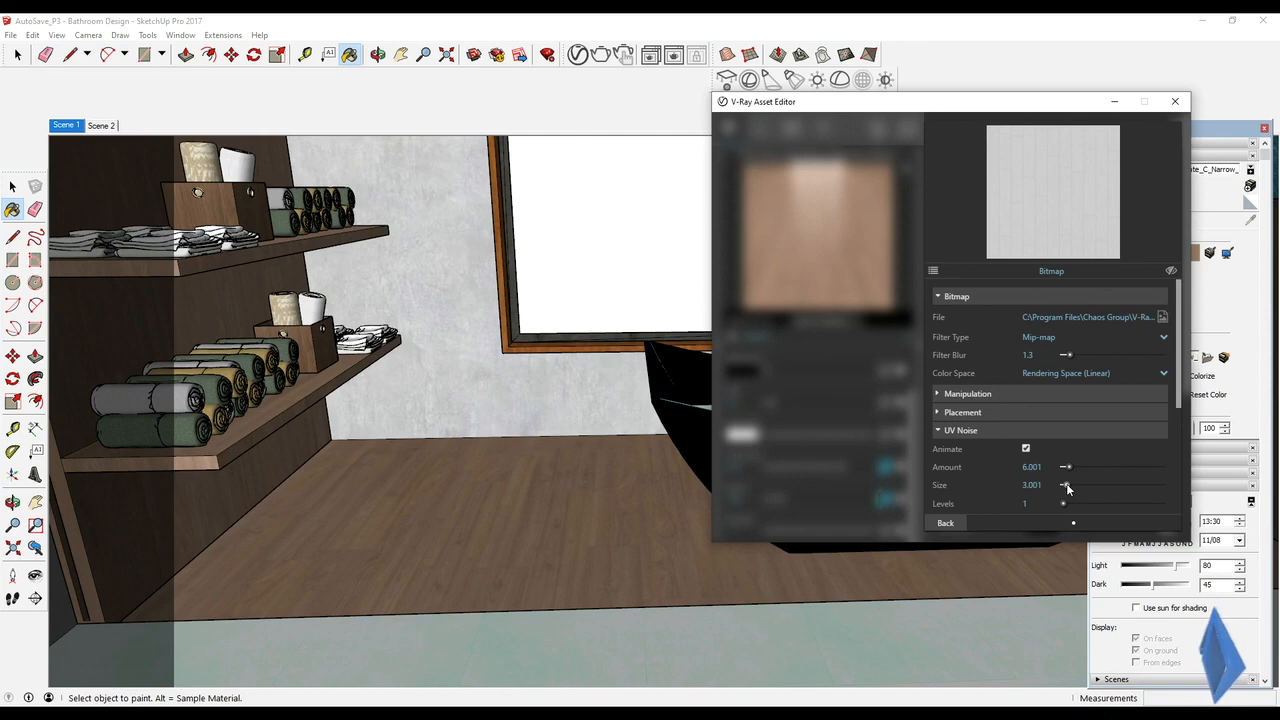
click(945, 524)
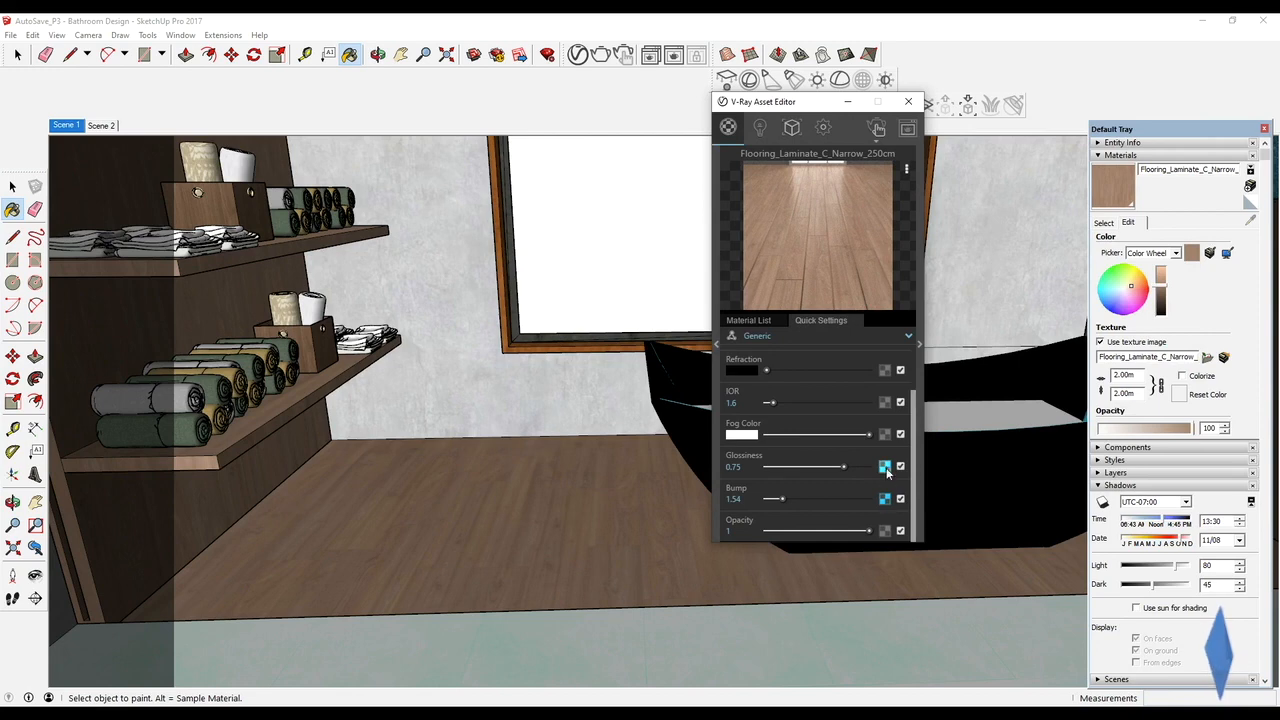
Lower the laminate bump bitmap's Filter Blur to 0.5
click(884, 498)
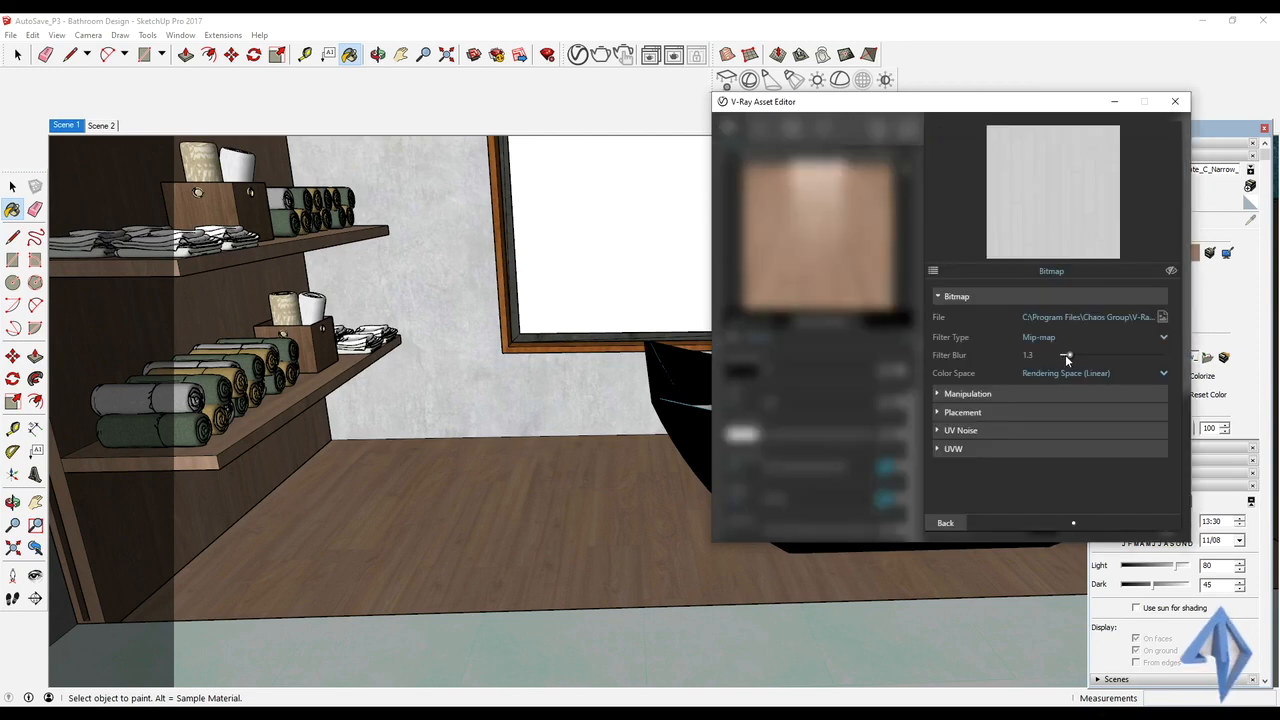
drag(1065, 357, 1067, 359)
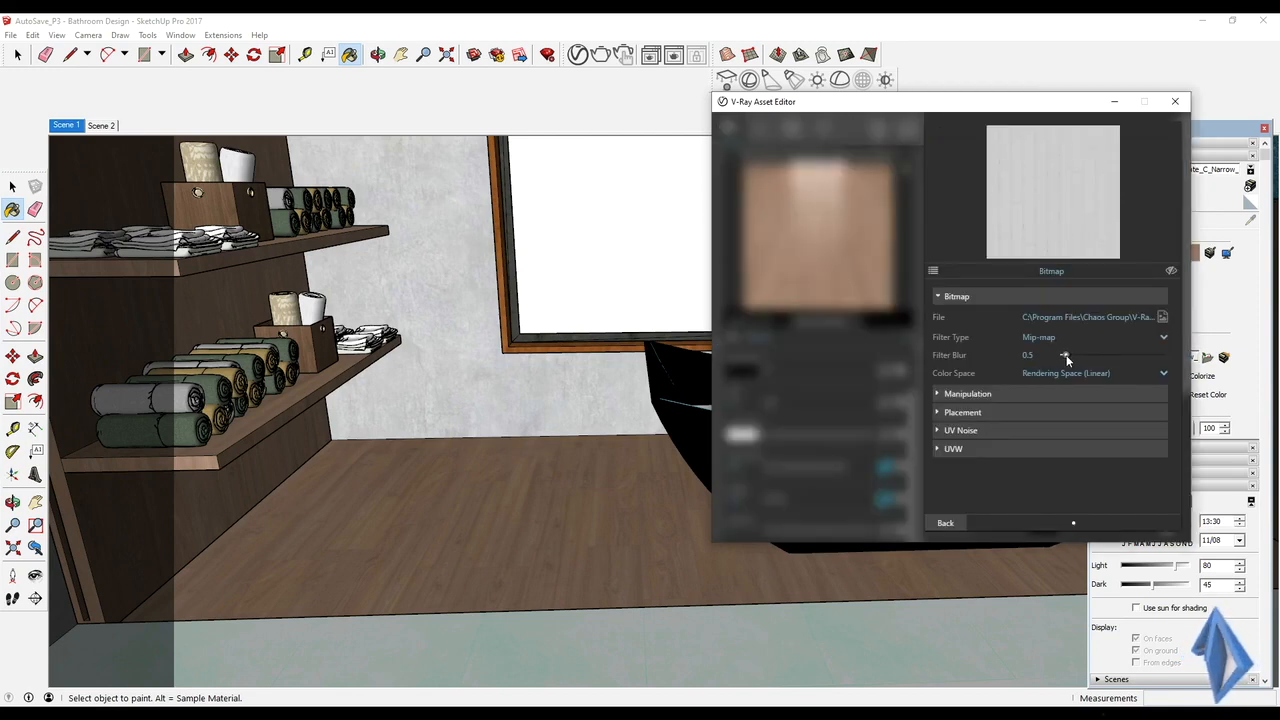
click(946, 523)
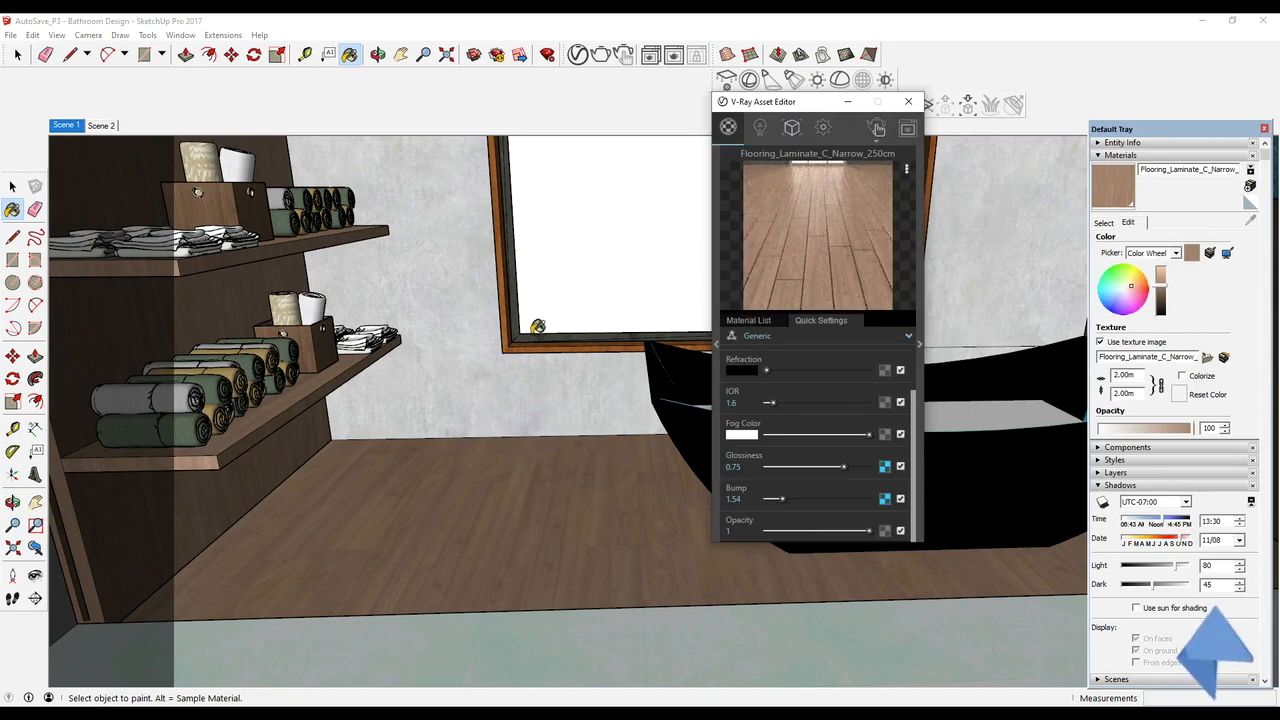
Sample the Carpet_Plush_Forest material from the green rolled towel on the lower shelf
mouse_move(574, 416)
middle_down()
mouse_move(523, 429)
mouse_move(622, 440)
mouse_move(655, 463)
middle_up()
scroll(380, 436, up, 3)
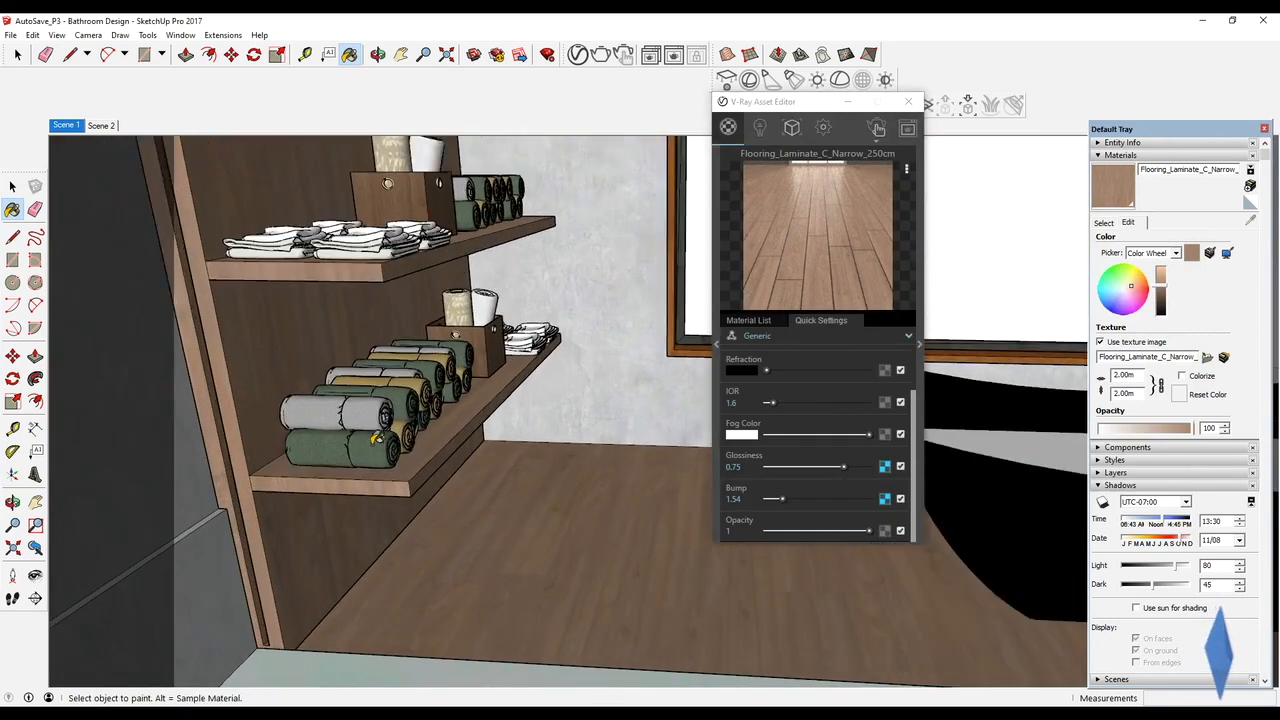
alt+click(354, 446)
middle_drag(354, 446, 485, 420)
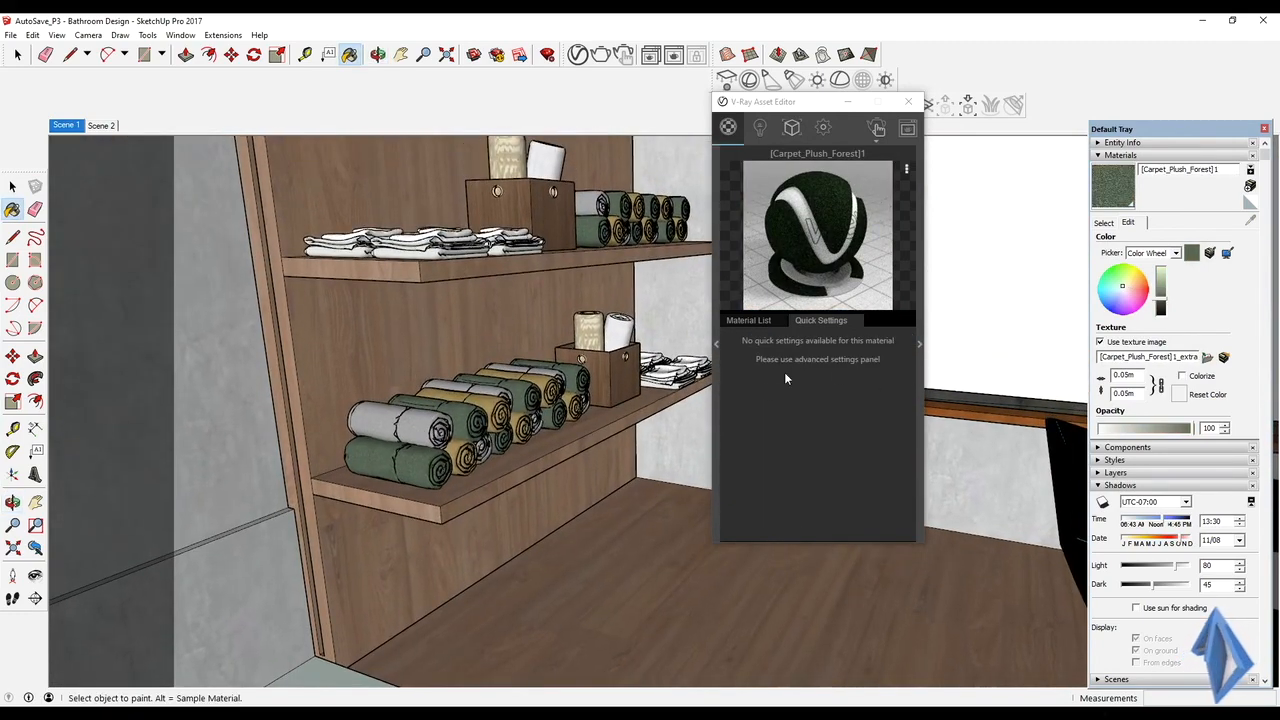
Try turning on the bump map in the green carpet material's advanced V-Ray settings
click(917, 345)
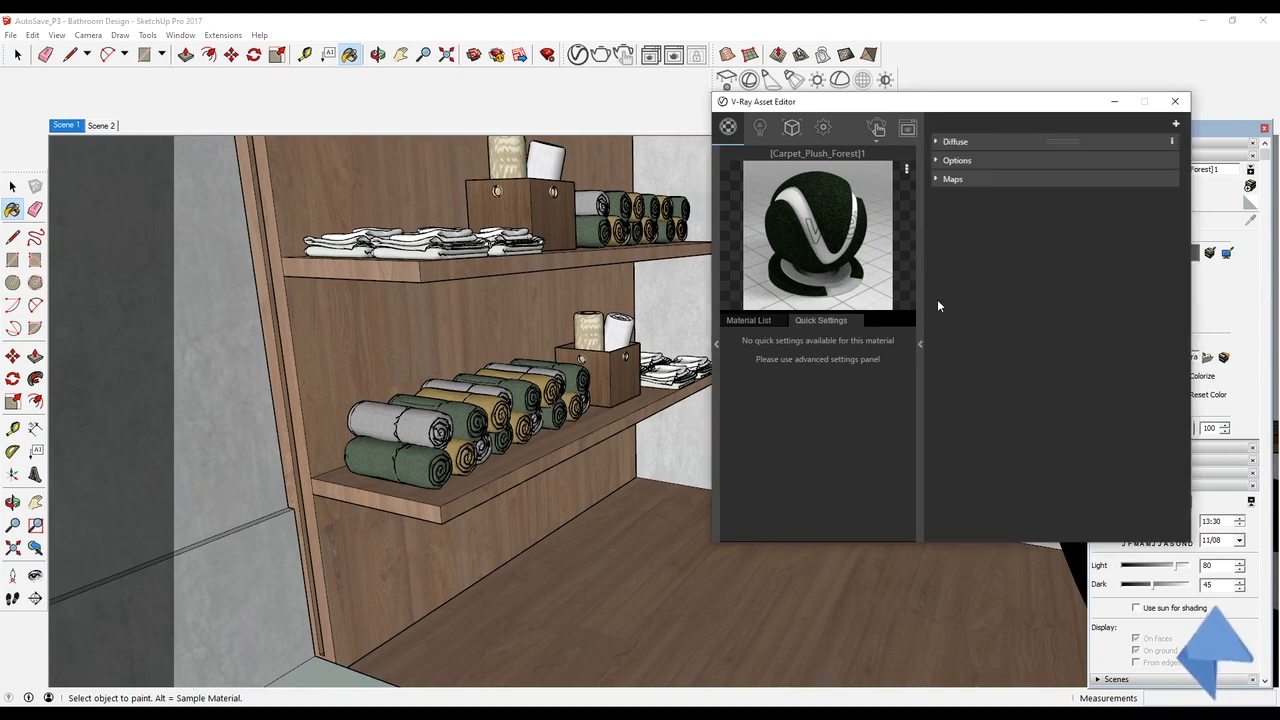
click(937, 141)
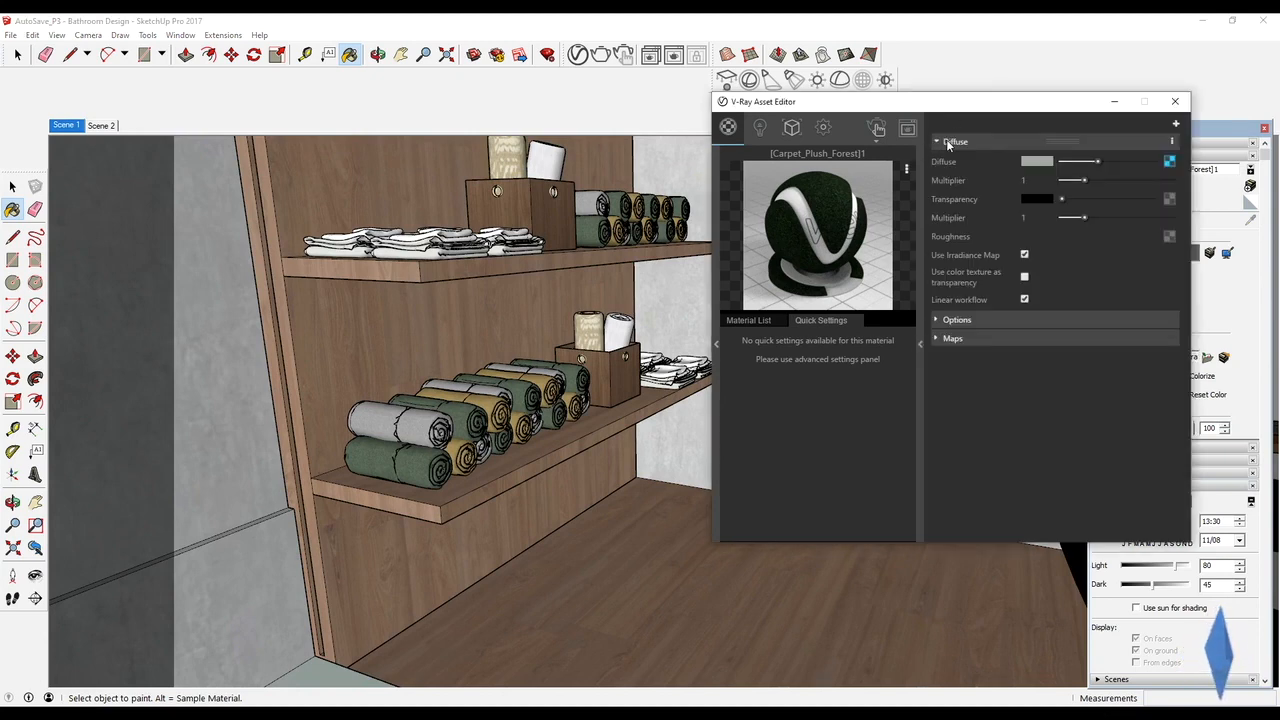
click(948, 142)
click(933, 180)
click(950, 198)
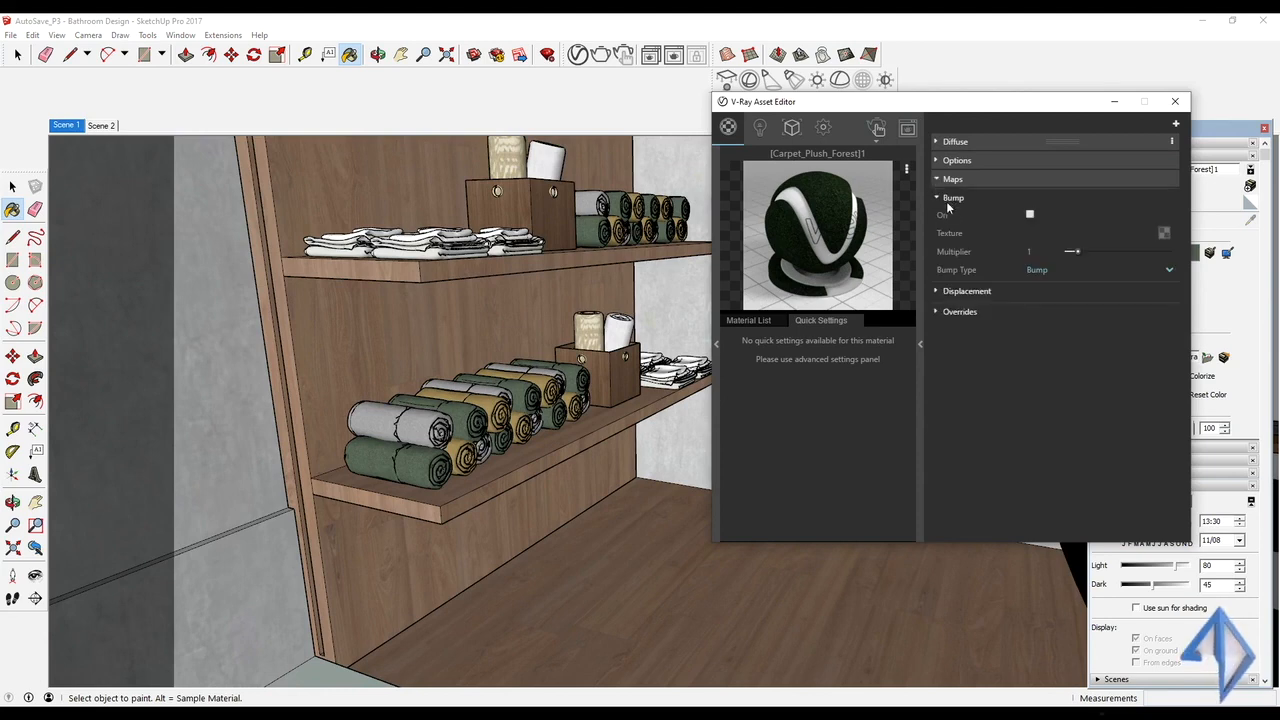
click(1030, 215)
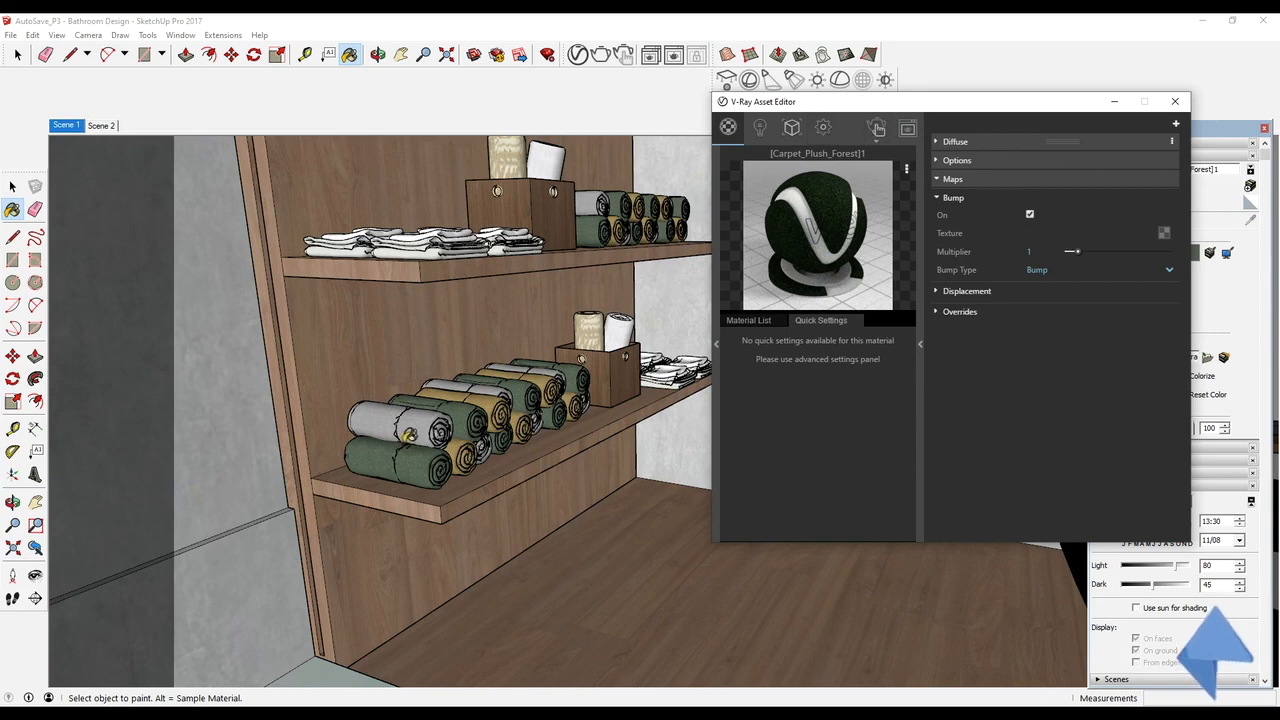
alt+click(412, 467)
key(space)
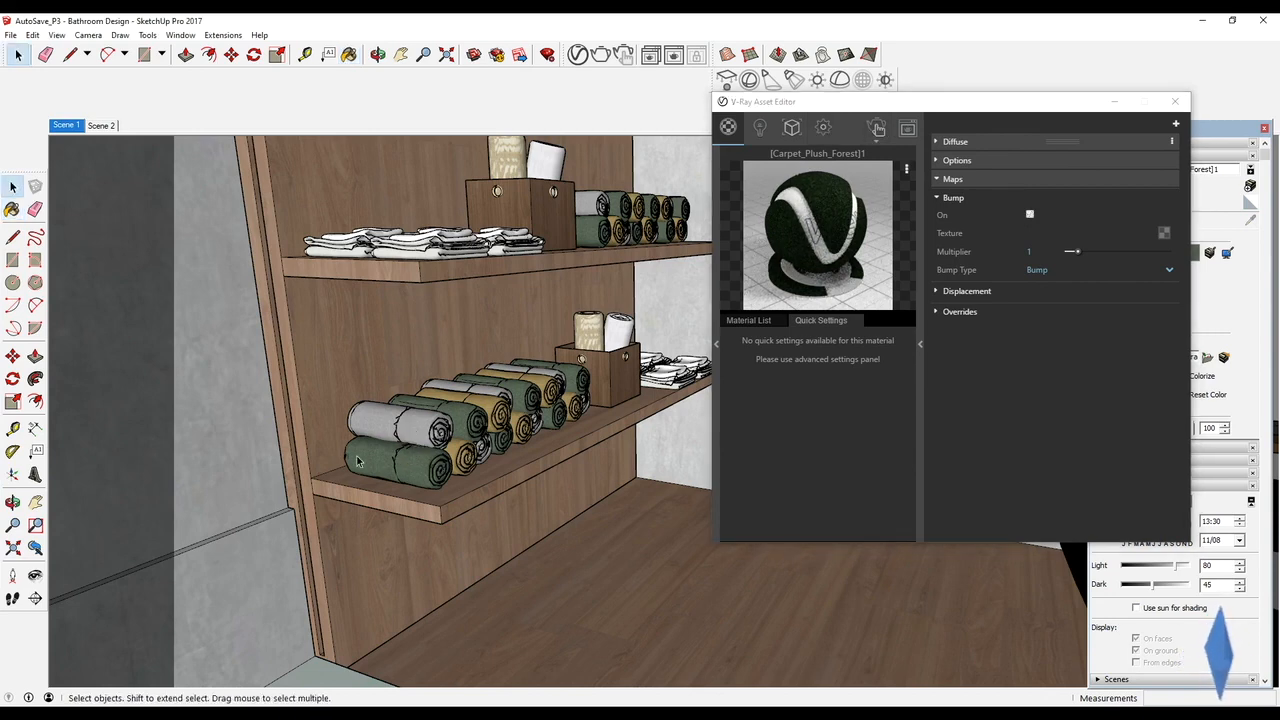
click(422, 475)
double_click(422, 475)
click(425, 465)
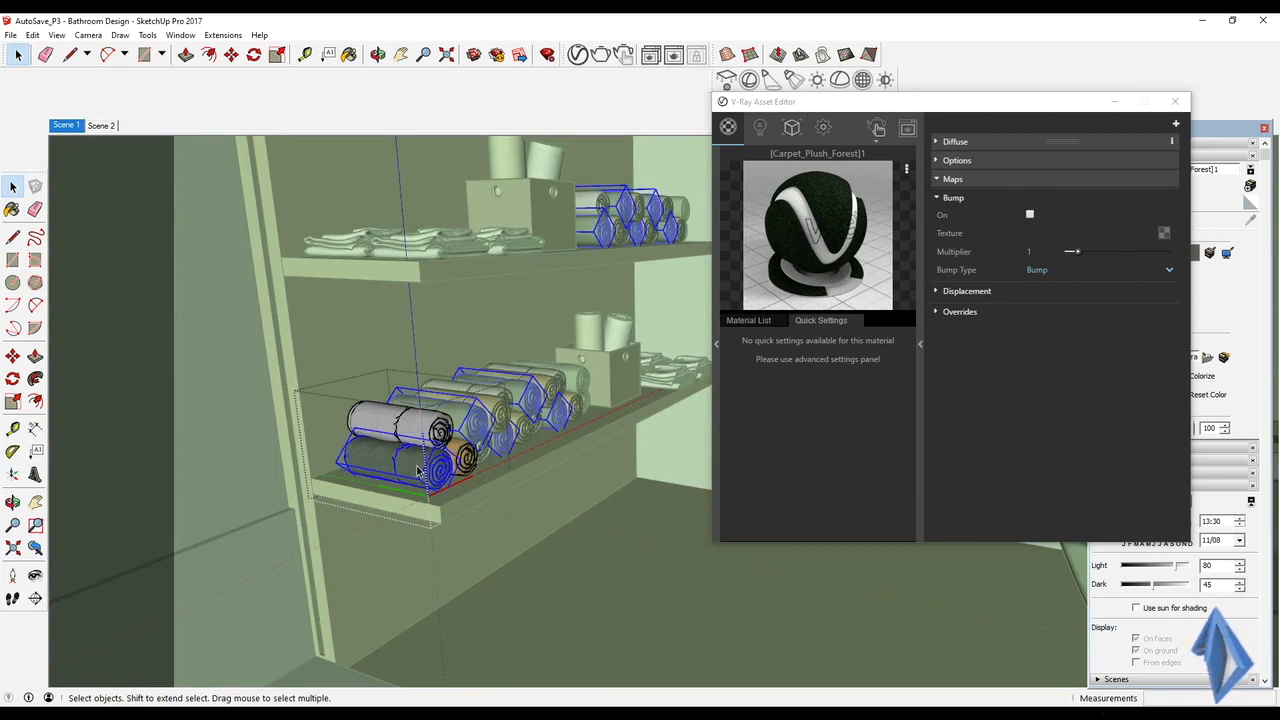
key(Escape)
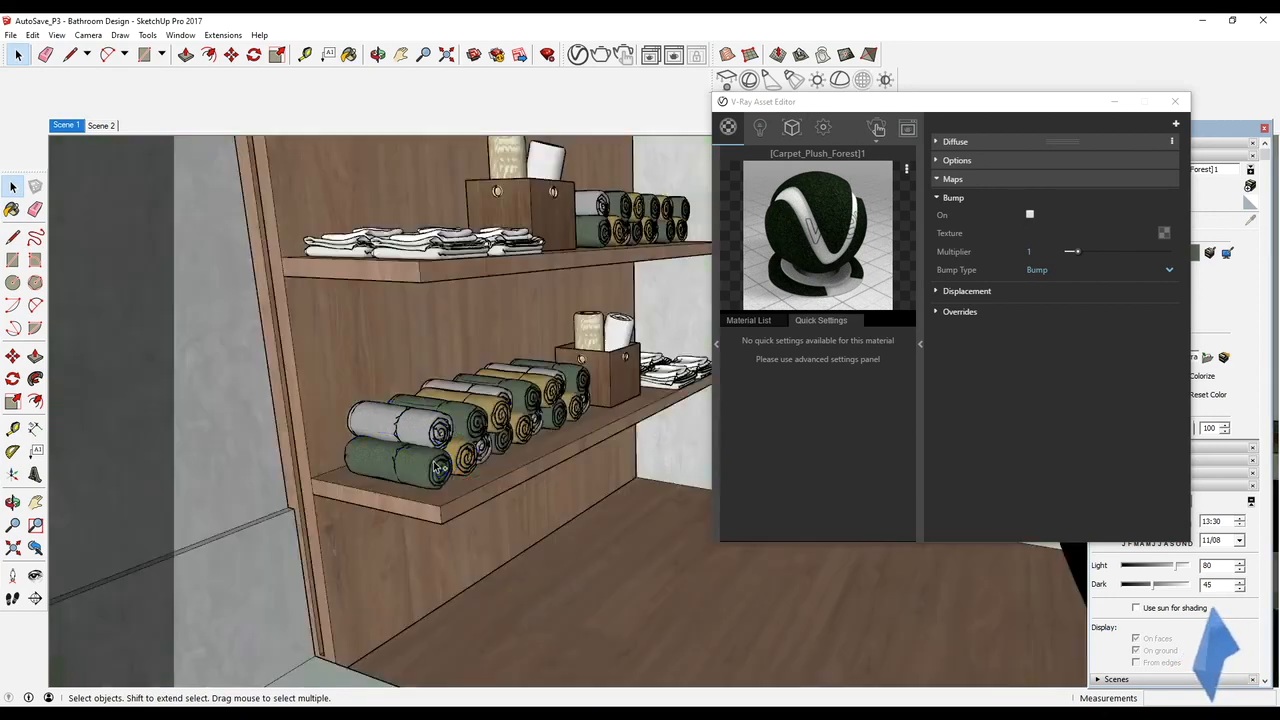
Open the rolled towel group on the lower shelf and add V-Ray Fur to its green, grey and yellow towels
click(425, 468)
double_click(425, 468)
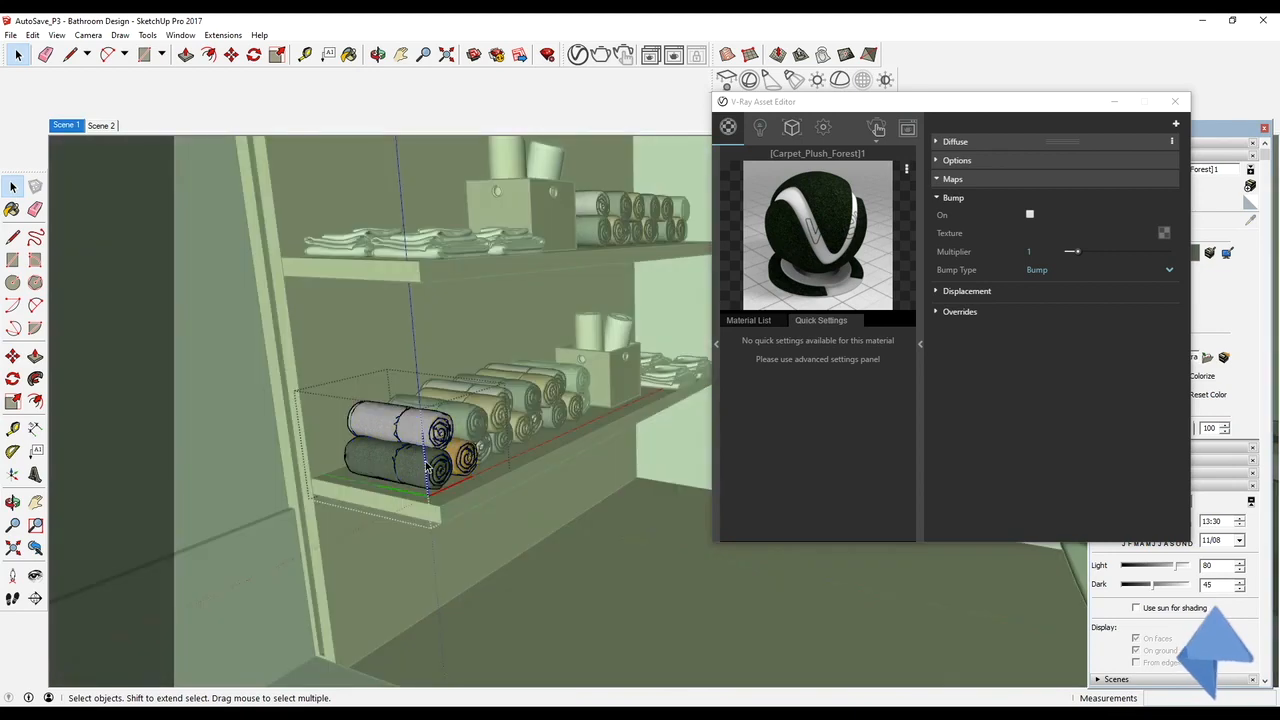
click(425, 470)
drag(836, 108, 837, 329)
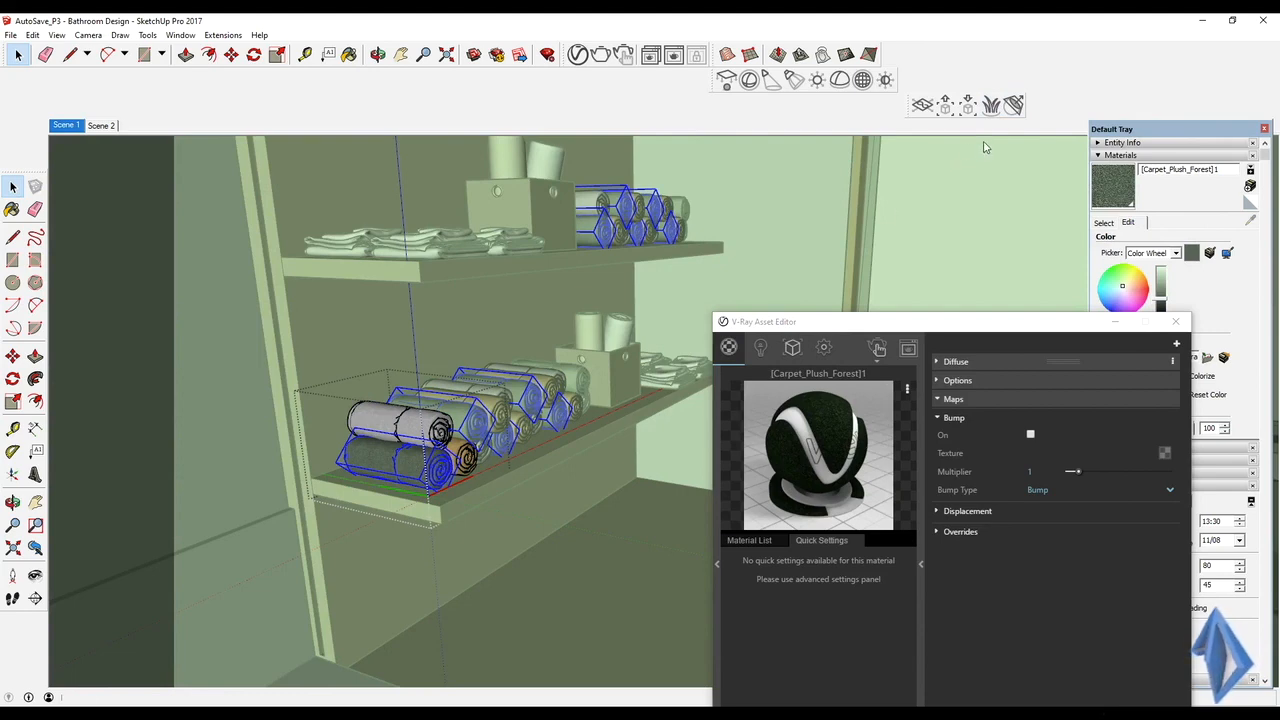
click(410, 425)
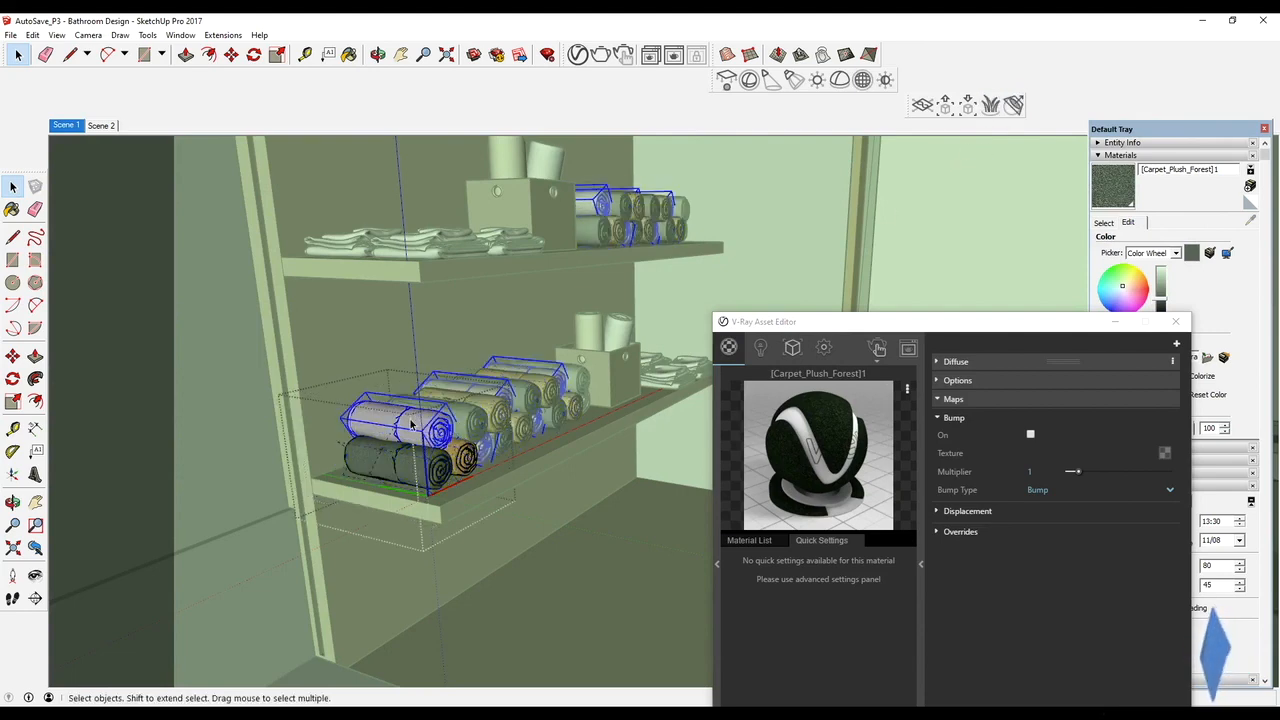
click(459, 460)
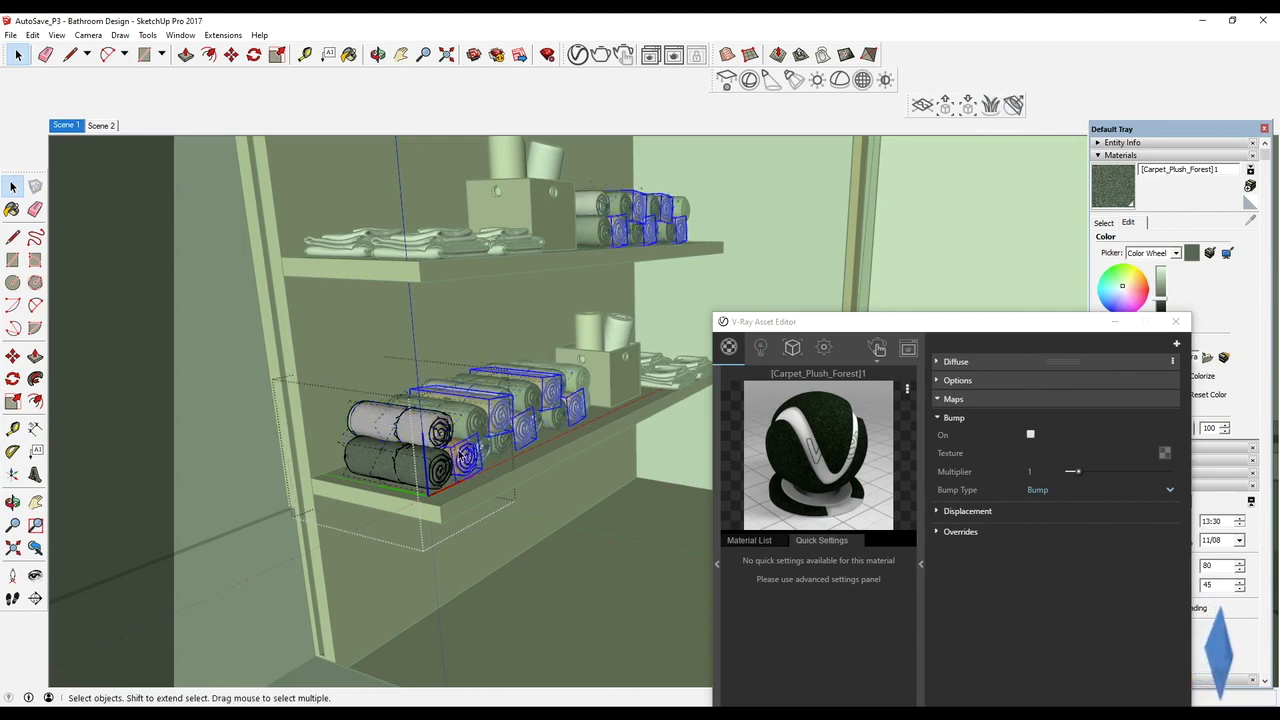
click(990, 110)
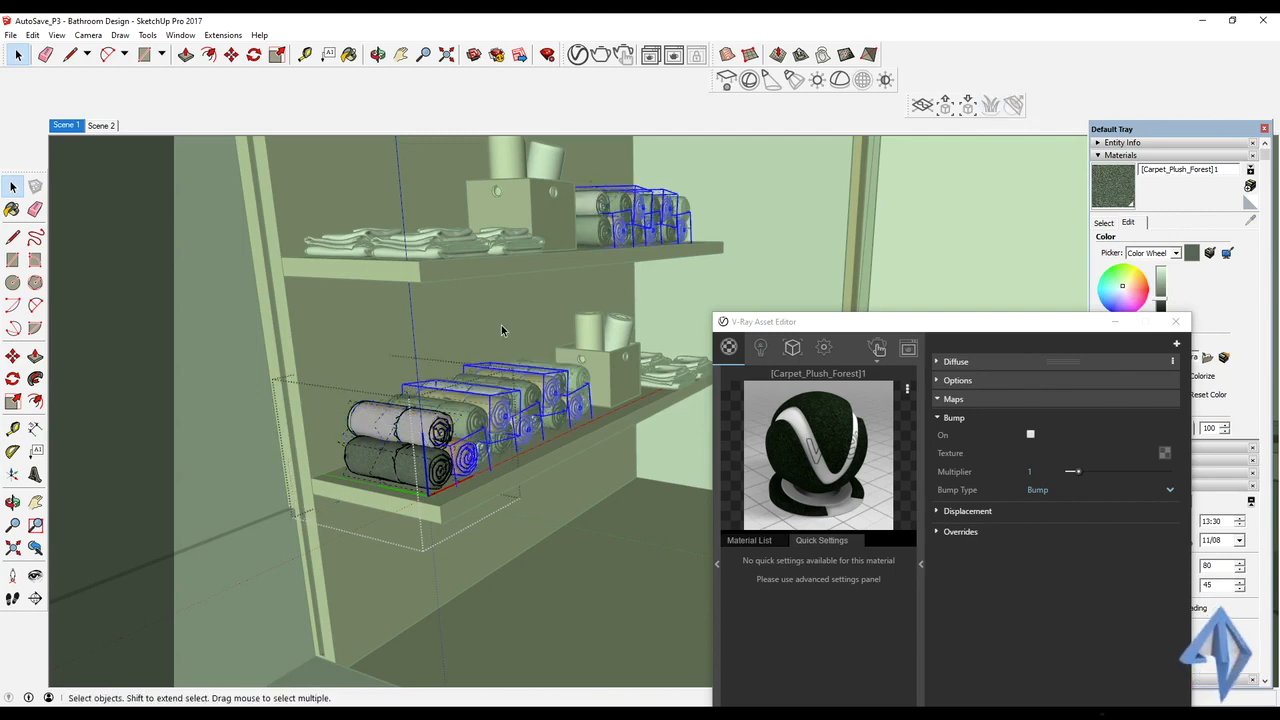
click(460, 241)
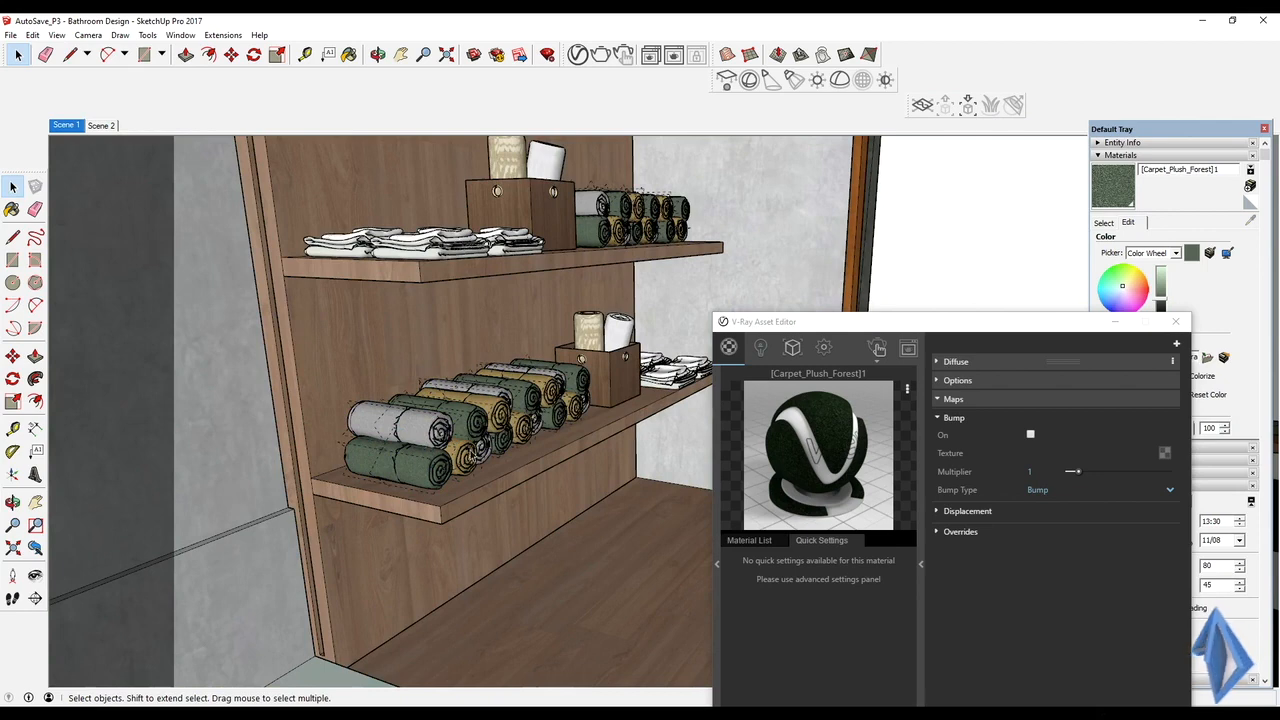
Set the Length of V-Ray Fur#2, V-Ray Fur#3 and V-Ray Fur#4 to 1.5
click(794, 349)
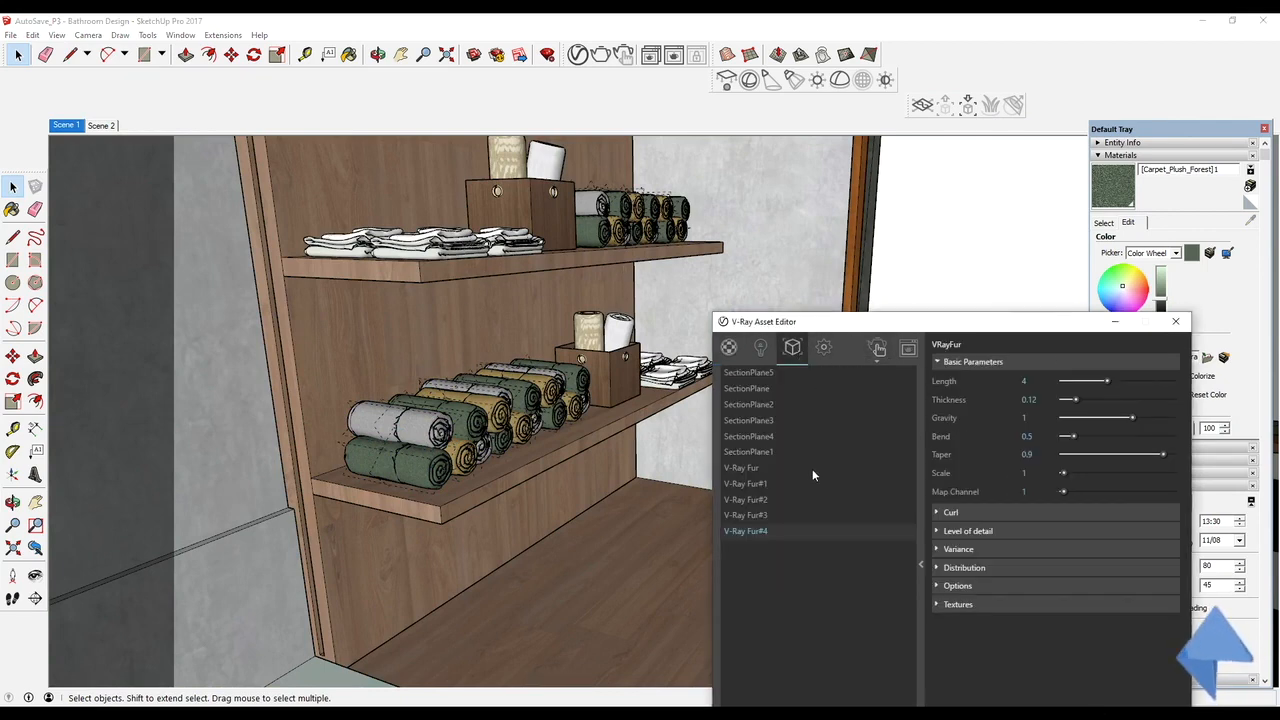
click(796, 500)
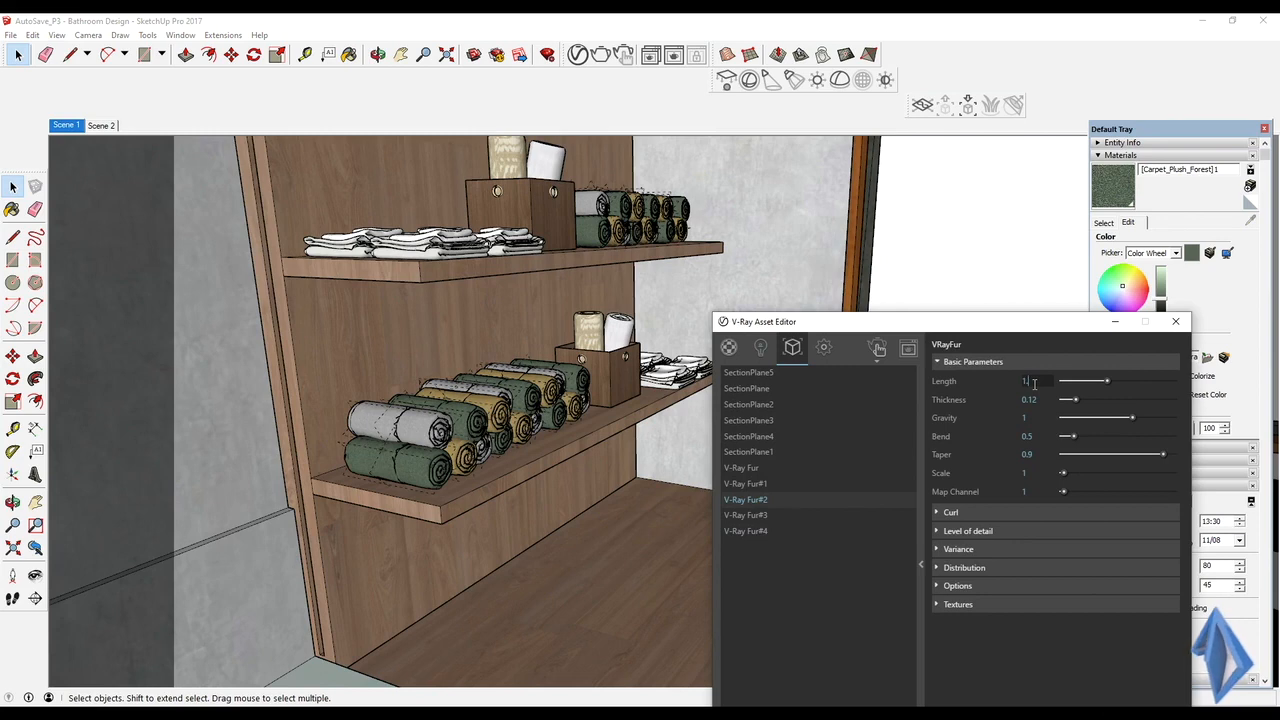
click(782, 514)
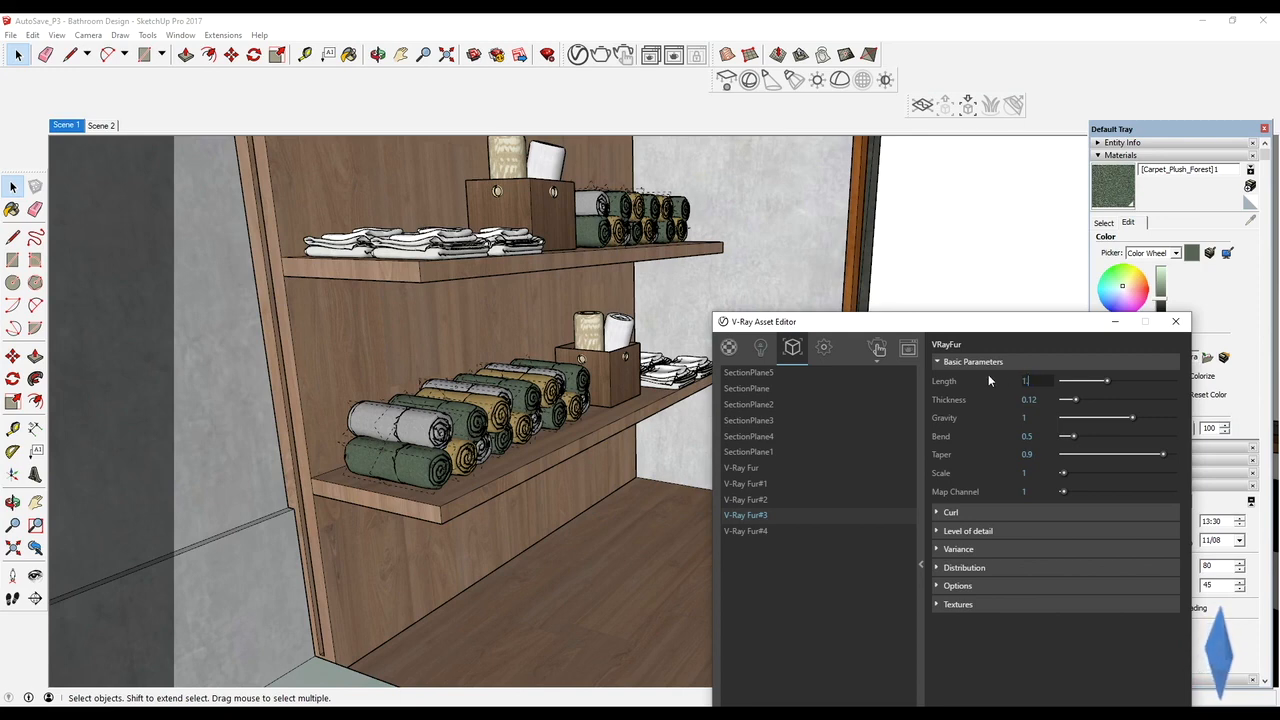
click(768, 530)
drag(1031, 383, 997, 376)
text(1.5)
click(848, 303)
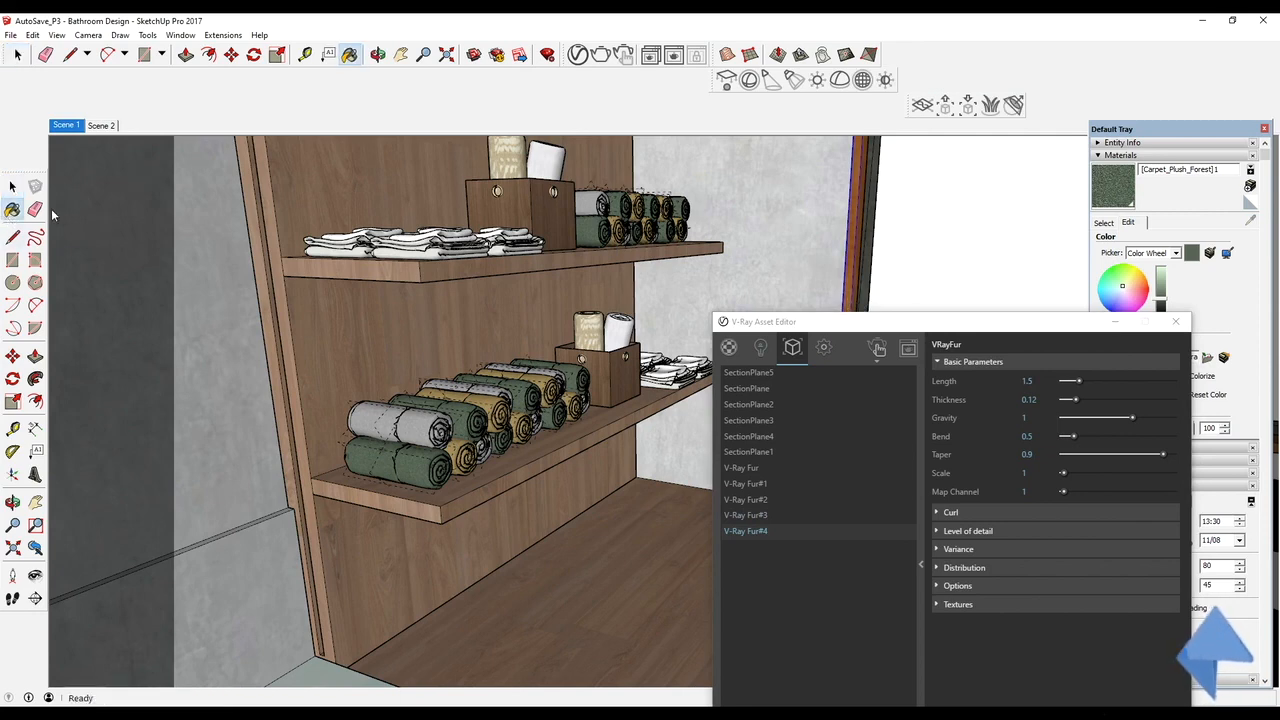
Sample the TECIDOS material from the cloth roll in the upper basket and Material6 from the folded towels
click(12, 209)
alt+click(510, 161)
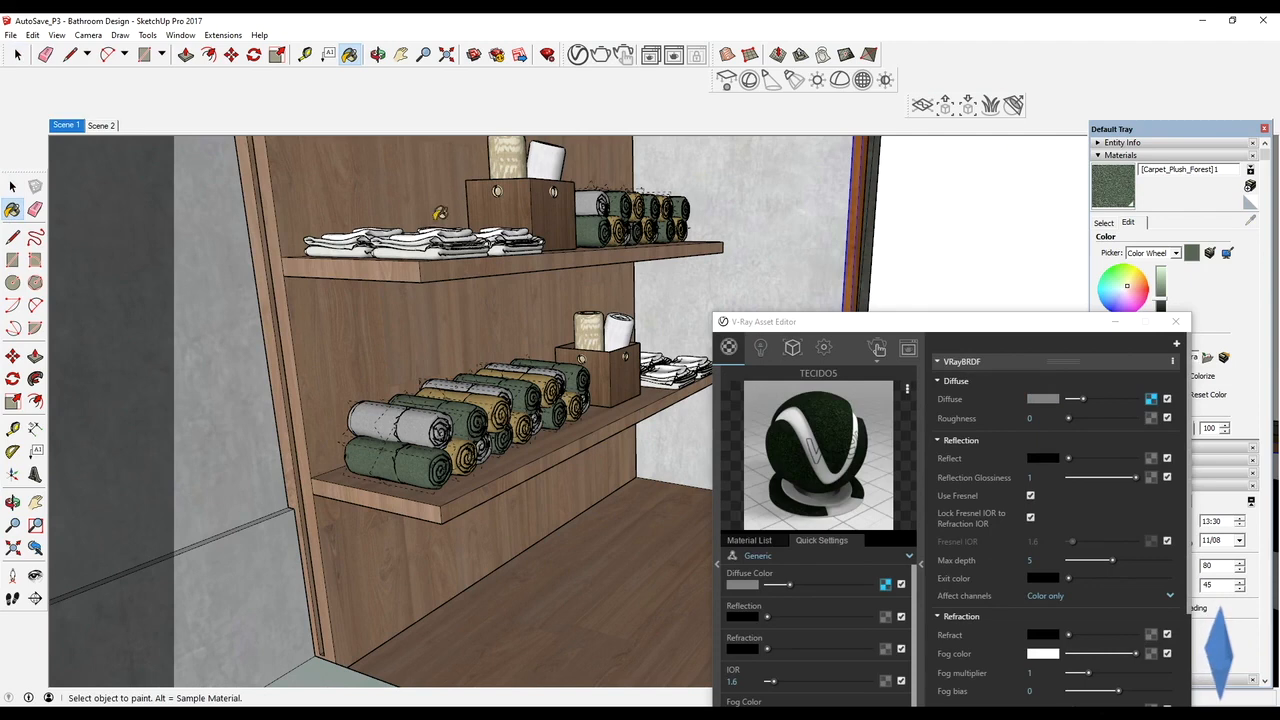
alt+click(440, 248)
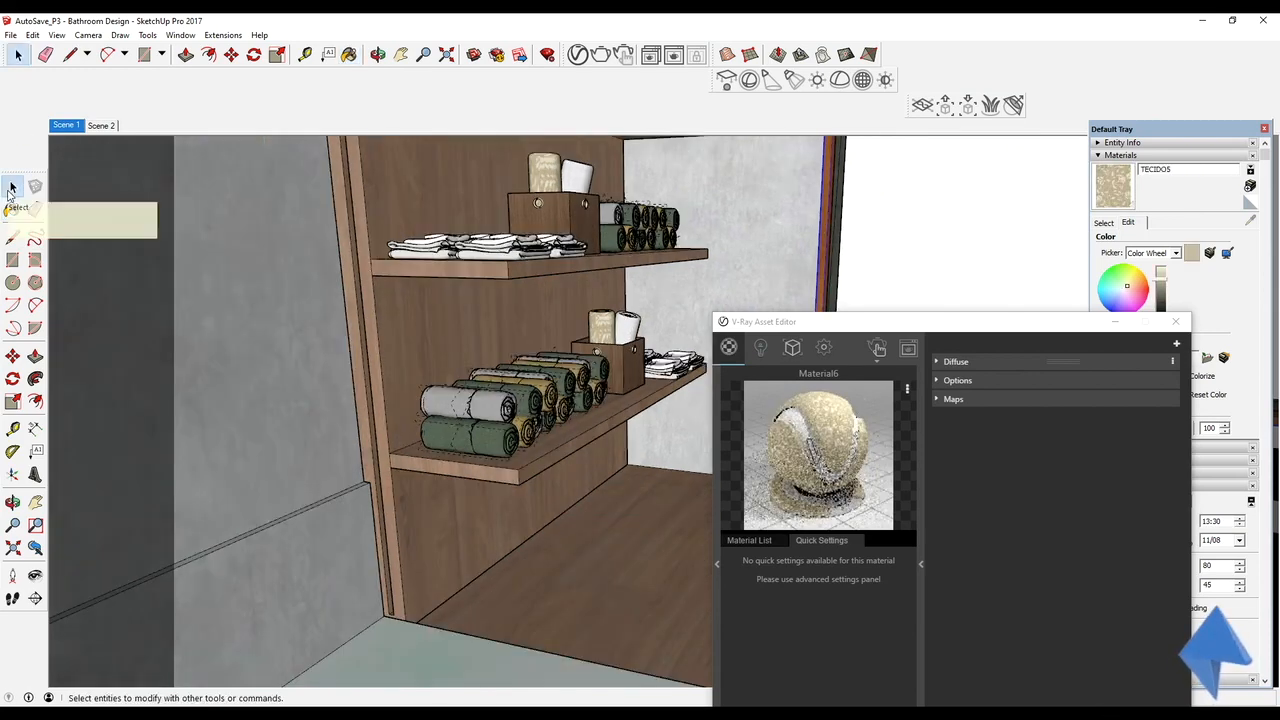
Select both armchairs in front of the bathtub and try the Scale tool on them
click(12, 186)
key(o)
drag(600, 440, 407, 473)
key(space)
key(o)
middle_drag(409, 473, 640, 476)
scroll(409, 403, down, 1)
middle_drag(409, 403, 561, 425)
click(561, 425)
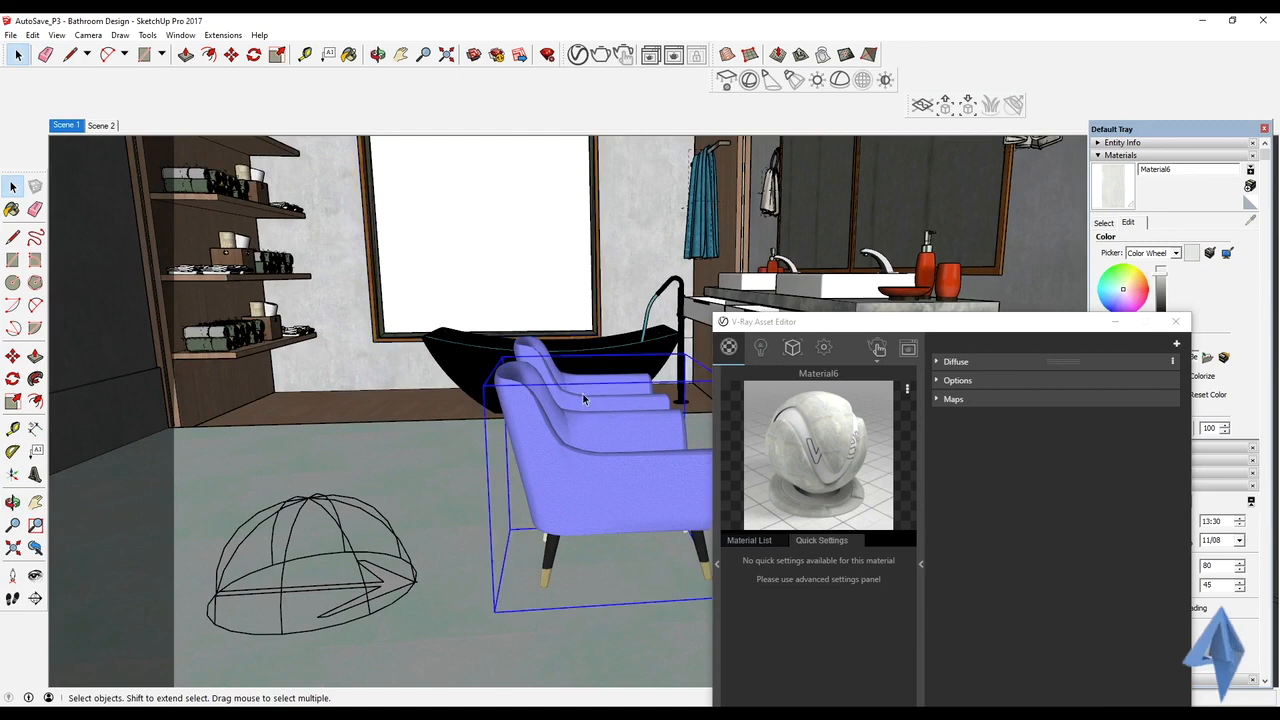
middle_drag(570, 469, 561, 500)
shift+click(563, 448)
middle_drag(563, 448, 587, 402)
key(s)
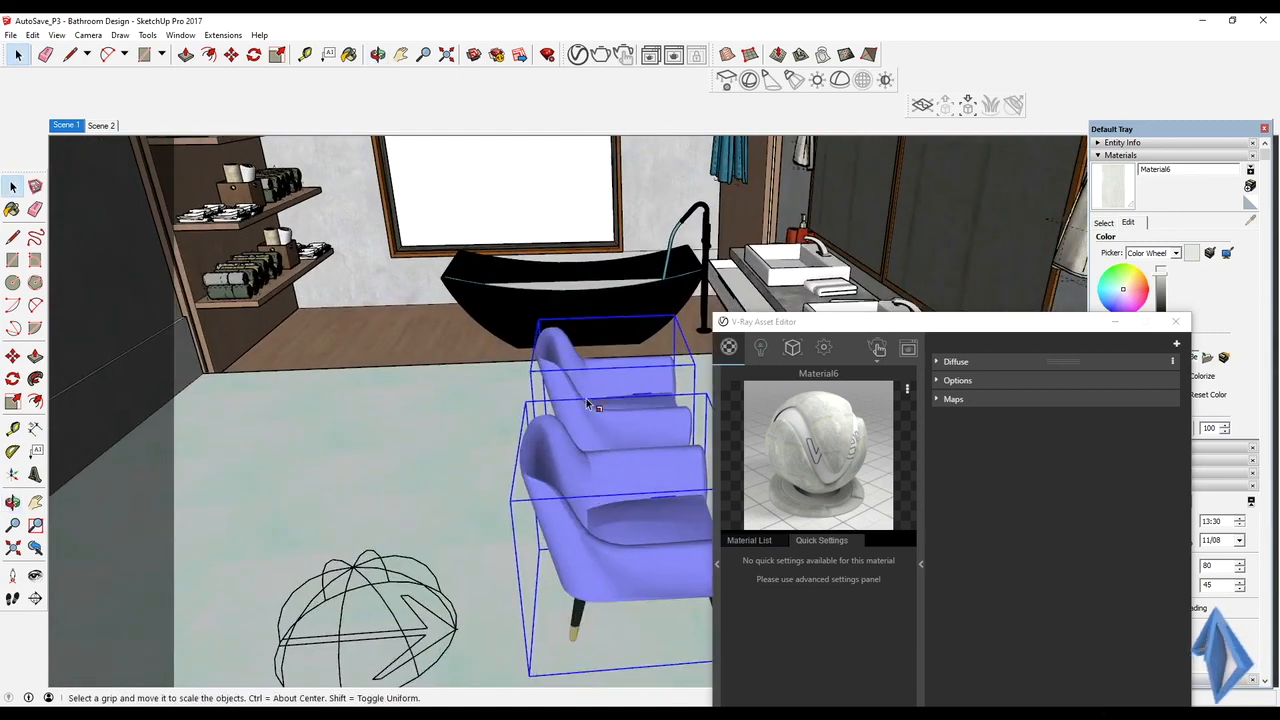
drag(616, 381, 619, 357)
middle_drag(619, 357, 590, 378)
key(space)
Show the whole room in Scene 1 and move the V-Ray Asset Editor clear of its upper part
scroll(591, 312, down, 3)
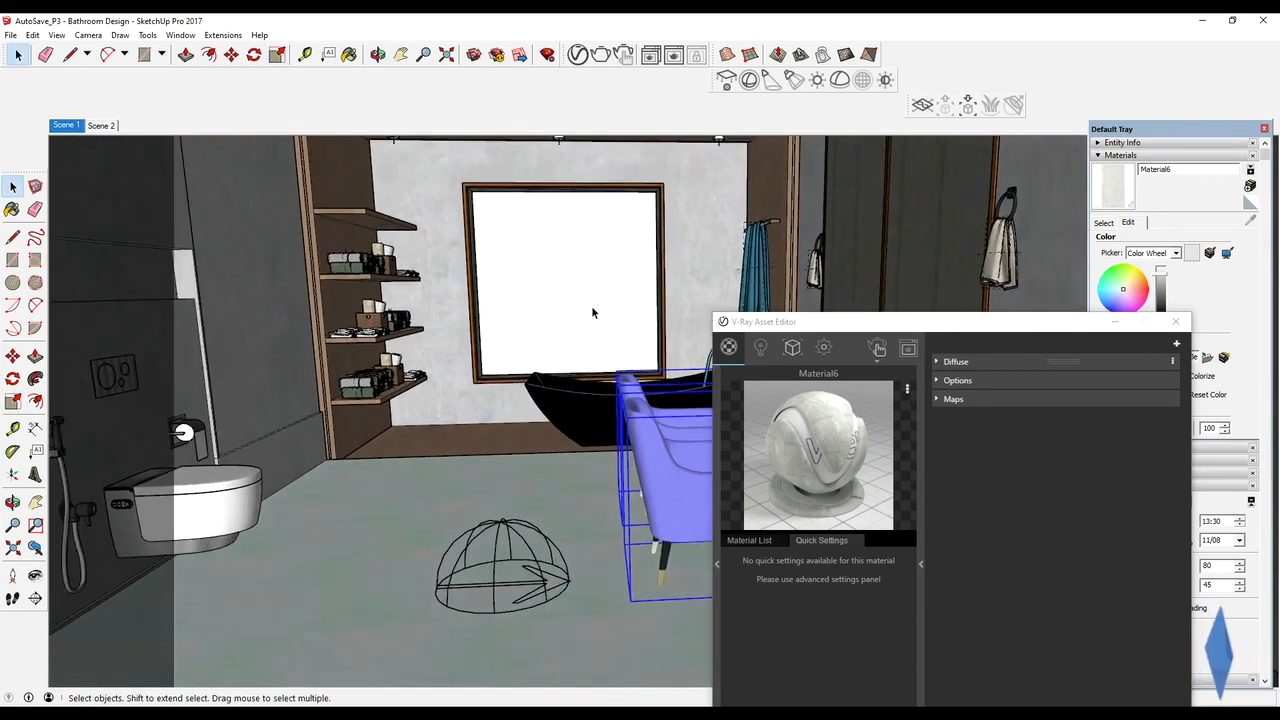
mouse_move(992, 323)
mouse_down()
mouse_move(603, 705)
mouse_move(603, 621)
mouse_move(500, 508)
mouse_move(515, 556)
mouse_move(573, 449)
mouse_move(621, 234)
mouse_move(809, 424)
mouse_move(741, 524)
mouse_up()
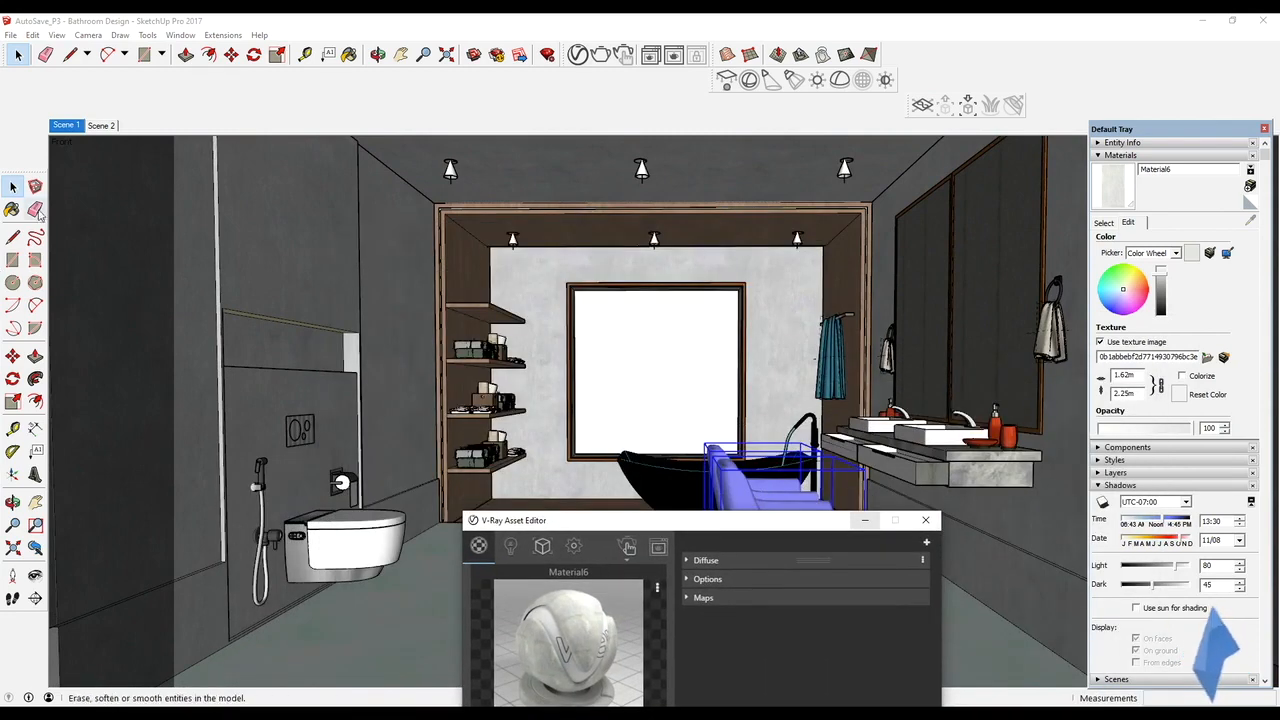
Sample the Stone Vein Gray material, slightly darken its Reflection color and set its Glossiness to 0.85
click(12, 209)
drag(637, 530, 645, 284)
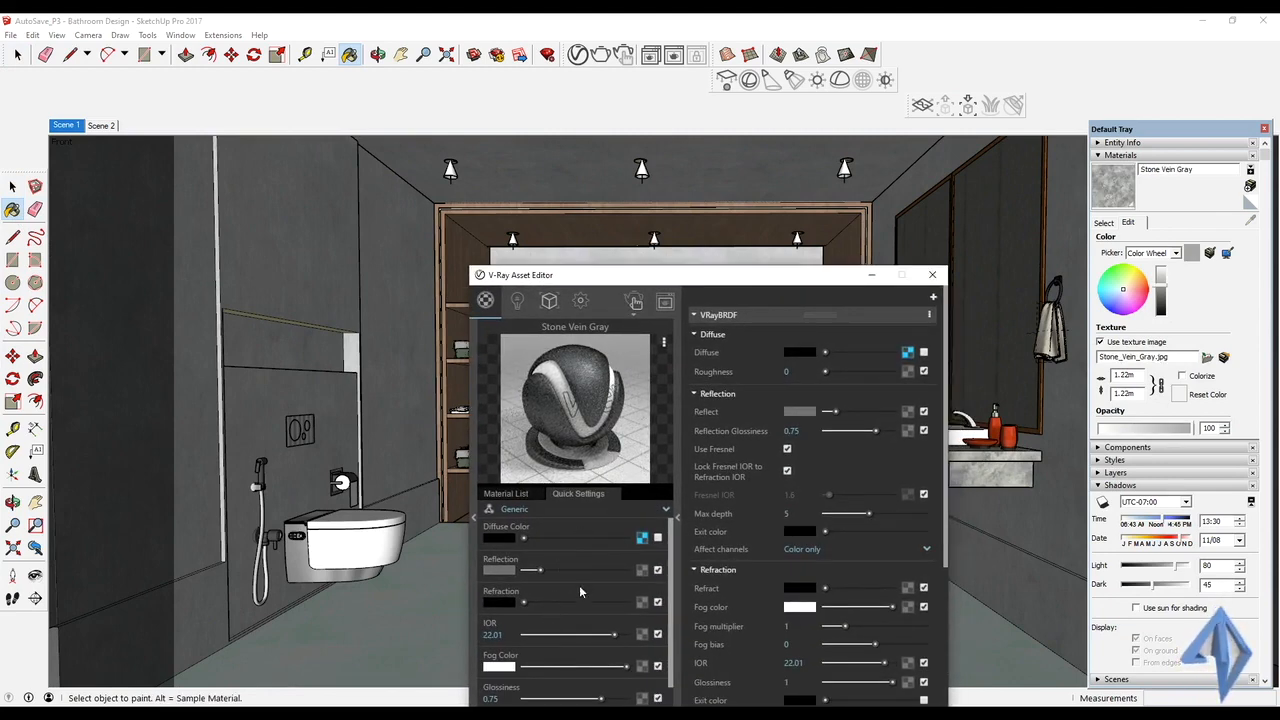
scroll(574, 583, down, 1)
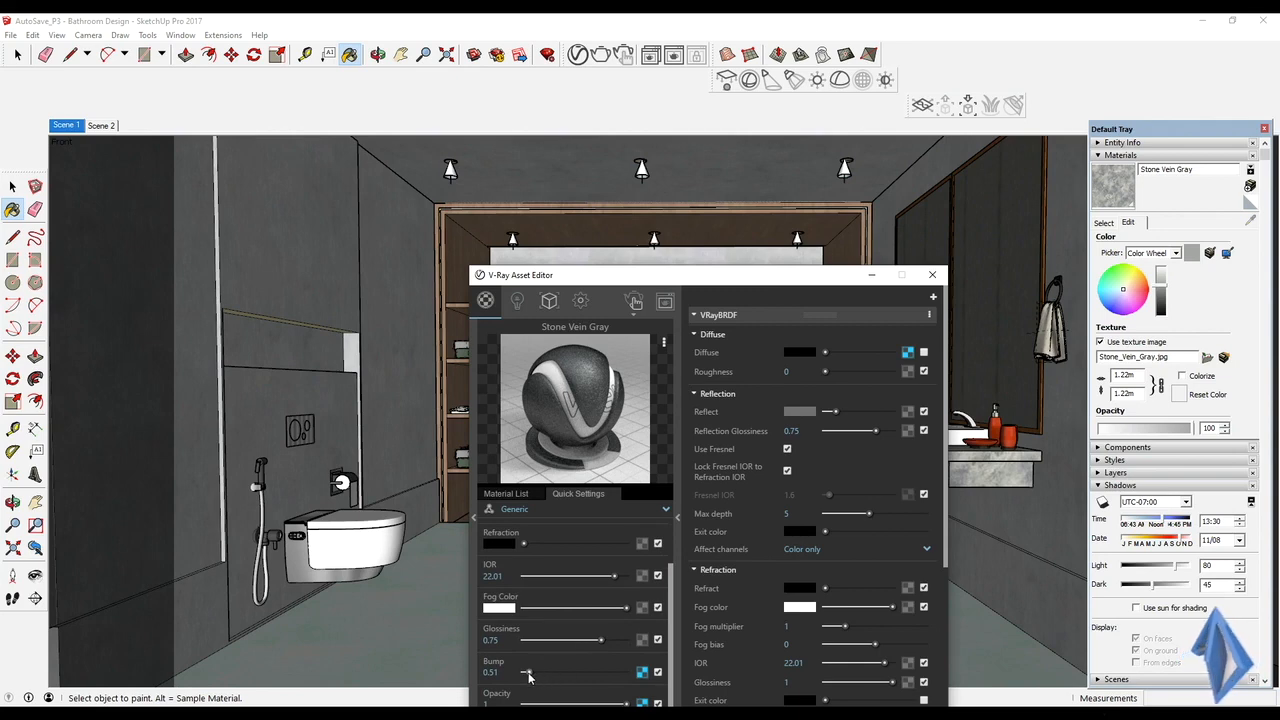
scroll(551, 621, up, 1)
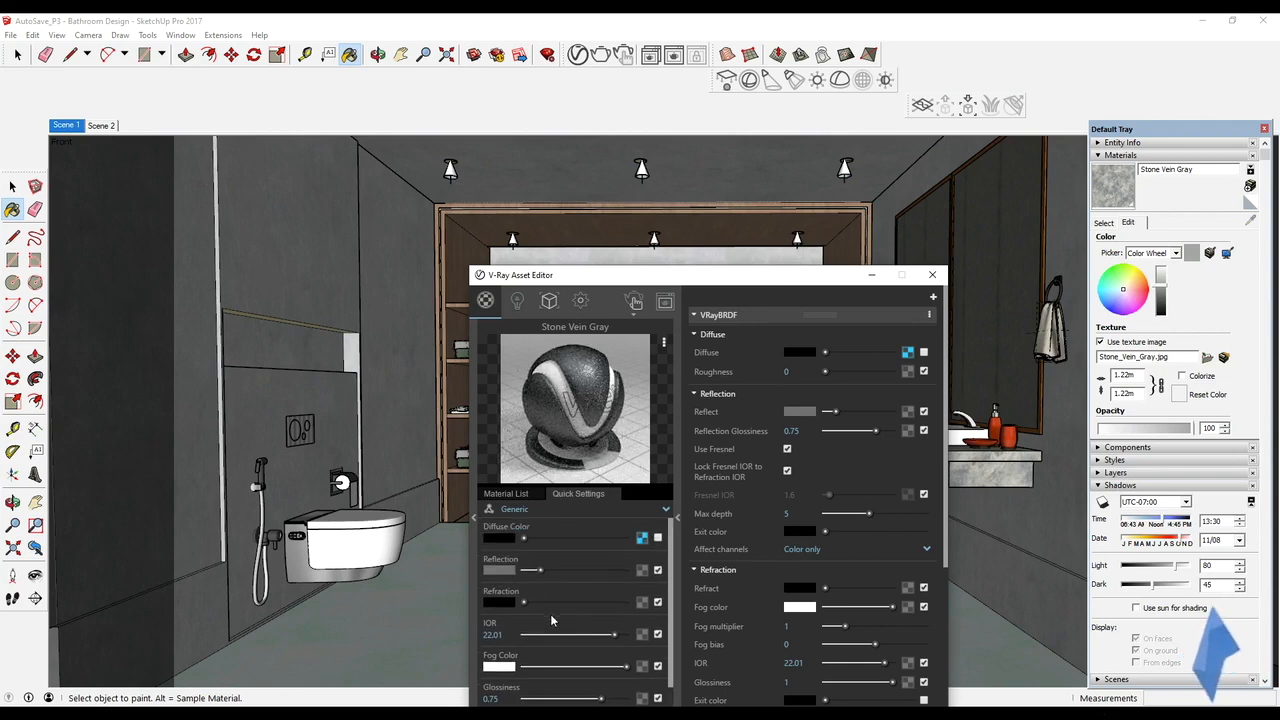
drag(541, 571, 544, 574)
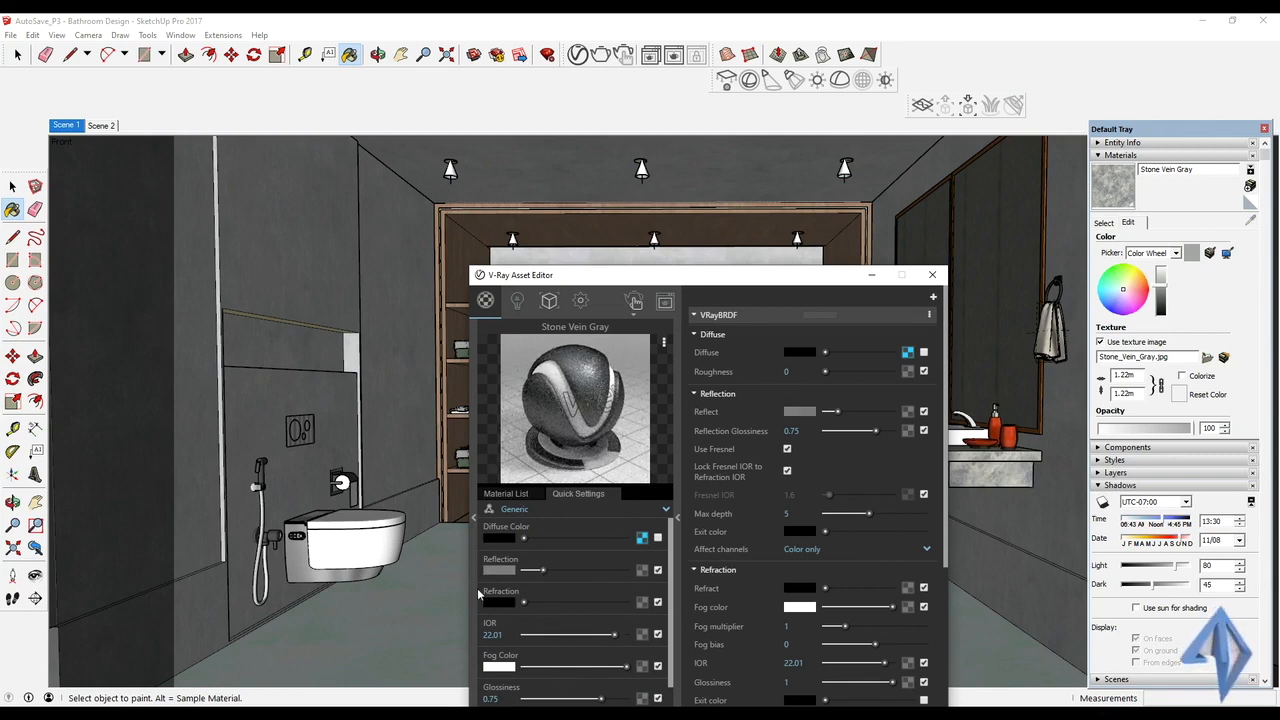
mouse_move(598, 703)
mouse_down()
mouse_move(562, 703)
mouse_move(585, 703)
mouse_up()
mouse_move(545, 578)
mouse_down()
mouse_move(557, 575)
mouse_move(536, 577)
mouse_up()
drag(585, 698, 610, 698)
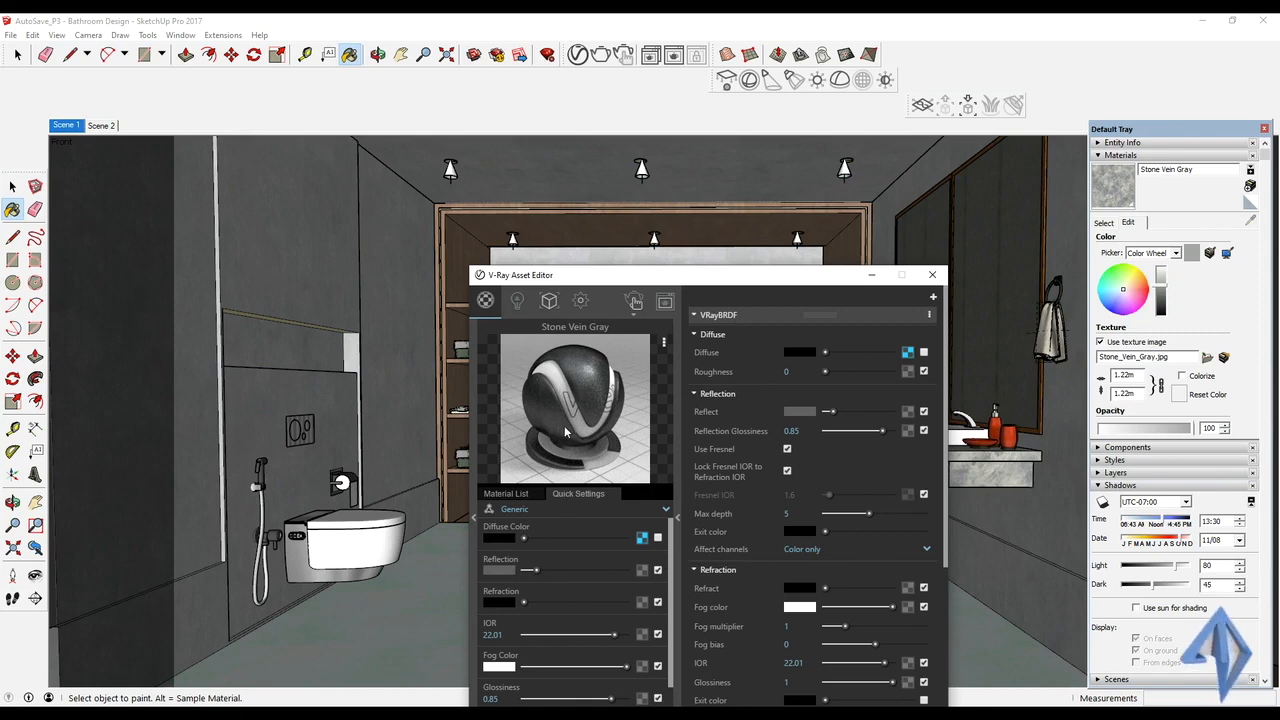
Collapse the V-Ray Asset Editor's extended settings and move it aside to examine the bathtub and shelf area up close
click(678, 517)
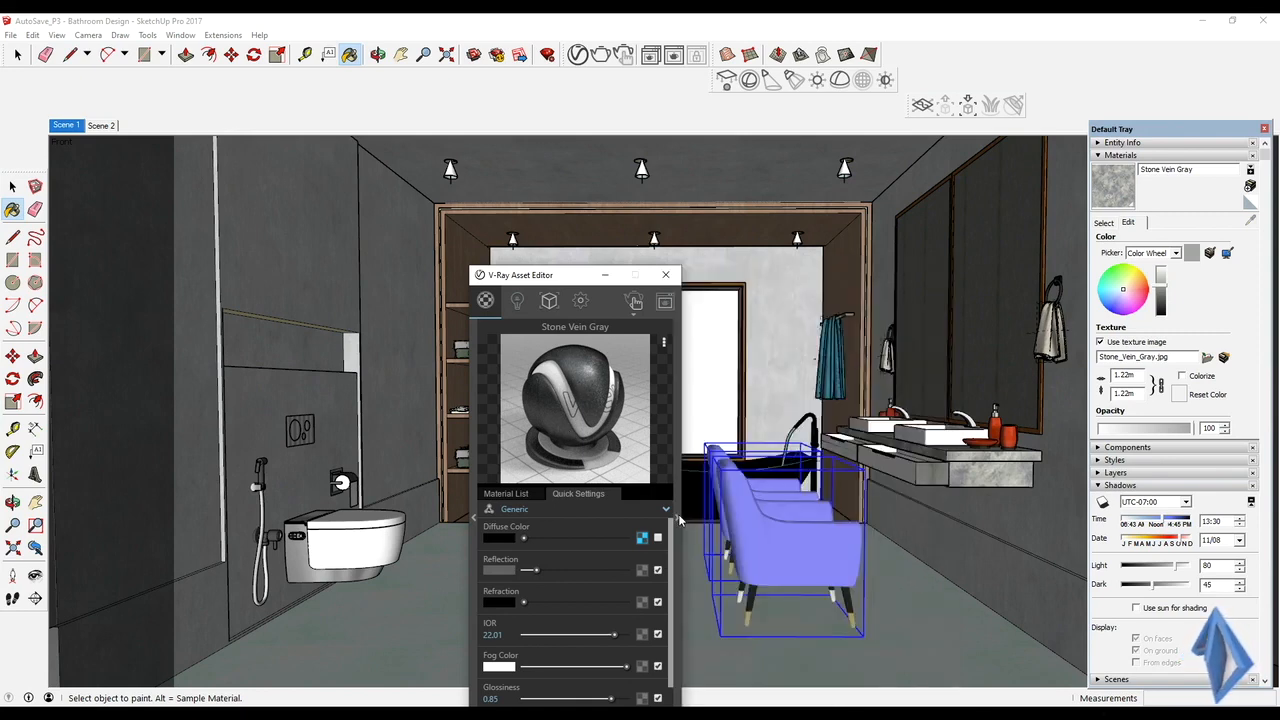
drag(530, 275, 850, 269)
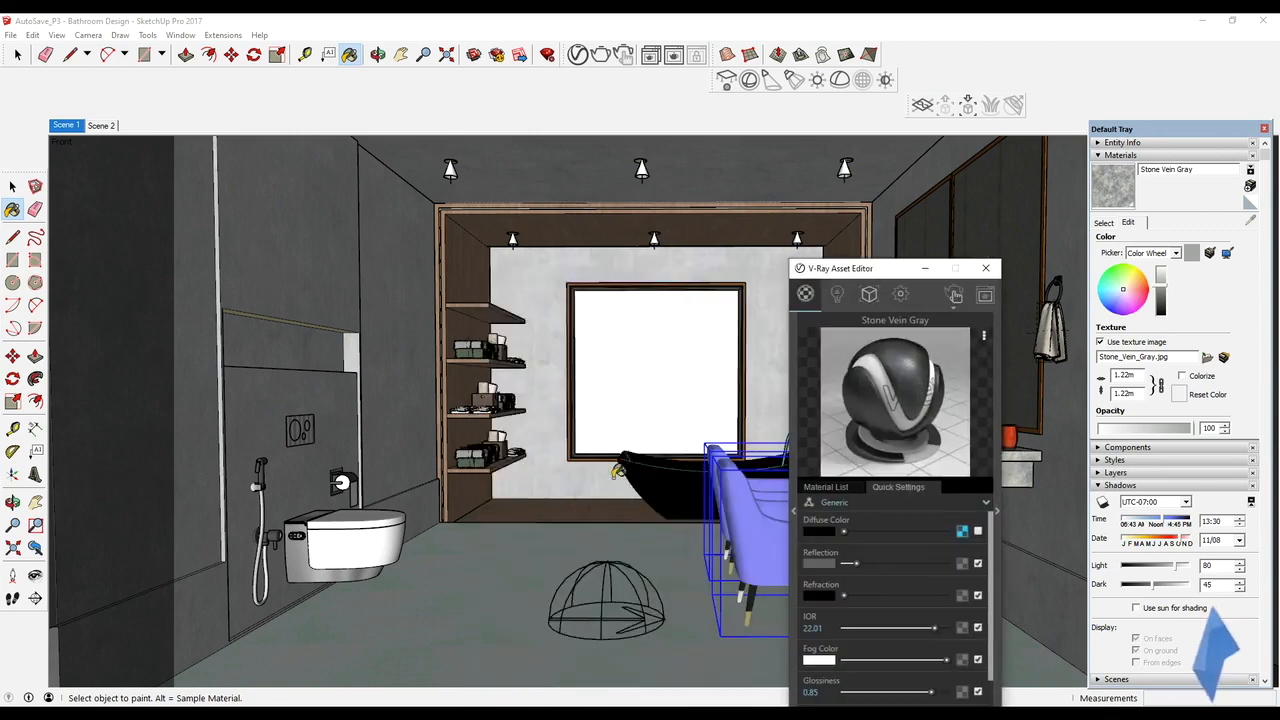
click(632, 500)
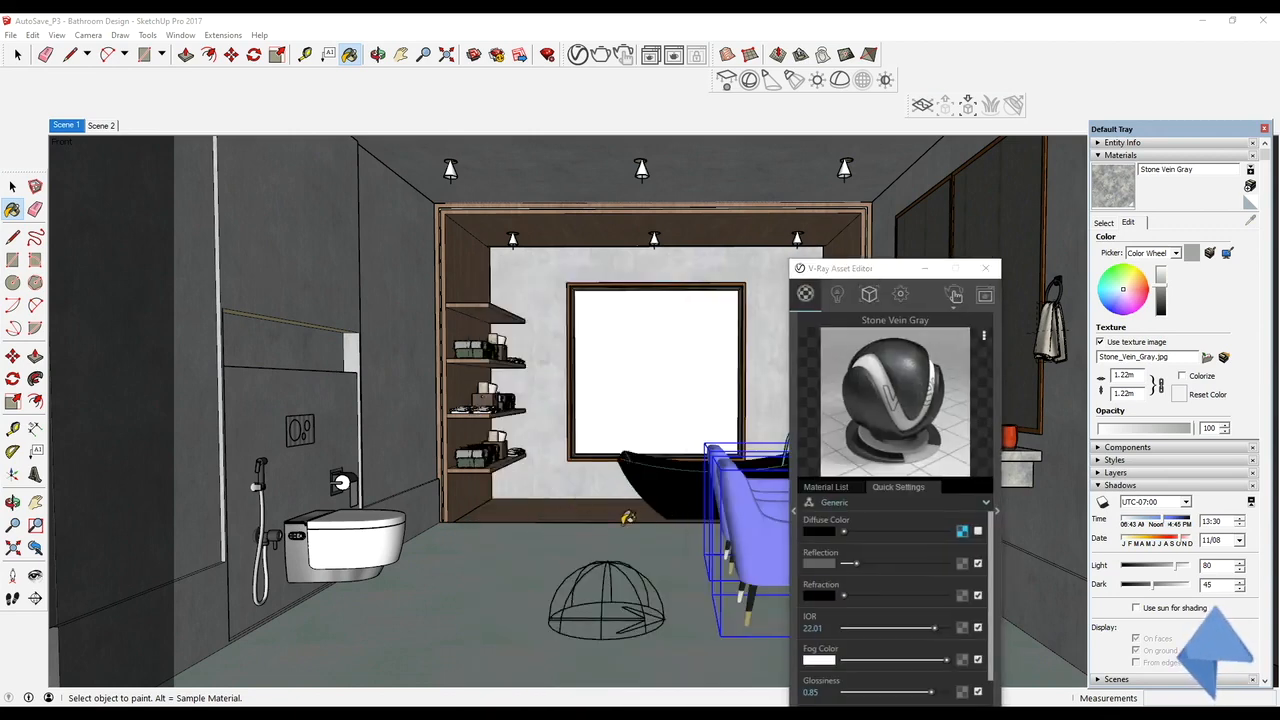
scroll(620, 505, up, 3)
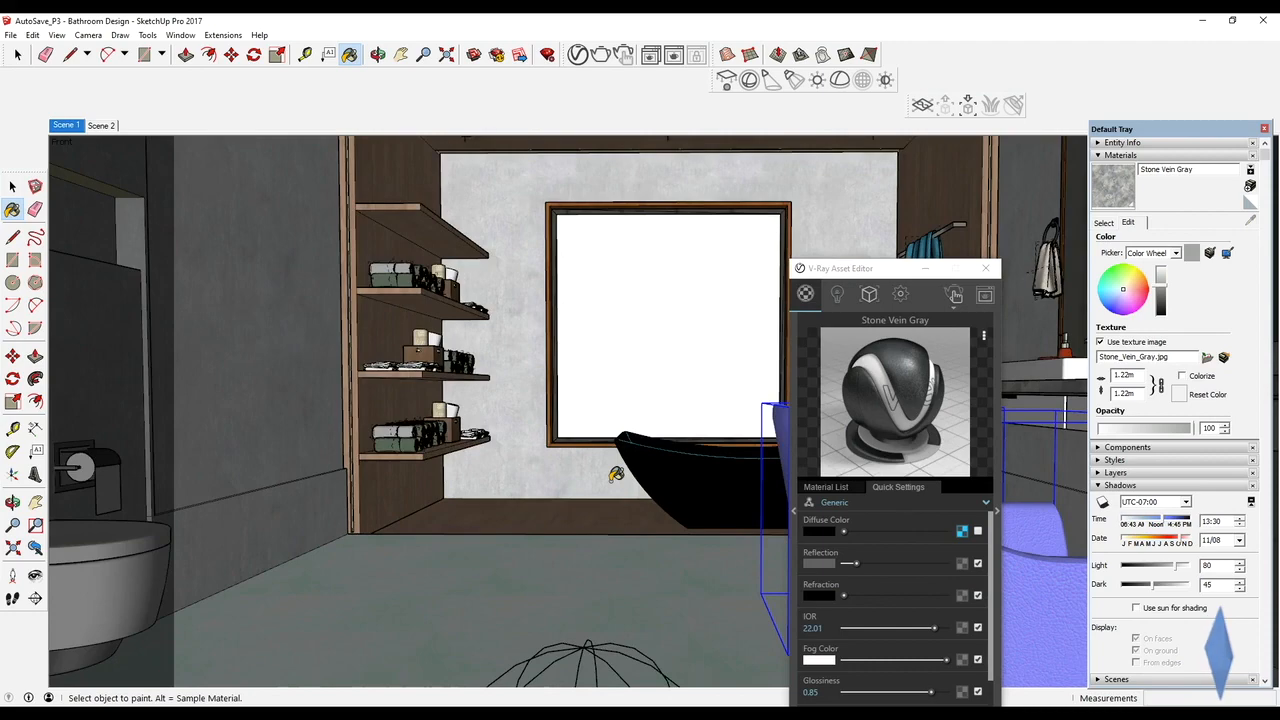
scroll(616, 474, up, 2)
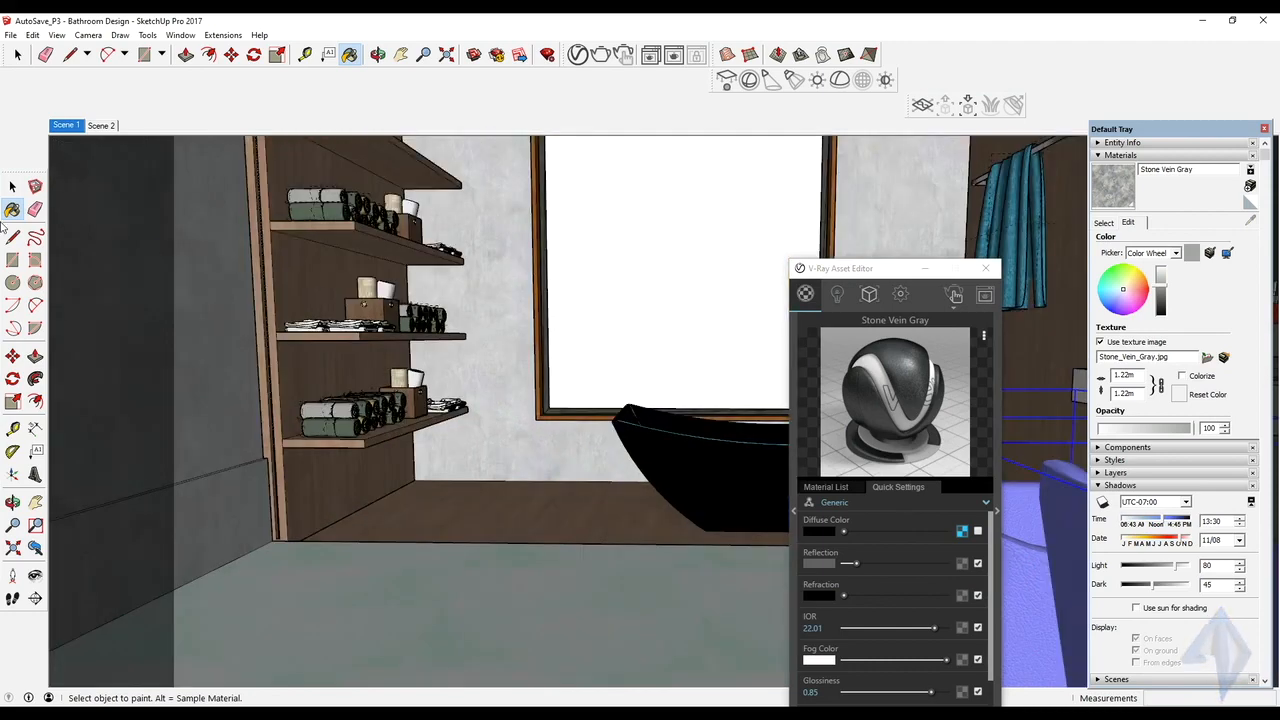
Start an interactive V-Ray render of Scene 1 and switch the camera to Two-Point Perspective
click(65, 127)
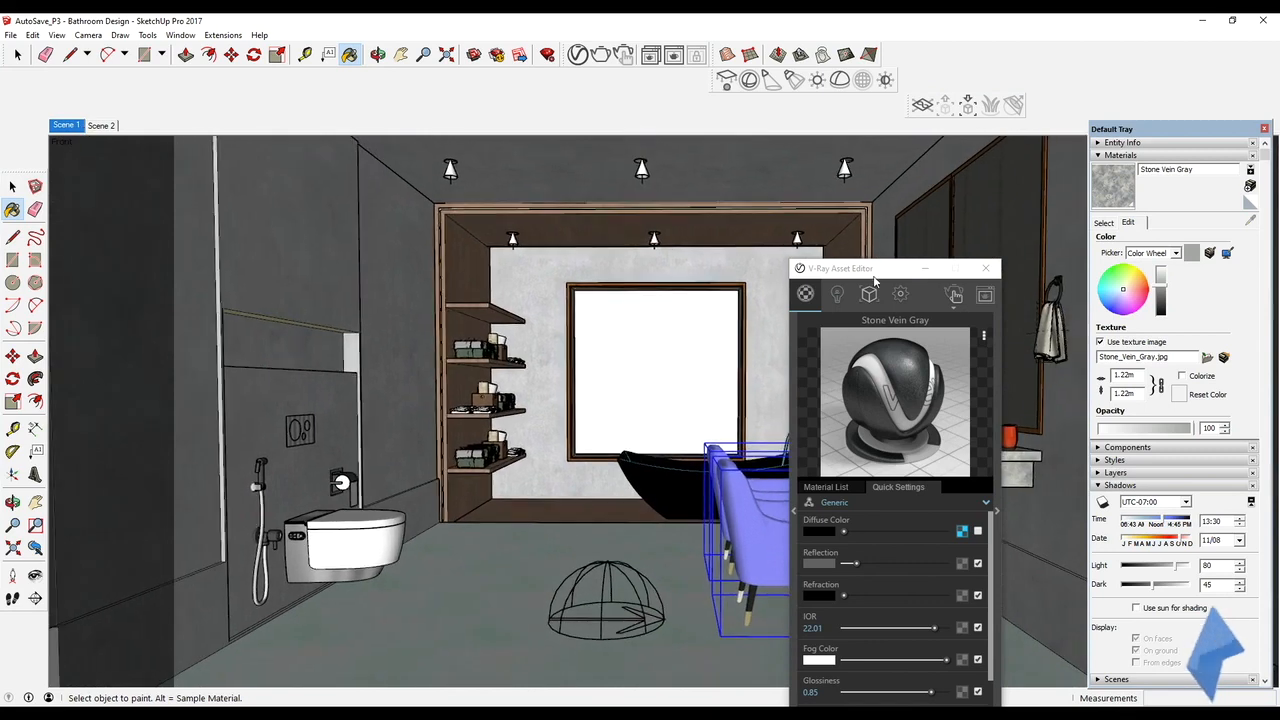
click(957, 296)
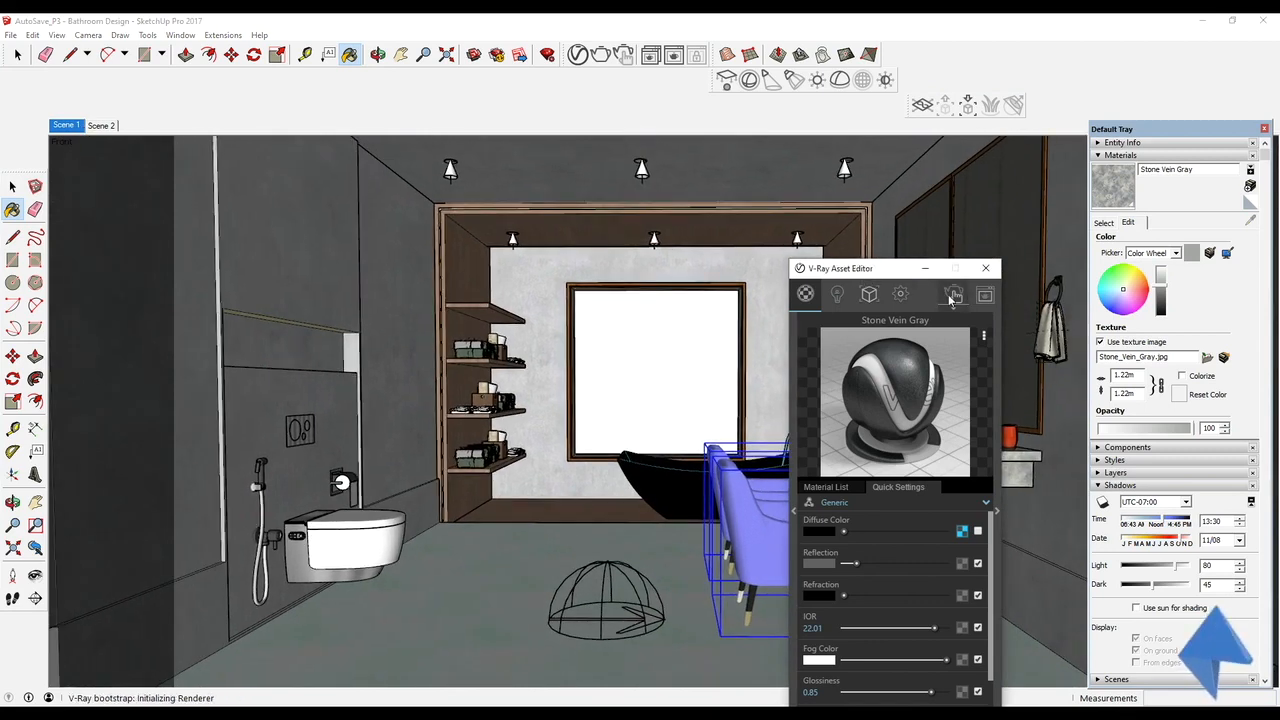
click(929, 268)
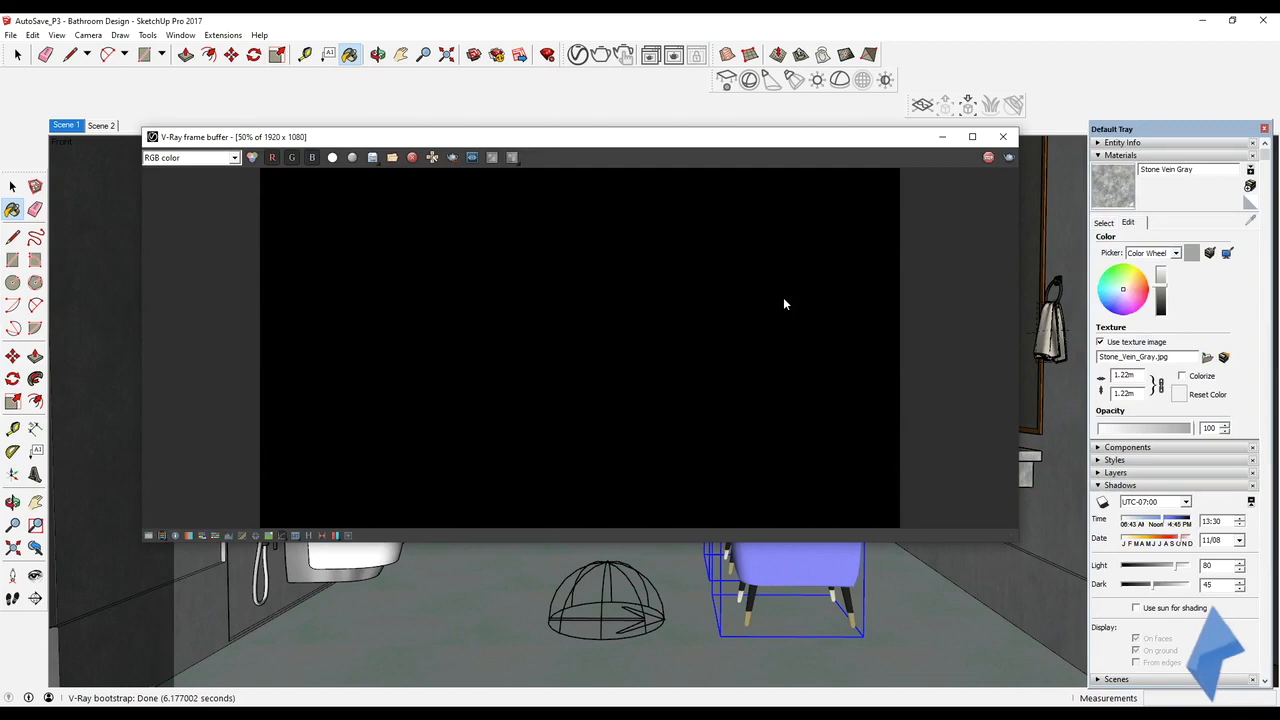
drag(536, 141, 577, 199)
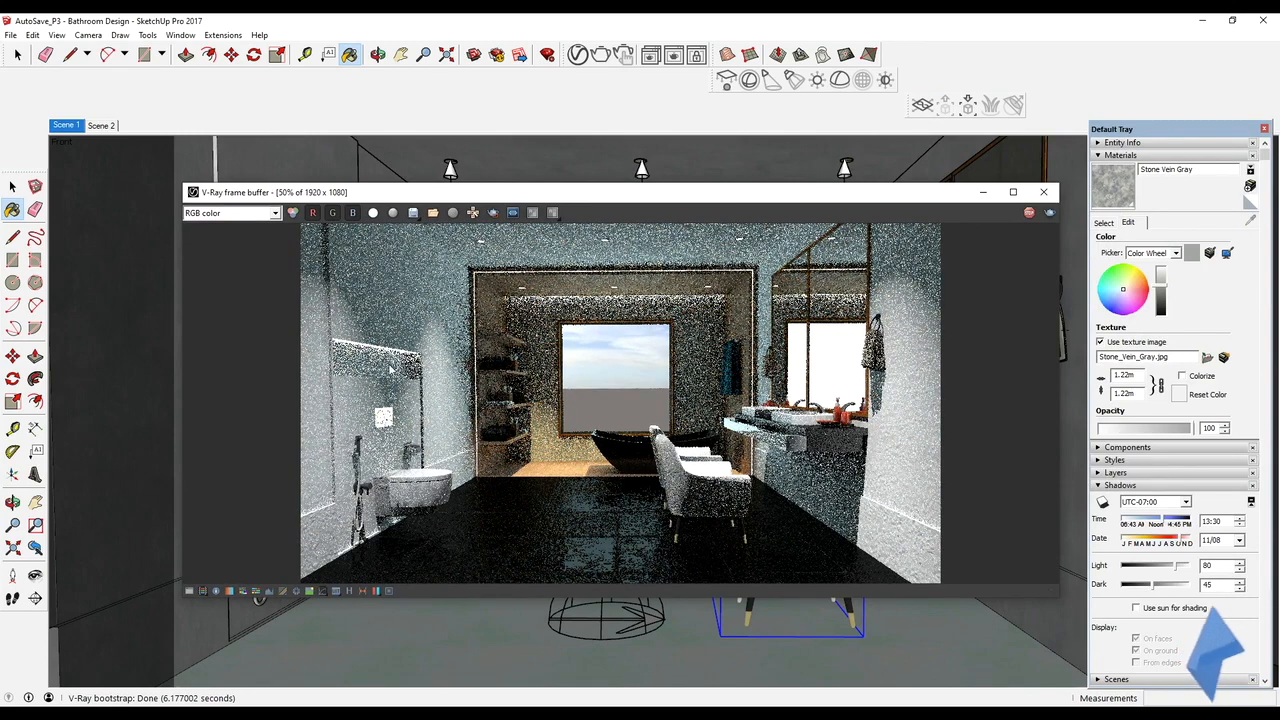
click(86, 35)
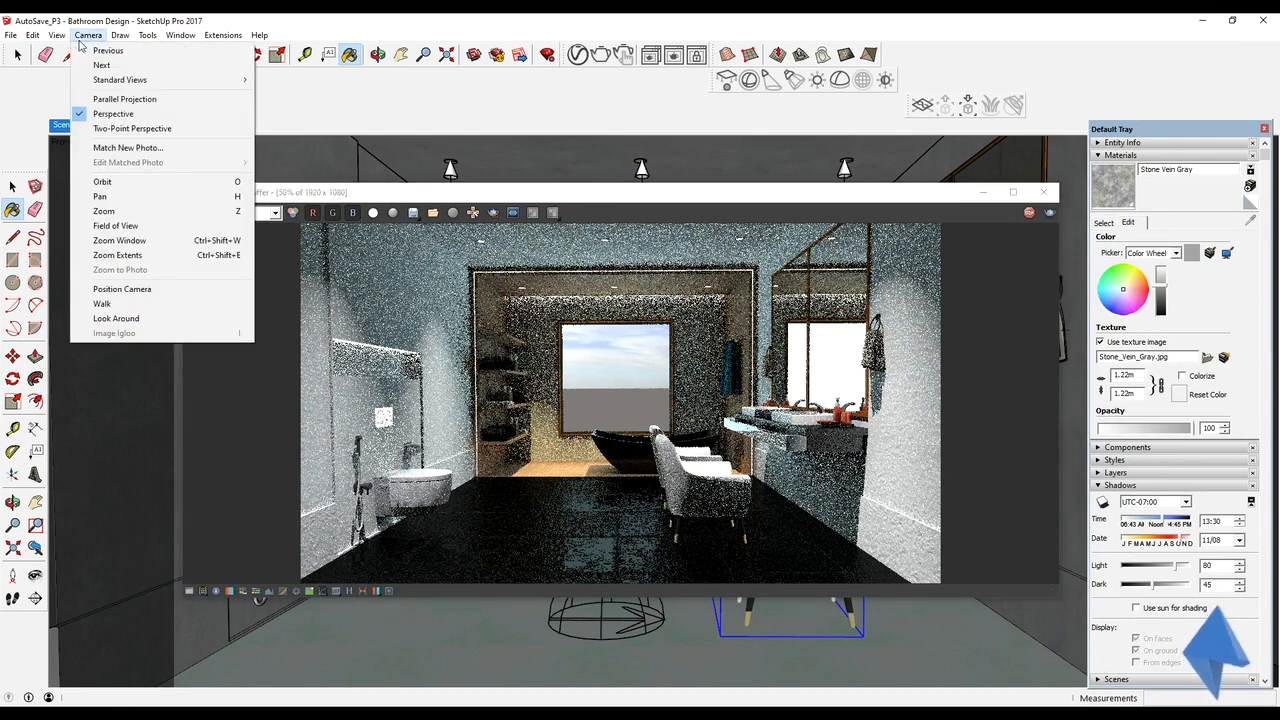
click(124, 129)
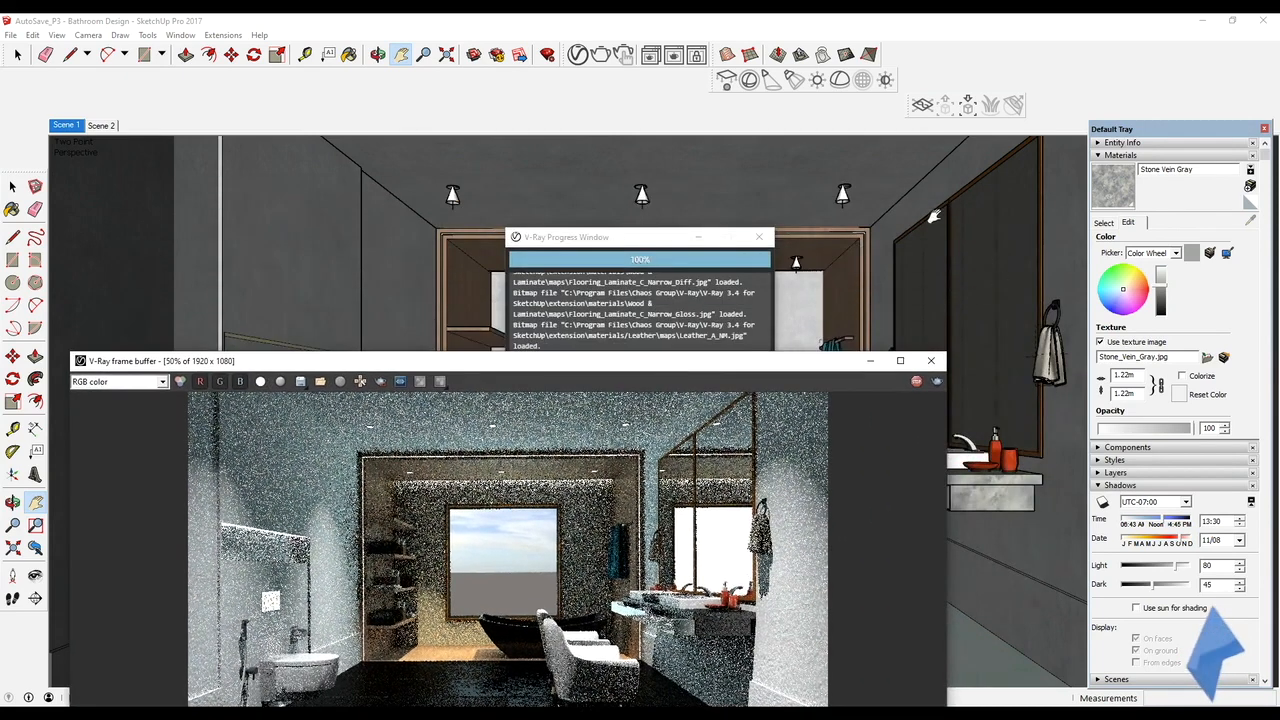
Reopen the V-Ray Asset Editor and sample the Polished Concrete New material from the wall above the mirror
click(12, 209)
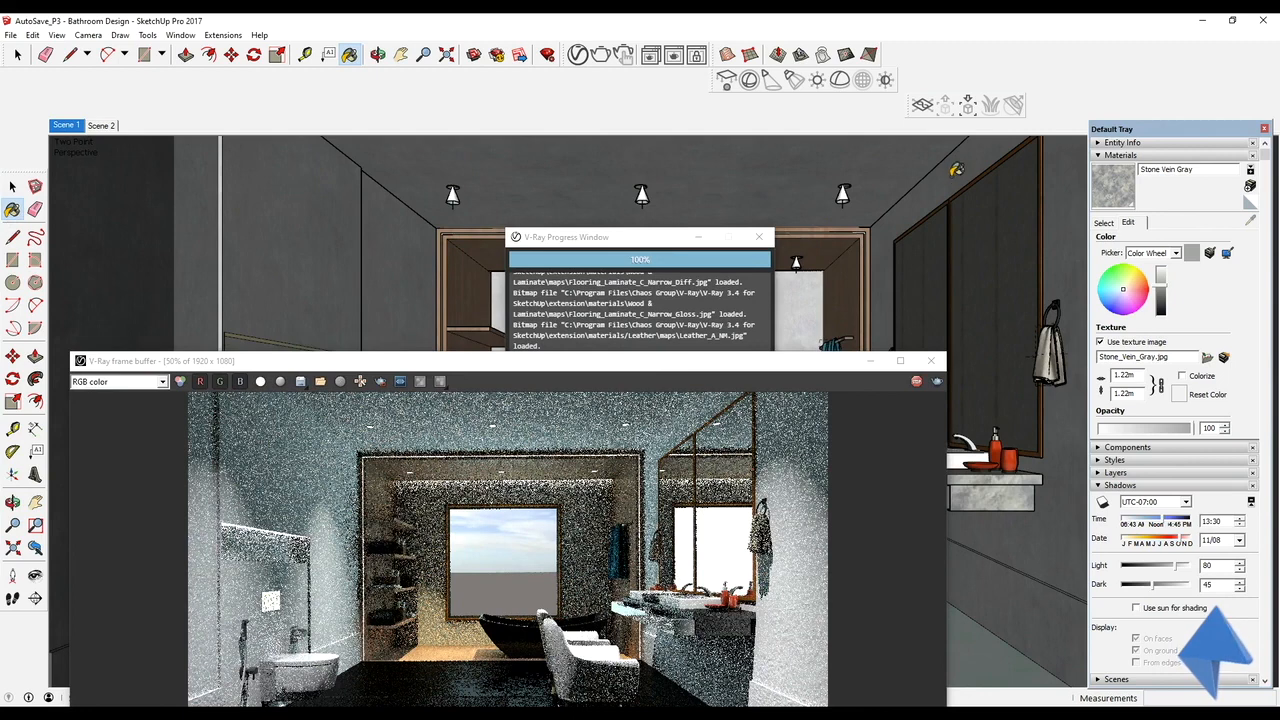
click(578, 55)
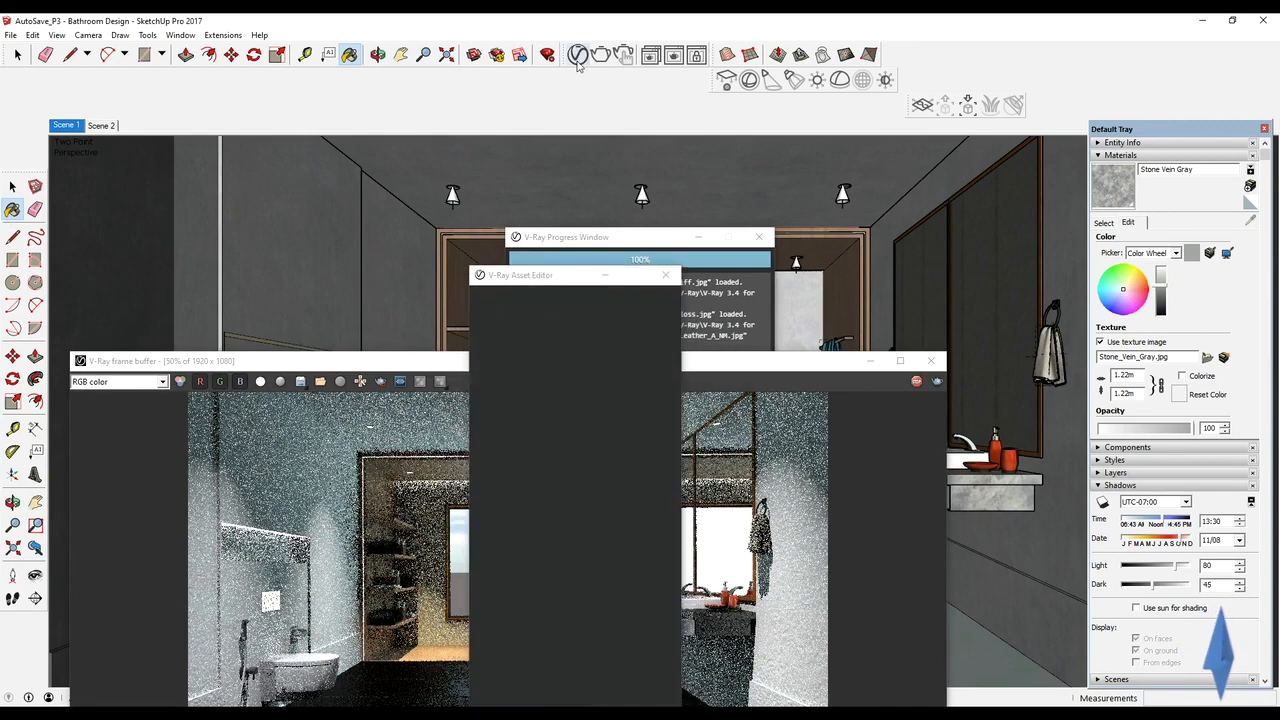
drag(518, 278, 680, 202)
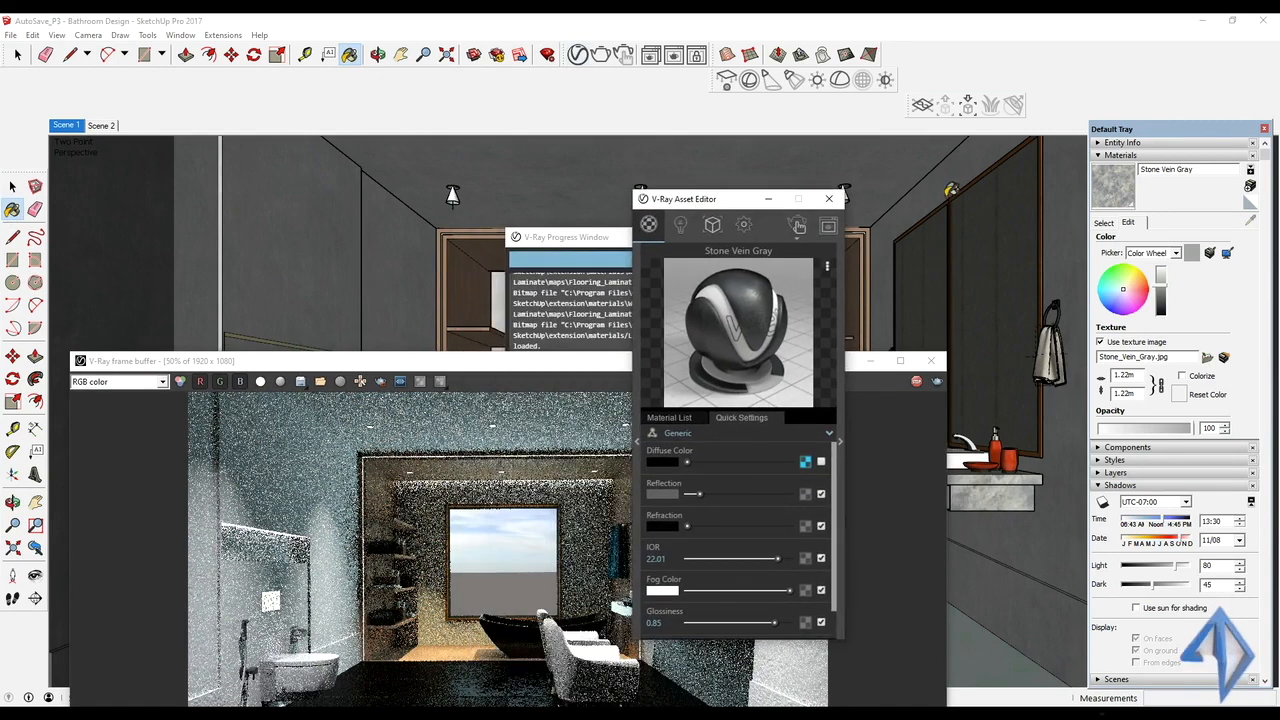
alt+click(948, 180)
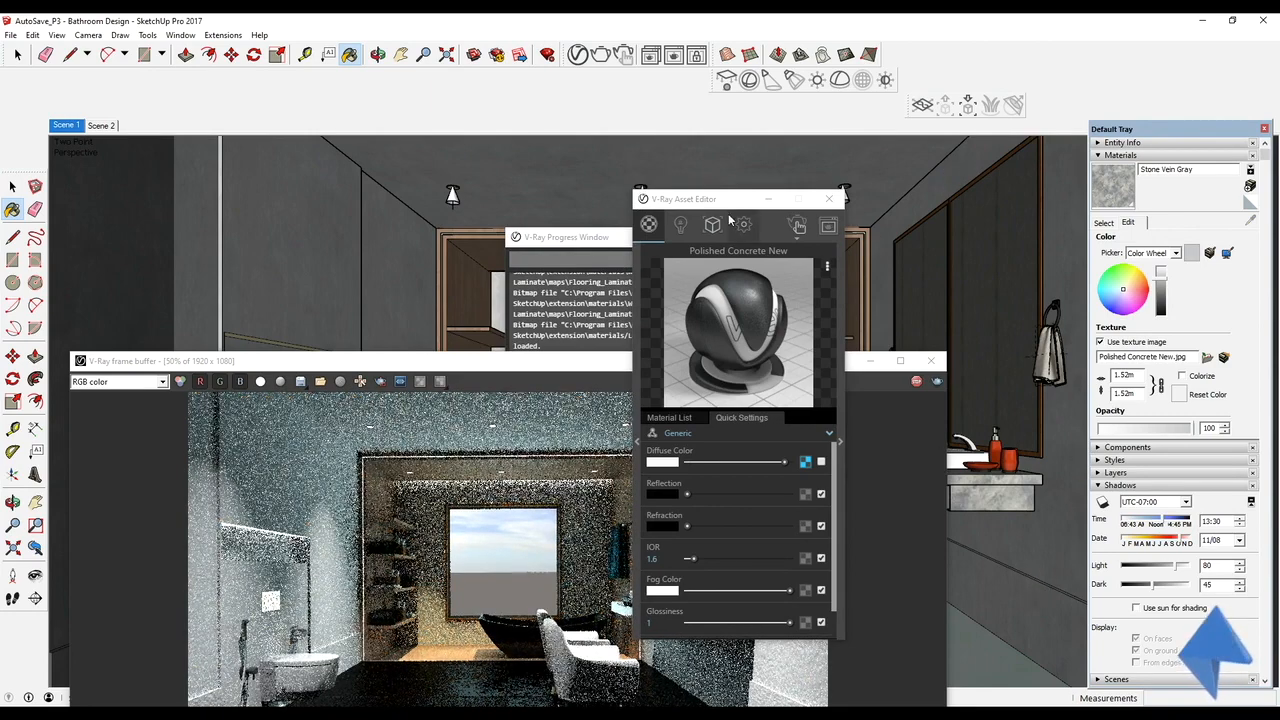
Set the texture size of the Polished Concrete New material to 0.5 m
drag(720, 199, 750, 134)
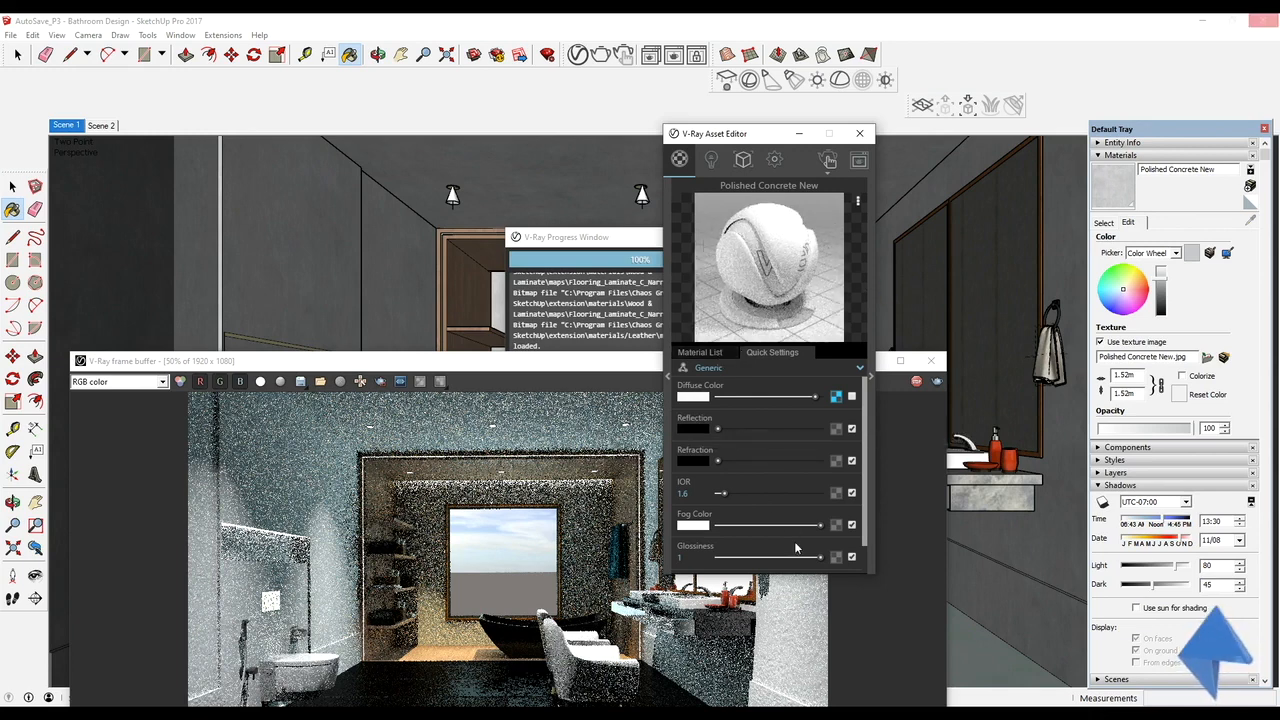
scroll(794, 541, down, 2)
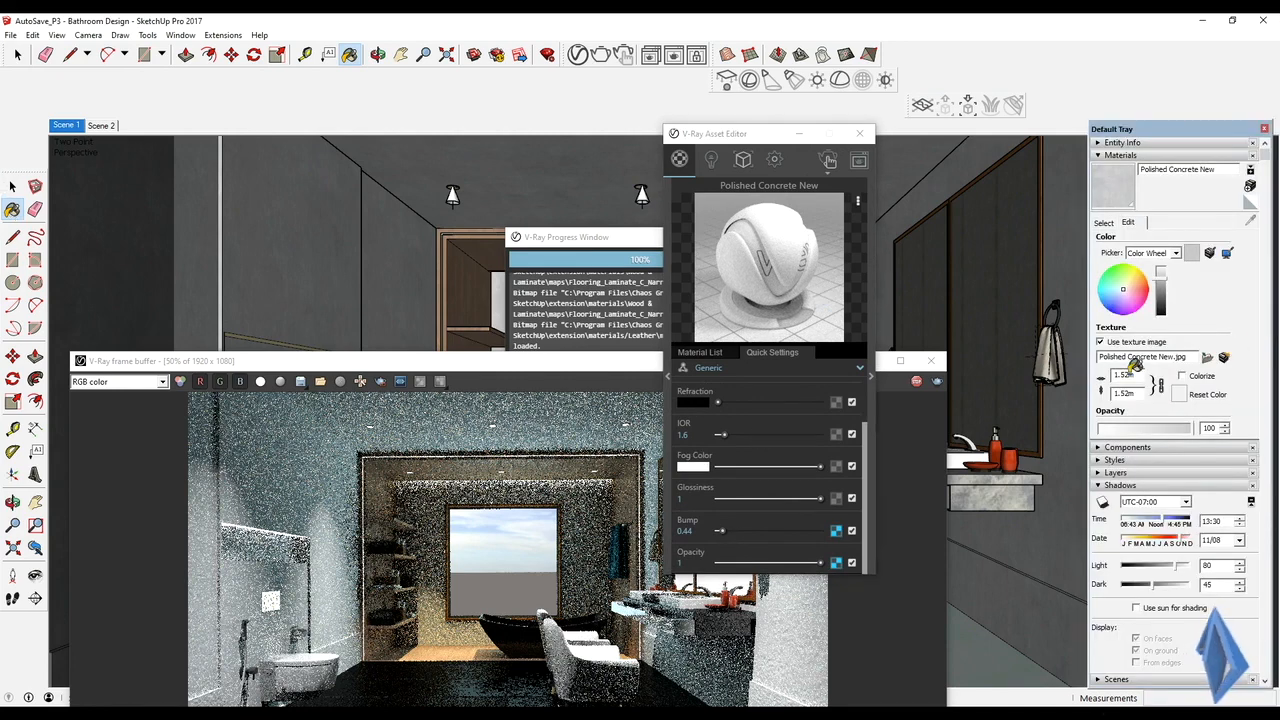
double_click(1126, 375)
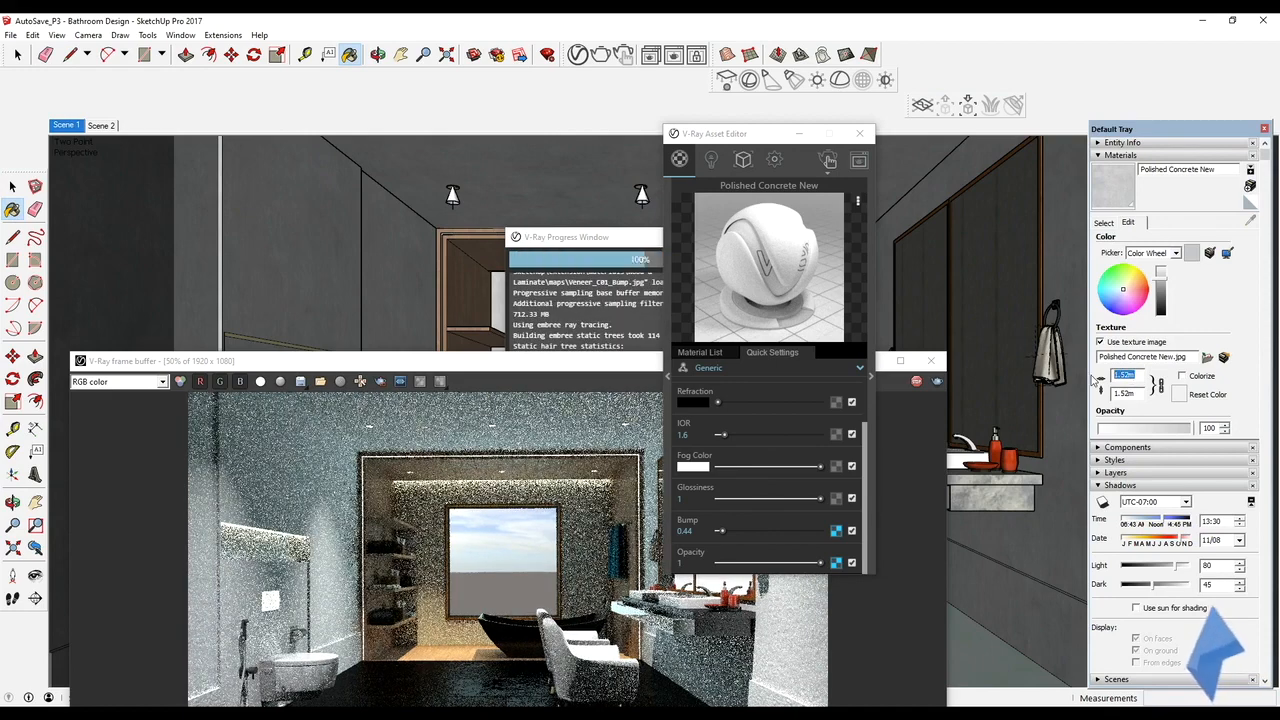
text(.5)
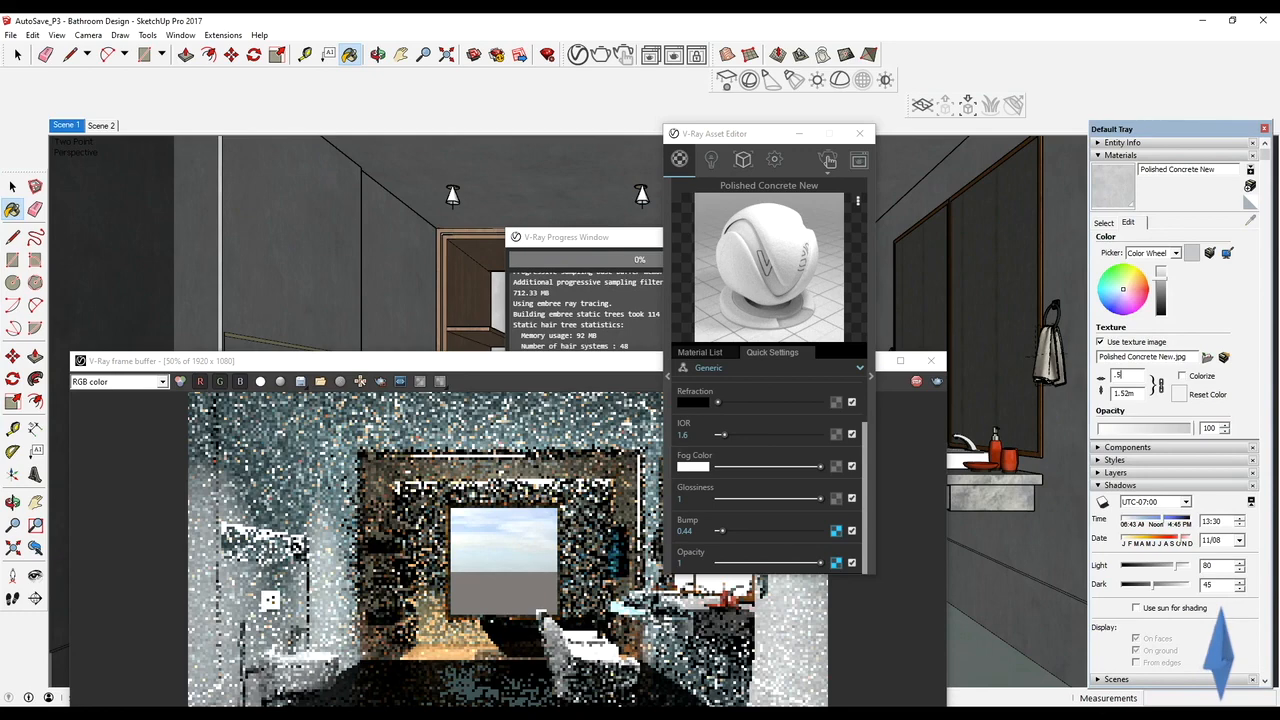
key(Return)
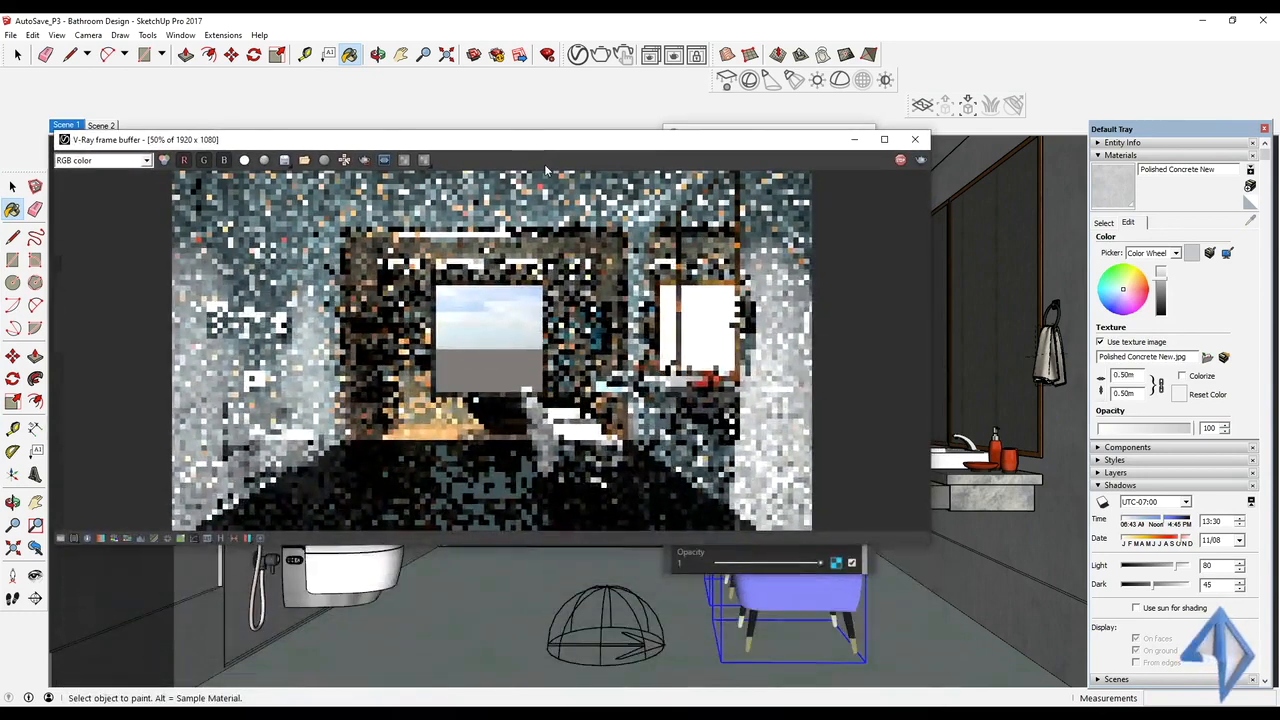
Examine the concrete in the interactive render, first close up on the wall beside the vanity and then in Scene 2
mouse_move(874, 549)
middle_down()
mouse_move(975, 561)
mouse_move(986, 546)
middle_up()
mouse_move(984, 597)
middle_down()
mouse_move(921, 643)
mouse_move(866, 580)
middle_up()
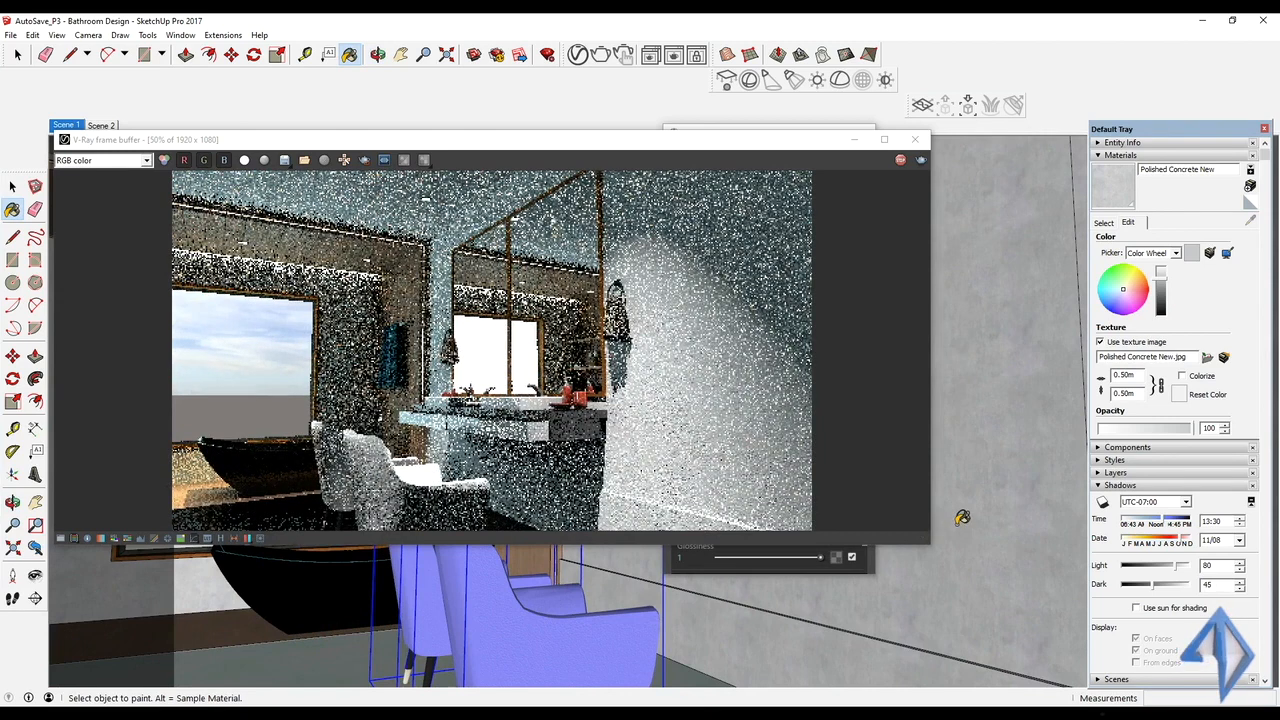
scroll(962, 517, up, 2)
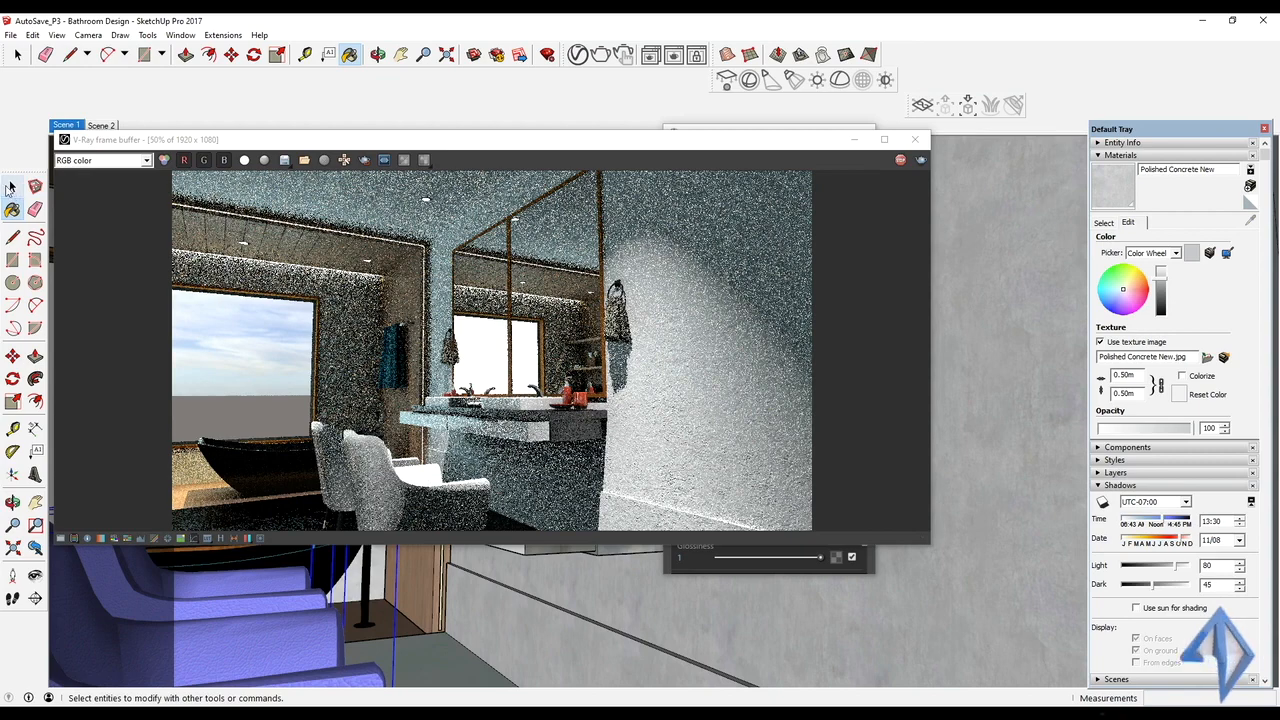
click(101, 126)
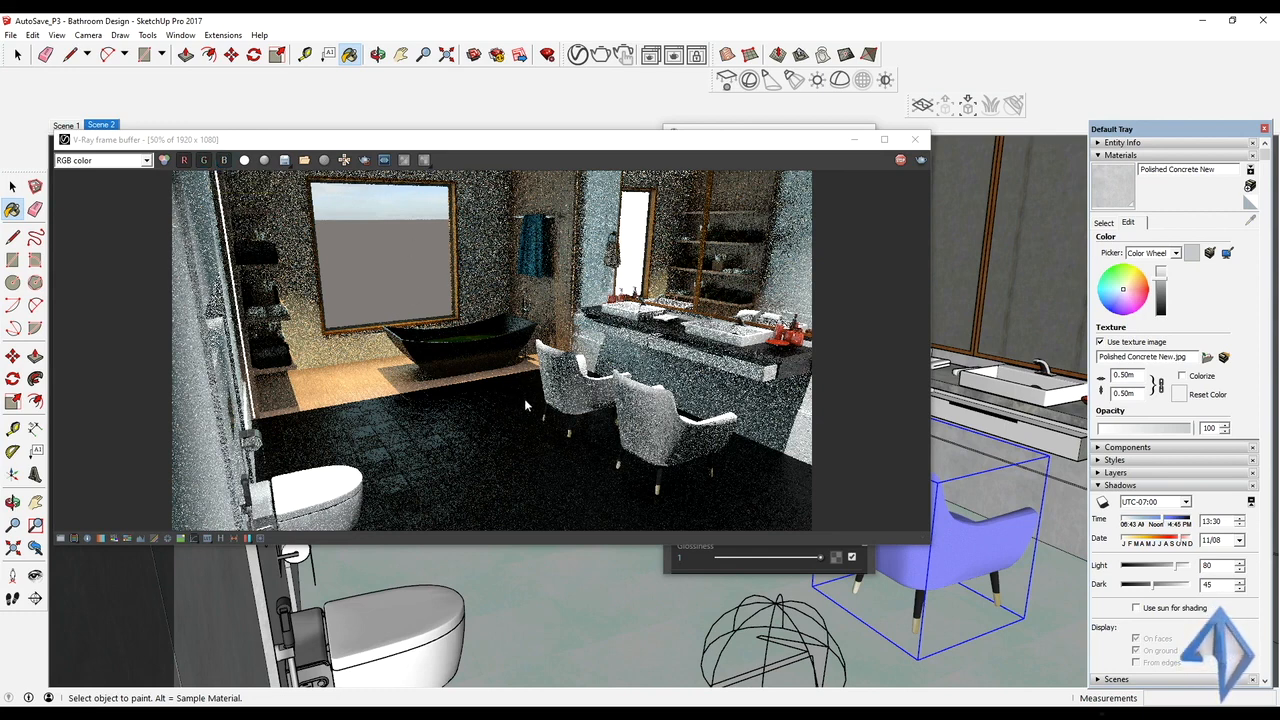
Sample Material8 from the washbasin, lighten its Reflection color and set its Glossiness to 0.85
key(alt)
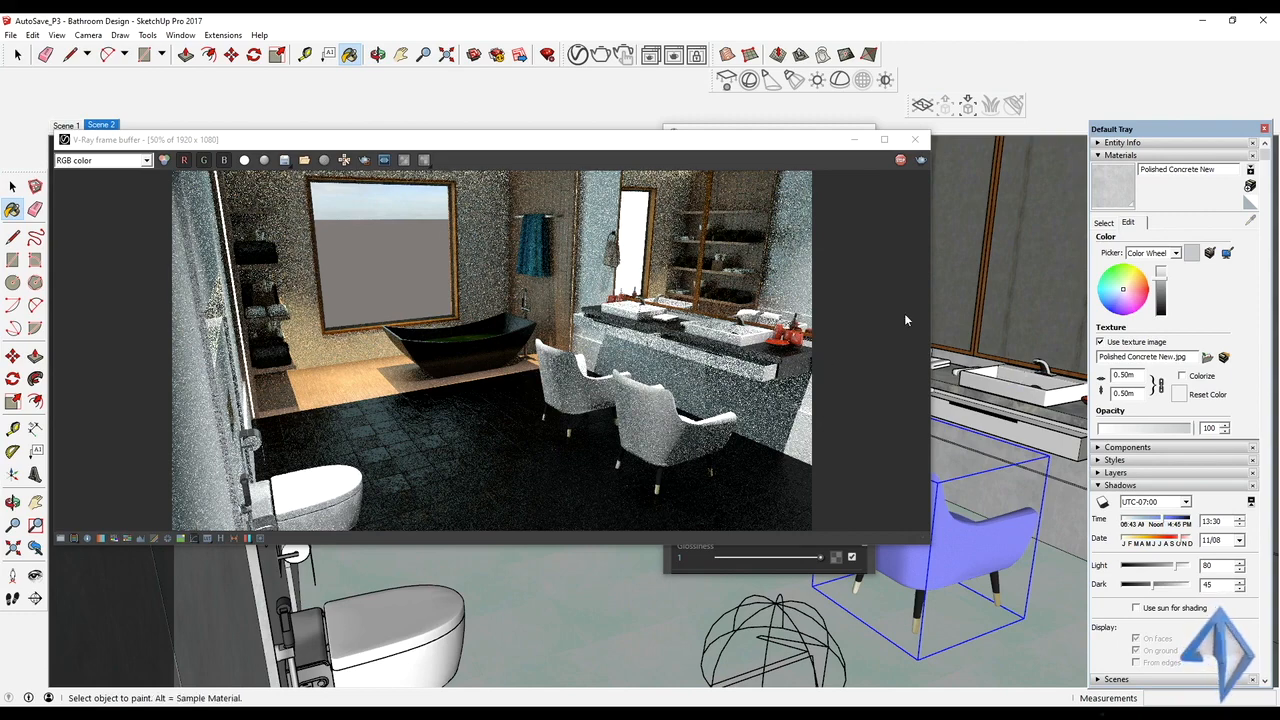
drag(634, 141, 692, 377)
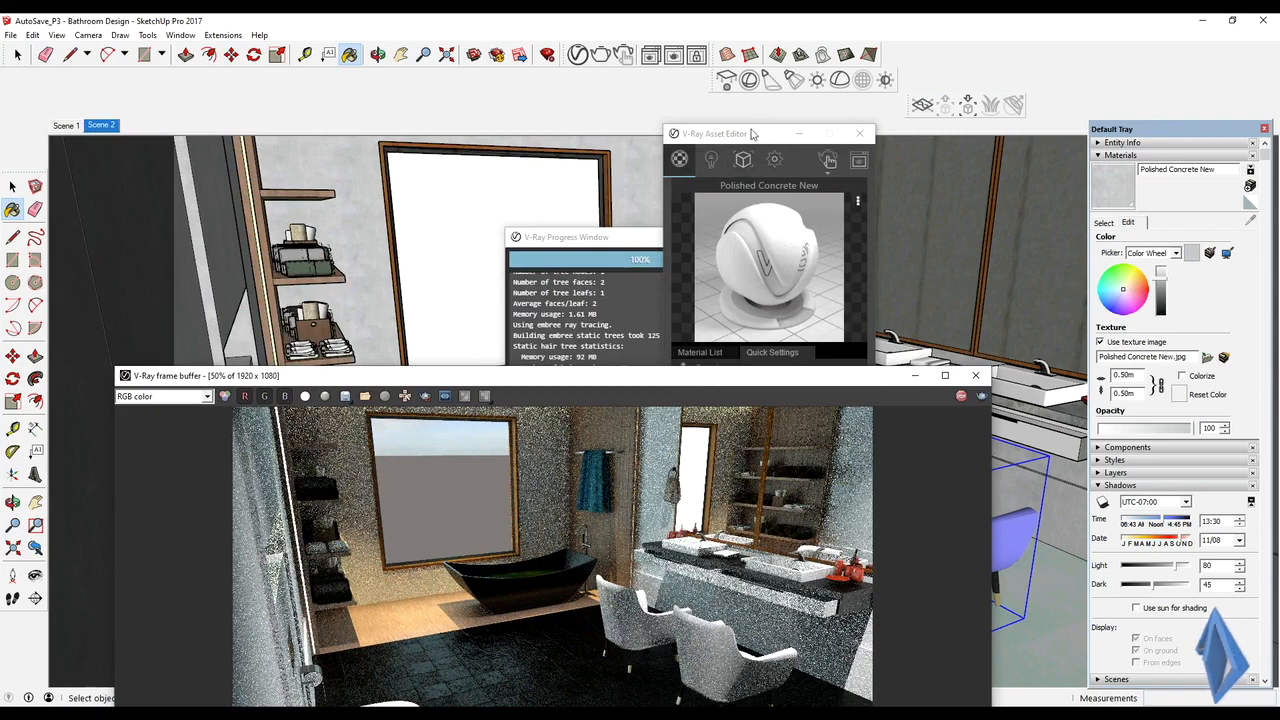
click(1038, 398)
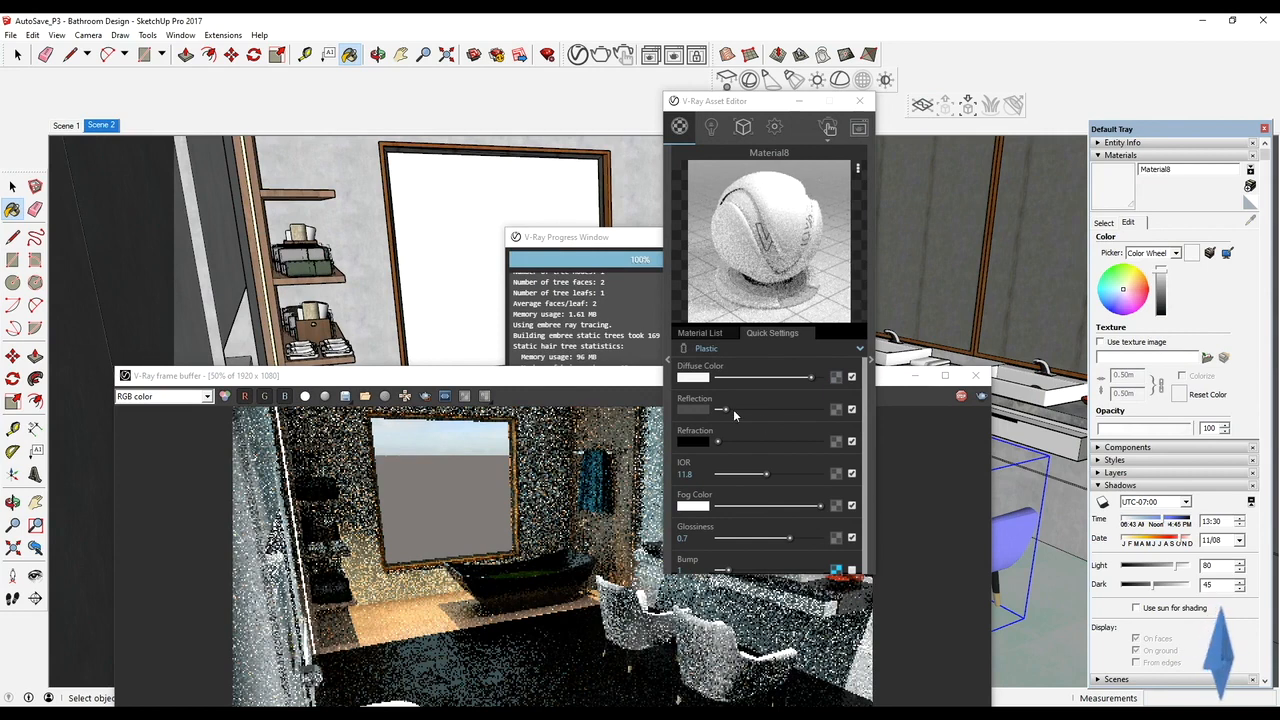
drag(726, 408, 739, 412)
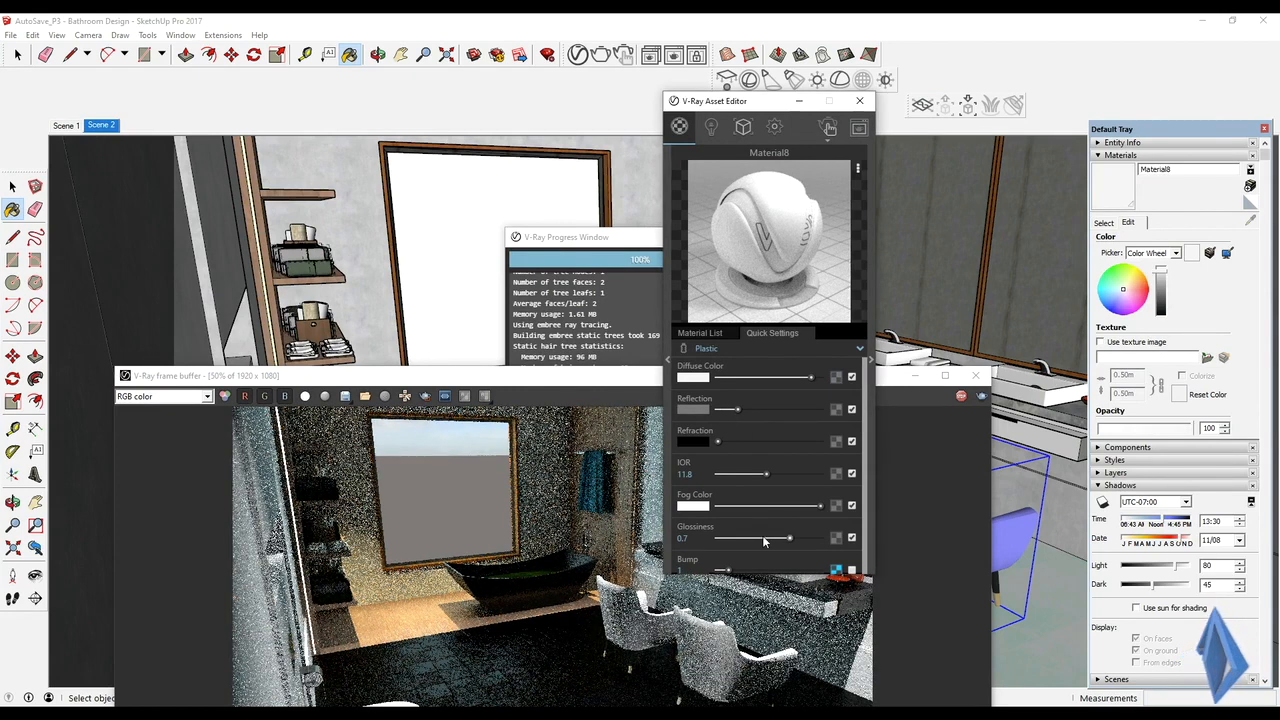
drag(791, 541, 801, 537)
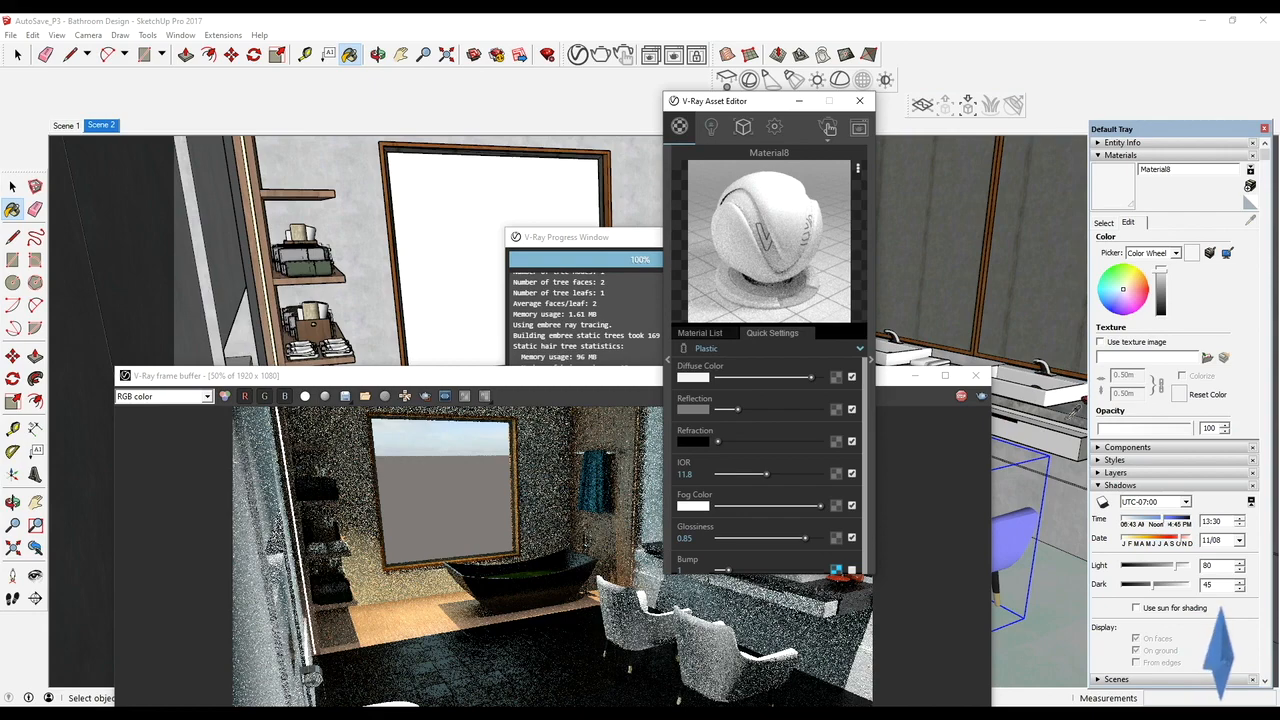
Stop and clear the interactive render, closing the frame buffer and minimizing the Asset Editor and progress window
click(545, 413)
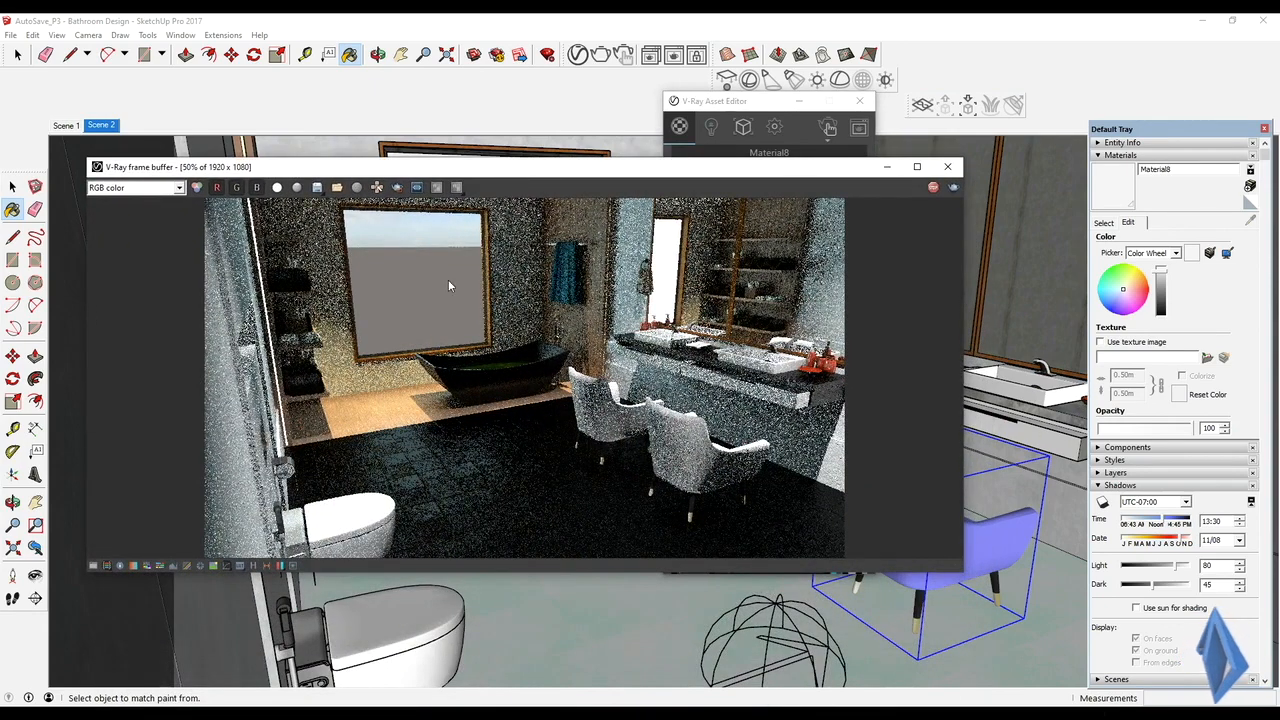
middle_drag(1012, 362, 990, 368)
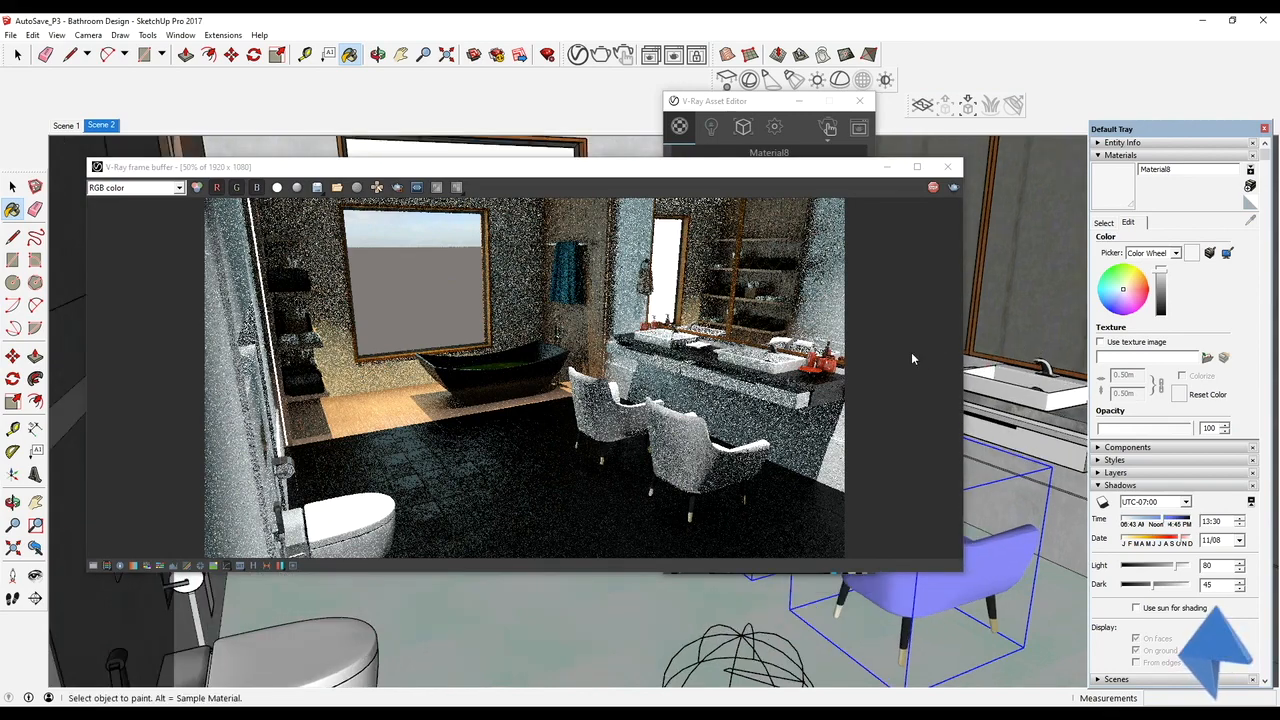
scroll(955, 368, up, 2)
scroll(950, 362, down, 3)
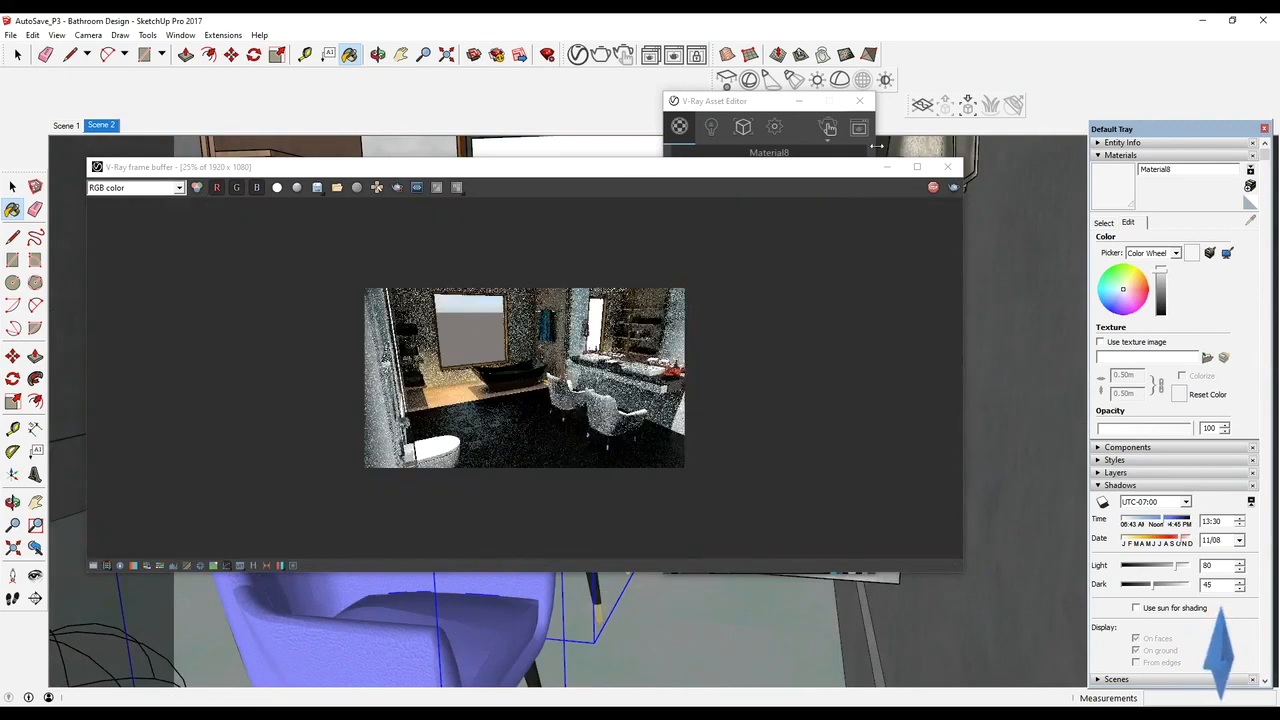
click(357, 188)
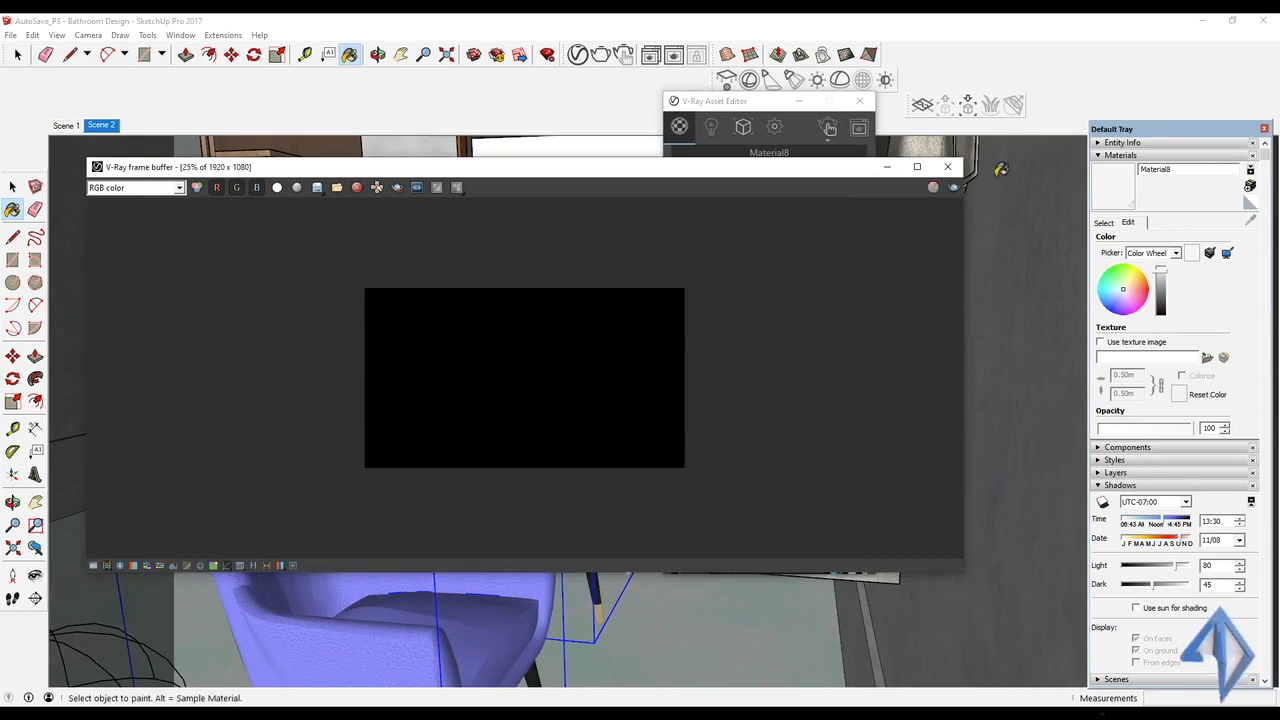
click(956, 170)
click(801, 103)
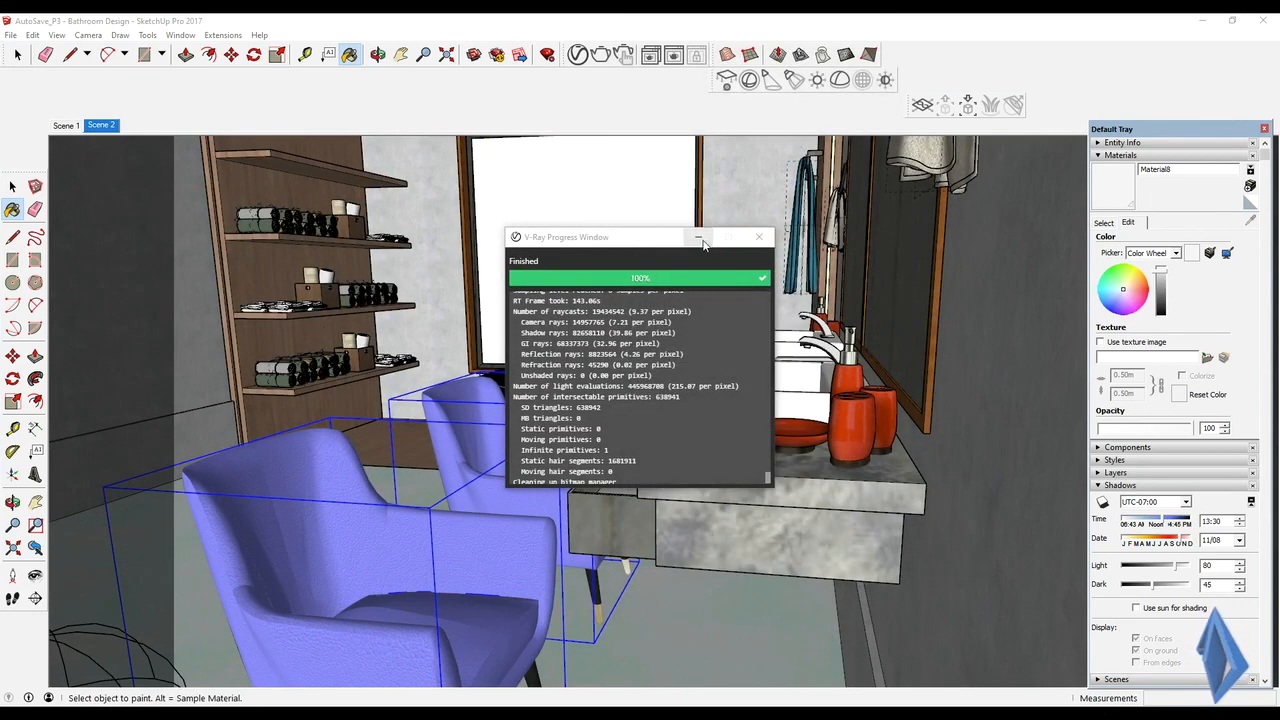
click(703, 238)
Add a new scene facing the window wall with the chairs and vanity in frame, and set its camera to Two-Point Perspective
middle_click(835, 367)
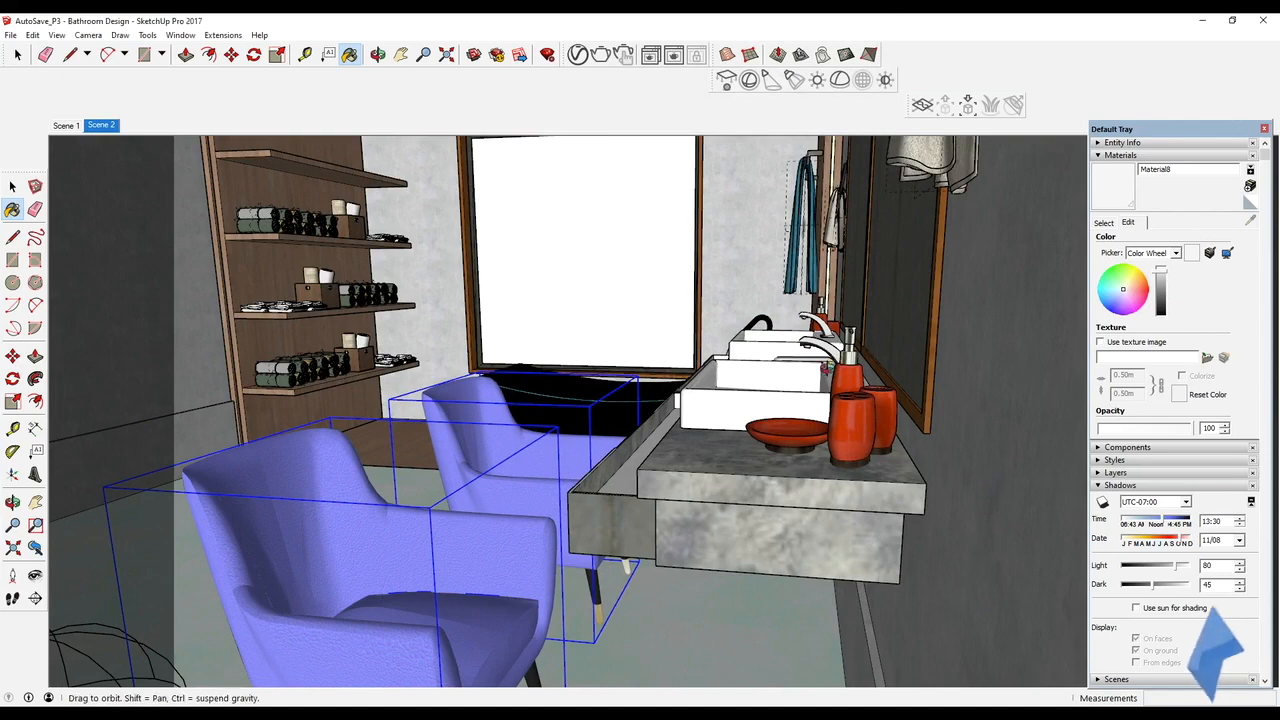
scroll(843, 330, up, 2)
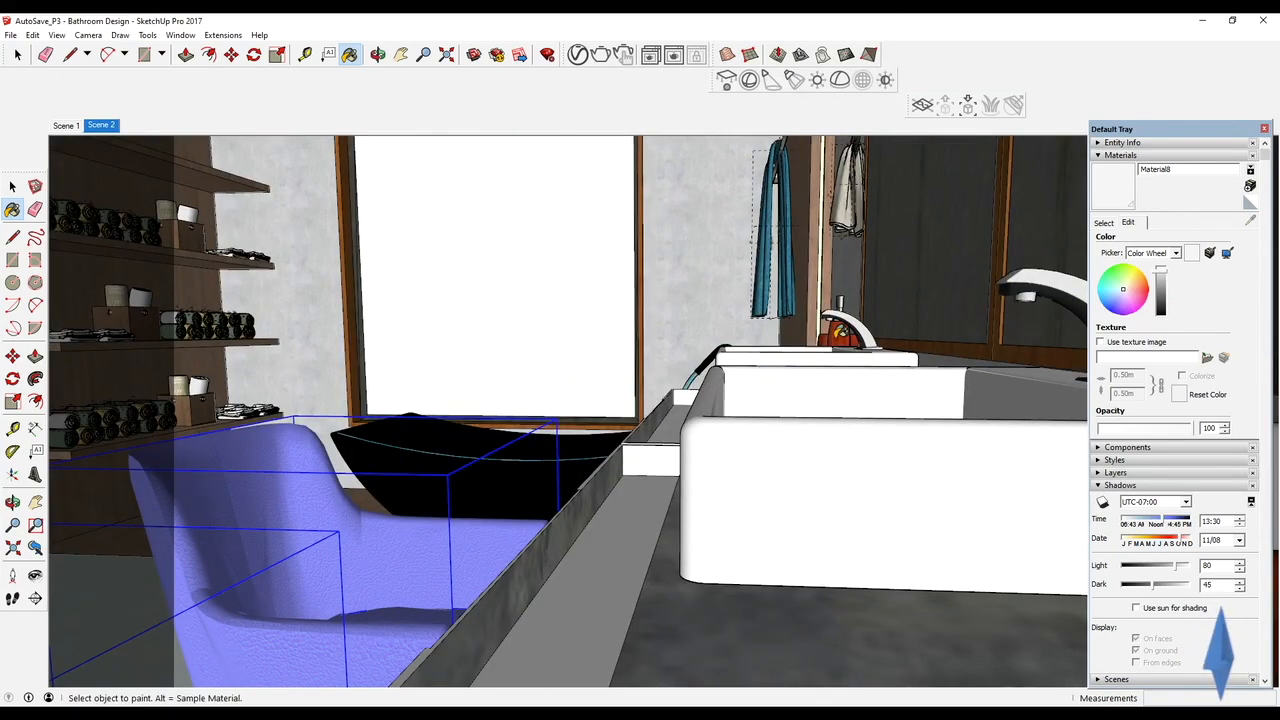
scroll(840, 332, down, 2)
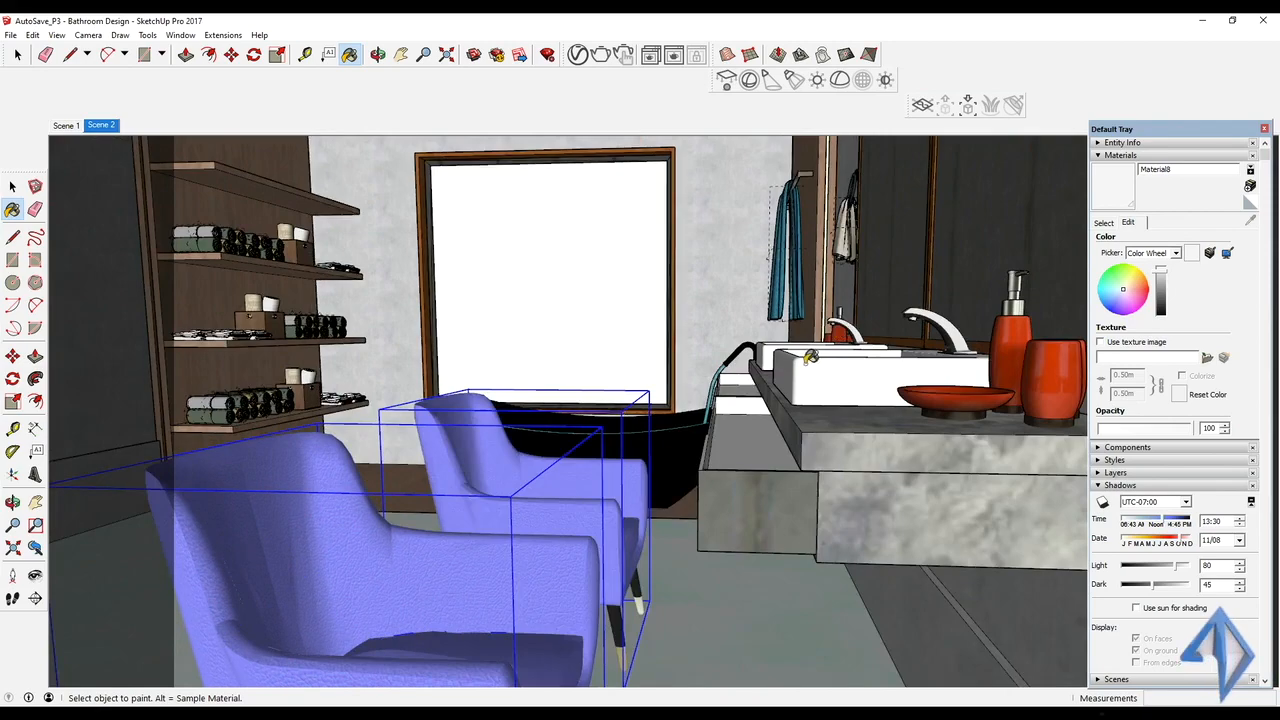
mouse_move(760, 405)
middle_down()
mouse_move(782, 386)
mouse_move(762, 428)
mouse_move(784, 402)
middle_up()
key(b)
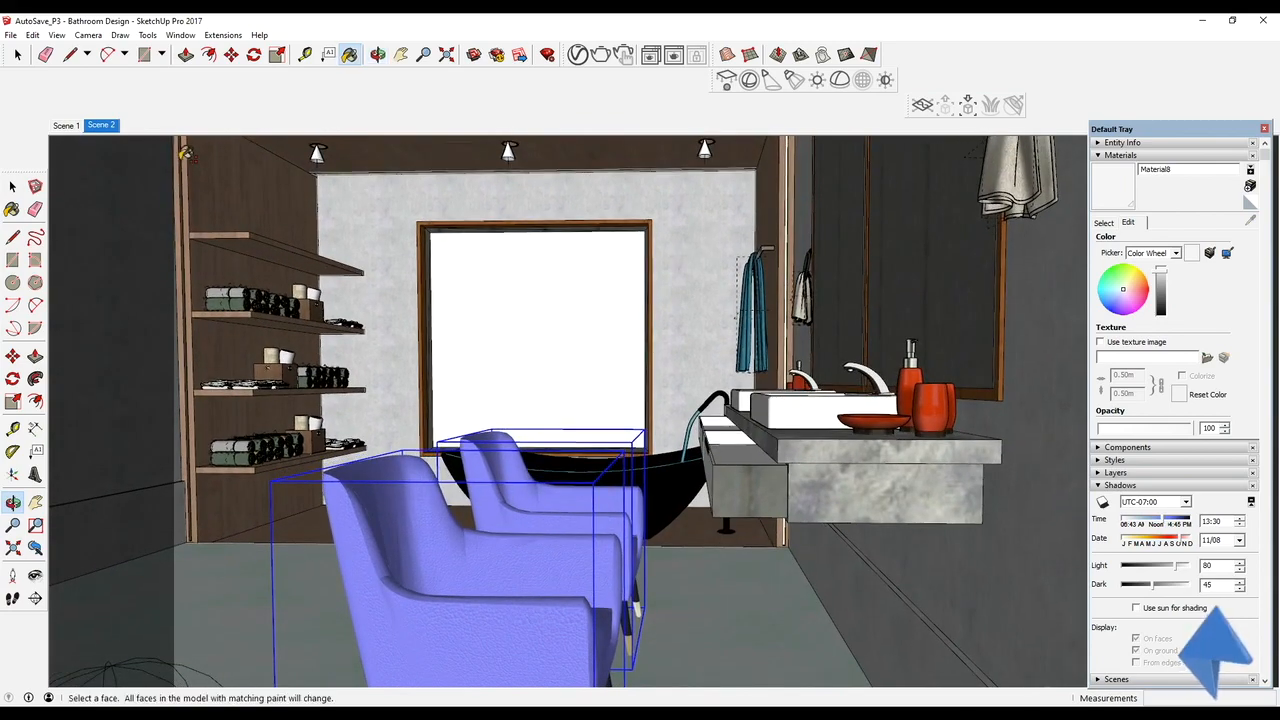
middle_drag(766, 453, 762, 462)
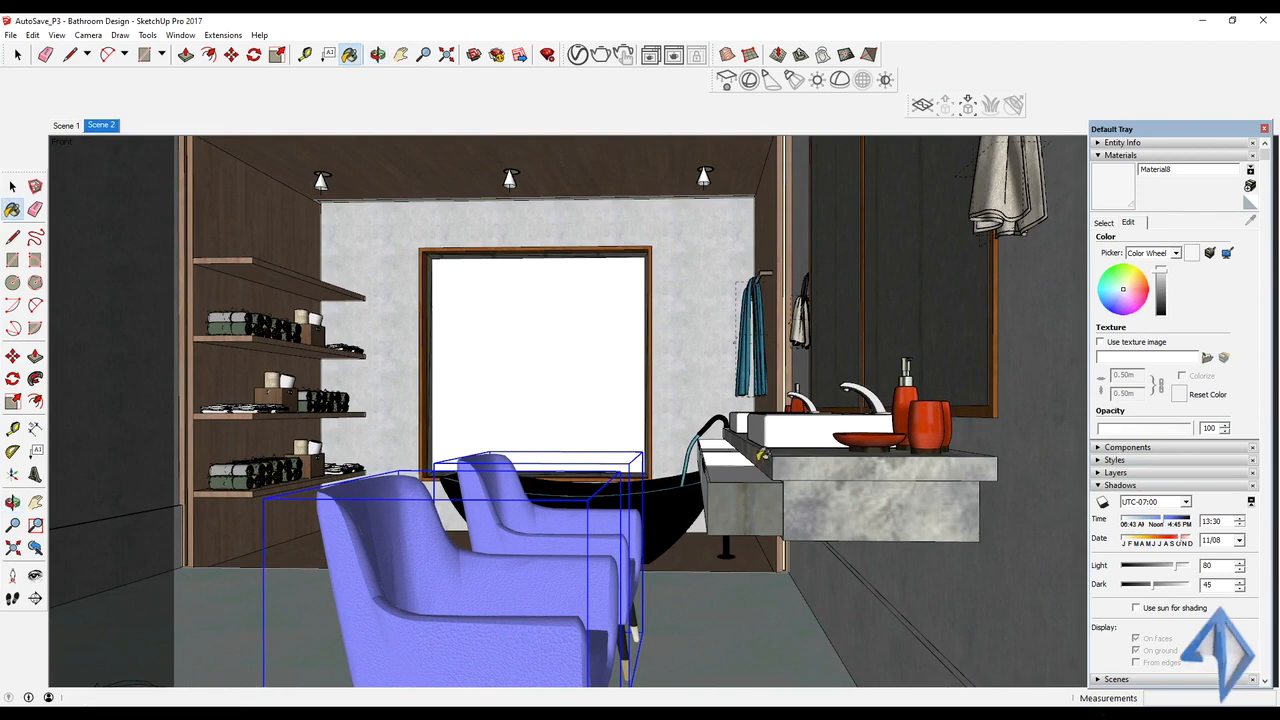
right_click(104, 125)
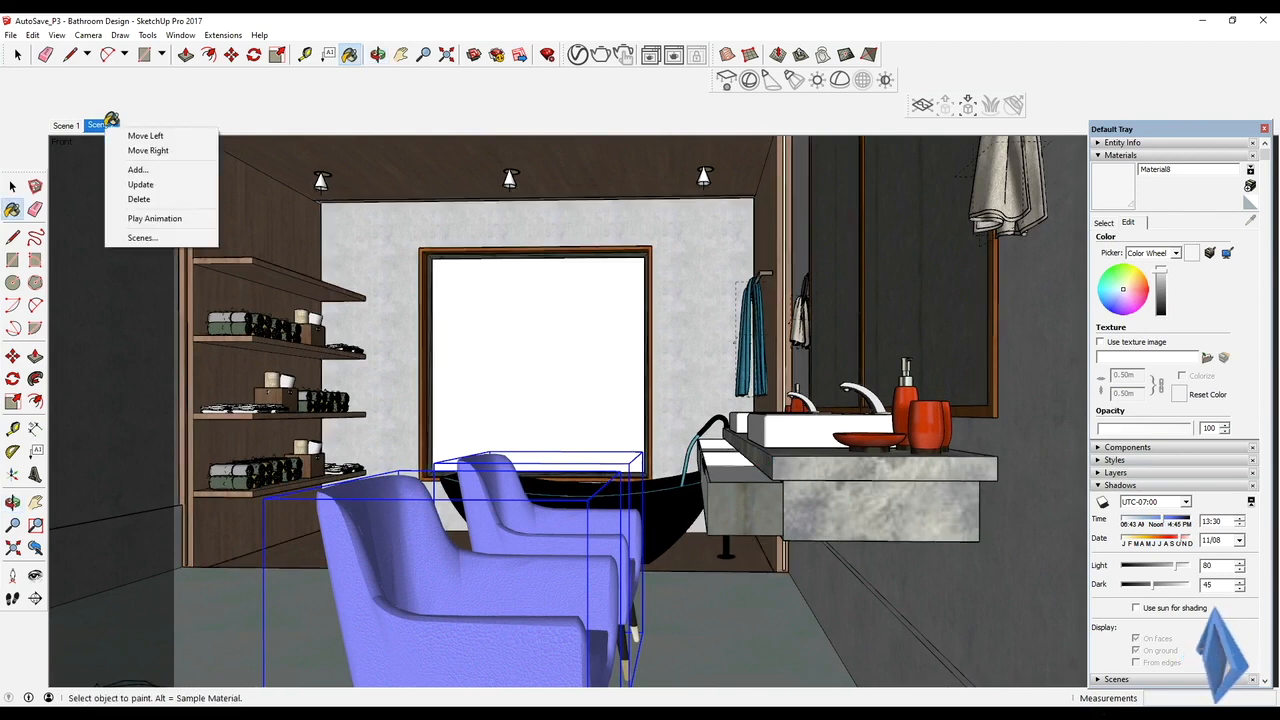
click(140, 170)
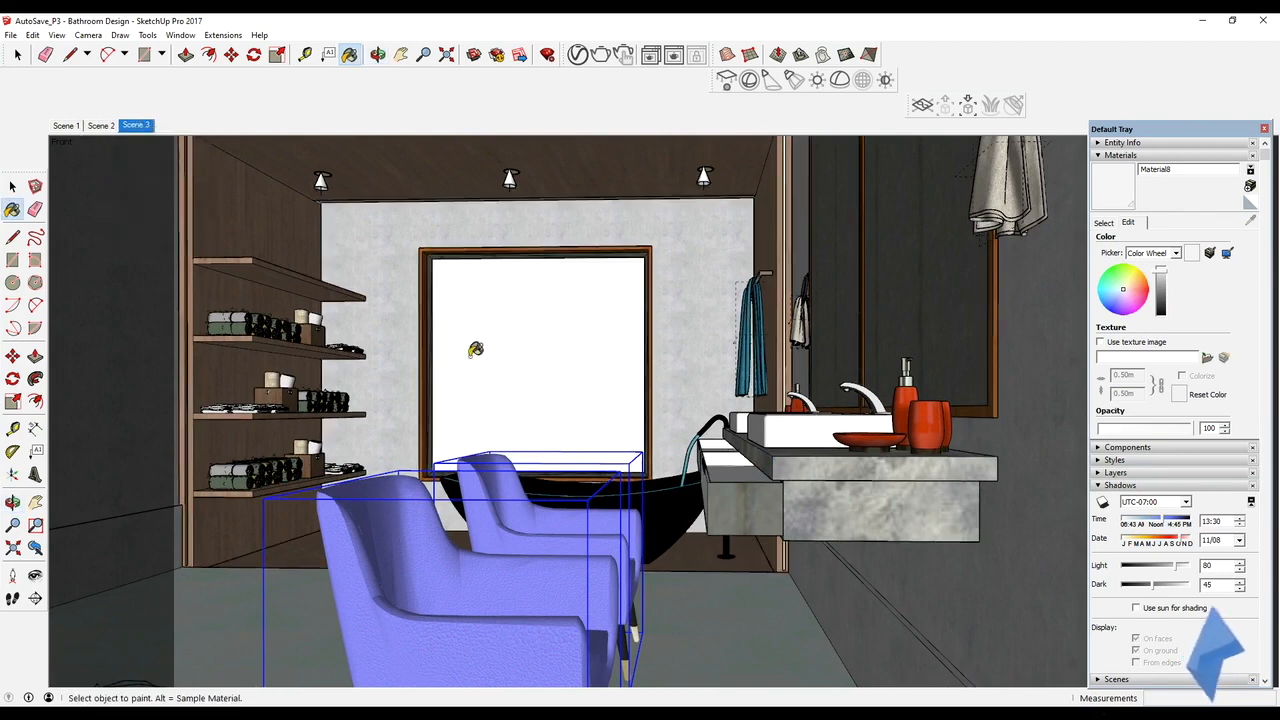
click(88, 35)
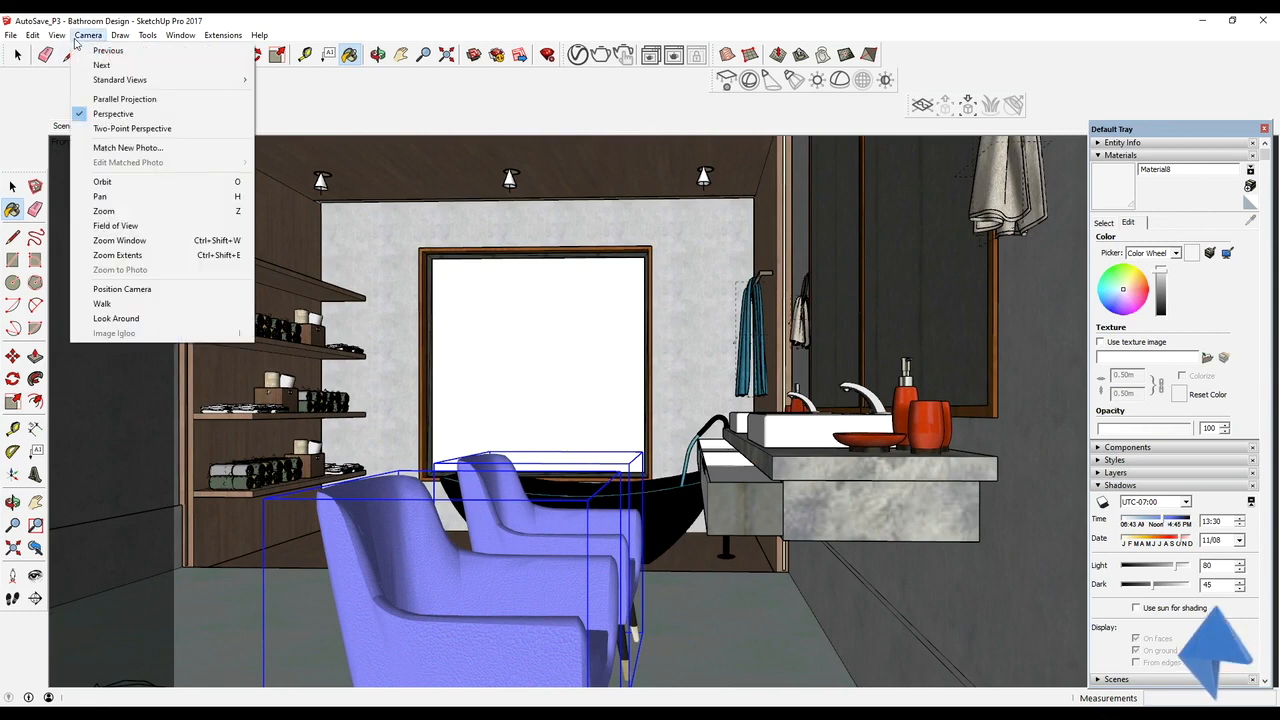
click(142, 128)
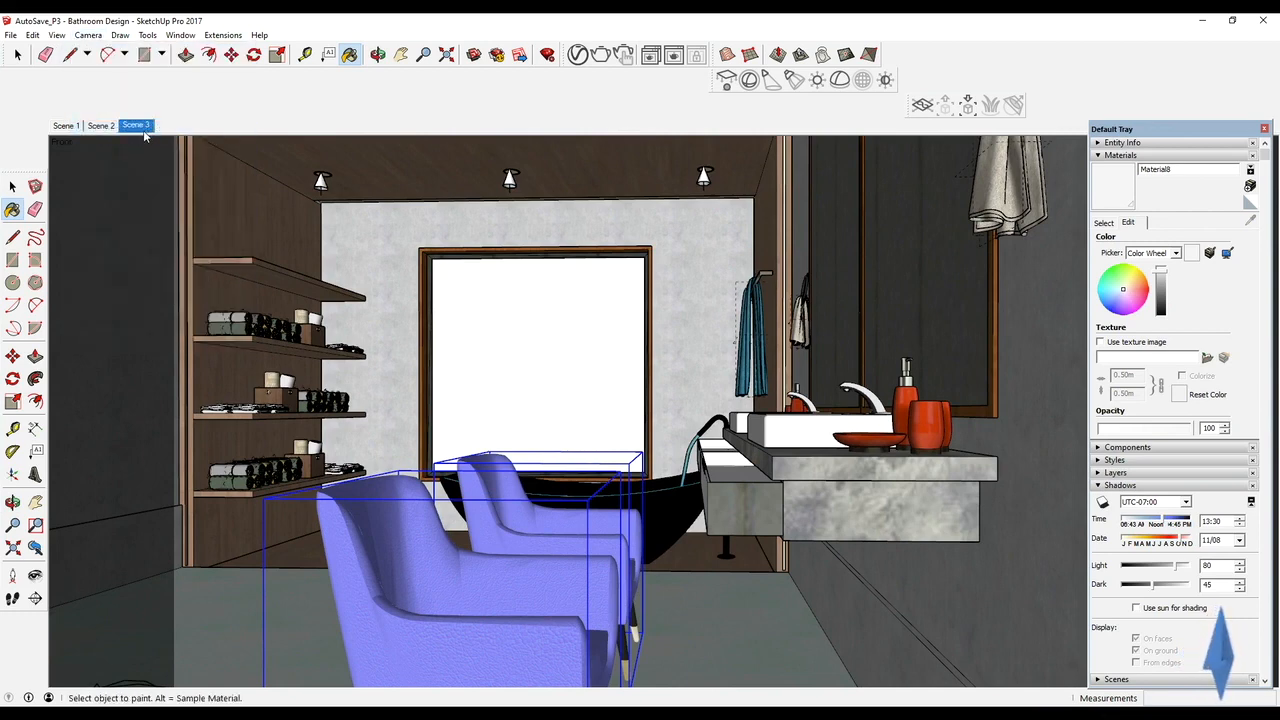